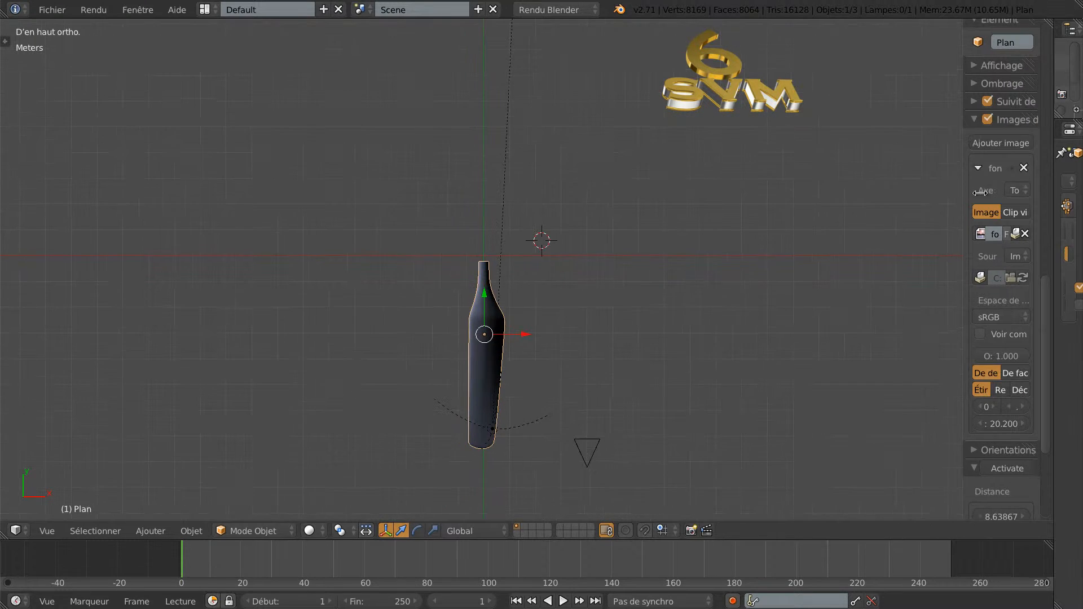
# Step: Duplicate the propeller blade in place
pyautogui.scroll(3, 643, 341)
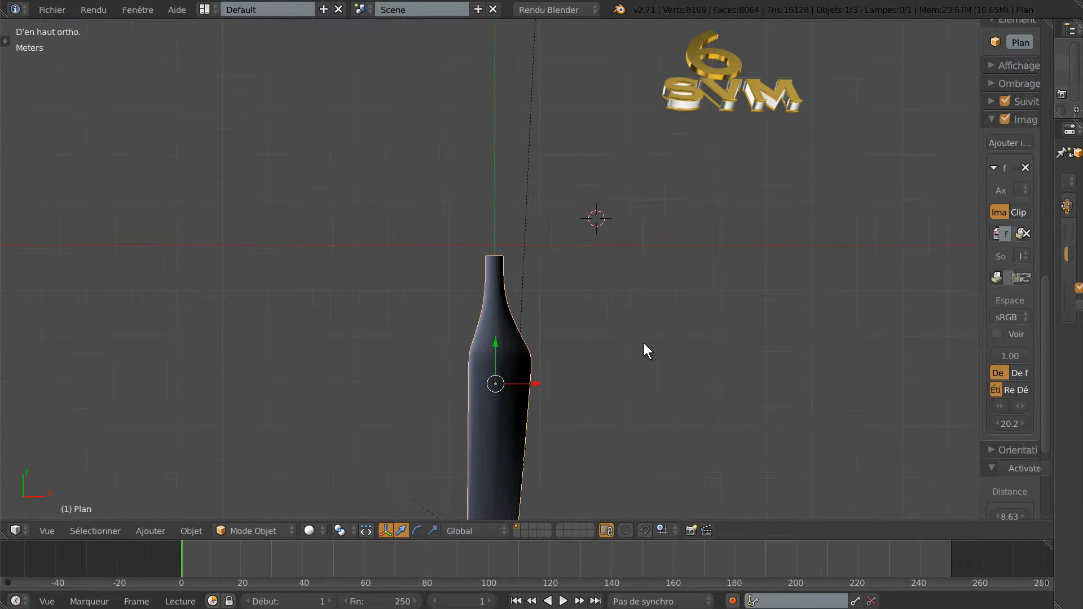
pyautogui.scroll(-1, 644, 358)
pyautogui.keyDown('shift'); pyautogui.moveTo(644, 358); pyautogui.dragTo(666, 320, button='middle'); pyautogui.keyUp('shift')
pyautogui.scroll(-2, 666, 319)
pyautogui.scroll(-1, 662, 317)
pyautogui.scroll(1, 659, 313)
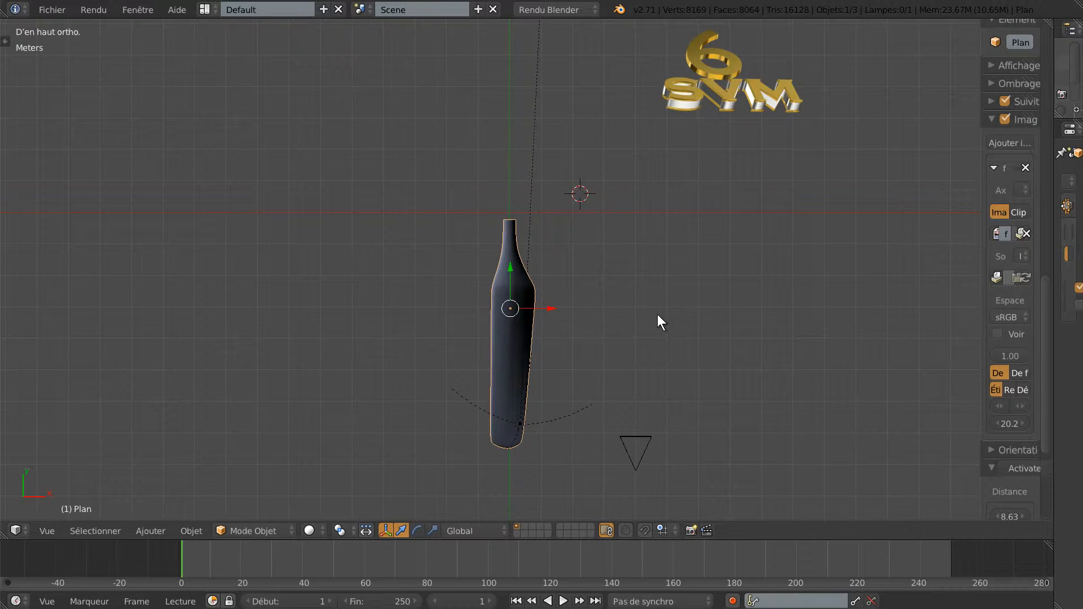
pyautogui.hotkey('shift', 'd')
pyautogui.rightClick(513, 330)
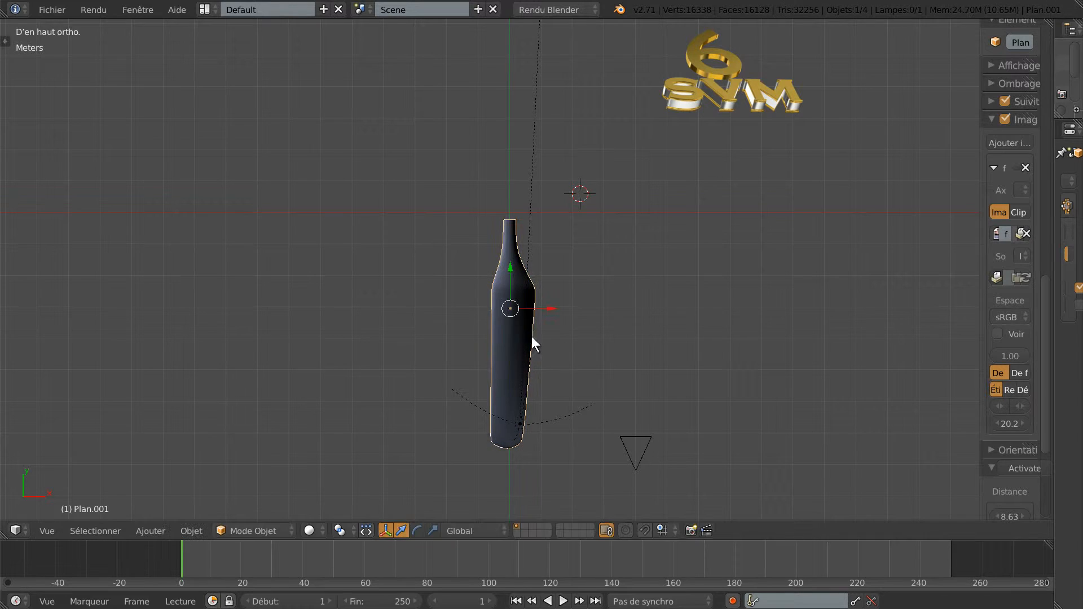
# Step: Rotate the duplicated blade by 90° so it lies horizontally across the original
pyautogui.click(419, 531)
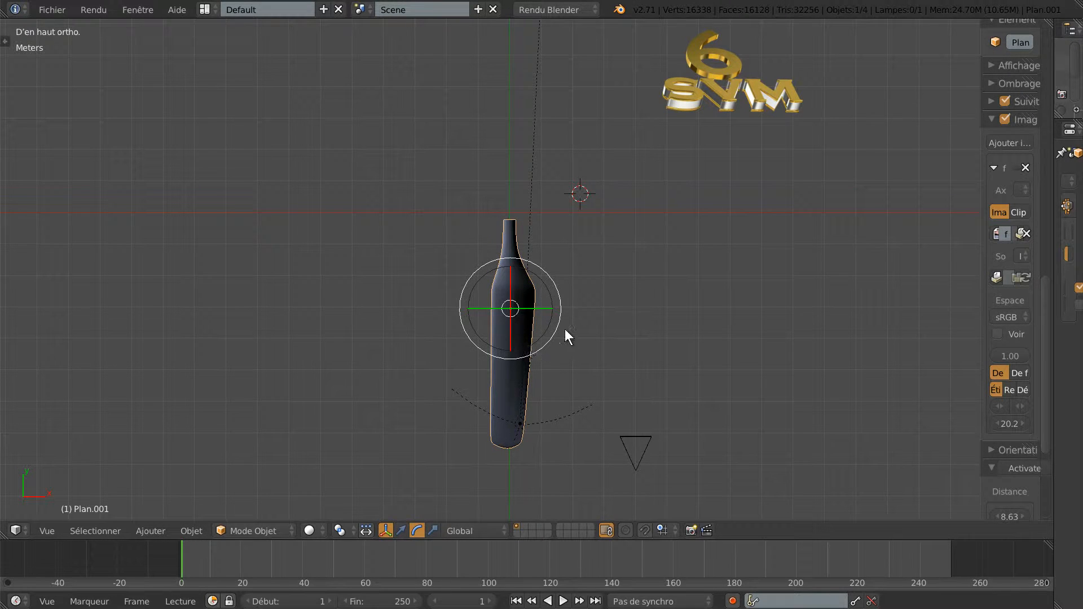
pyautogui.press('t')
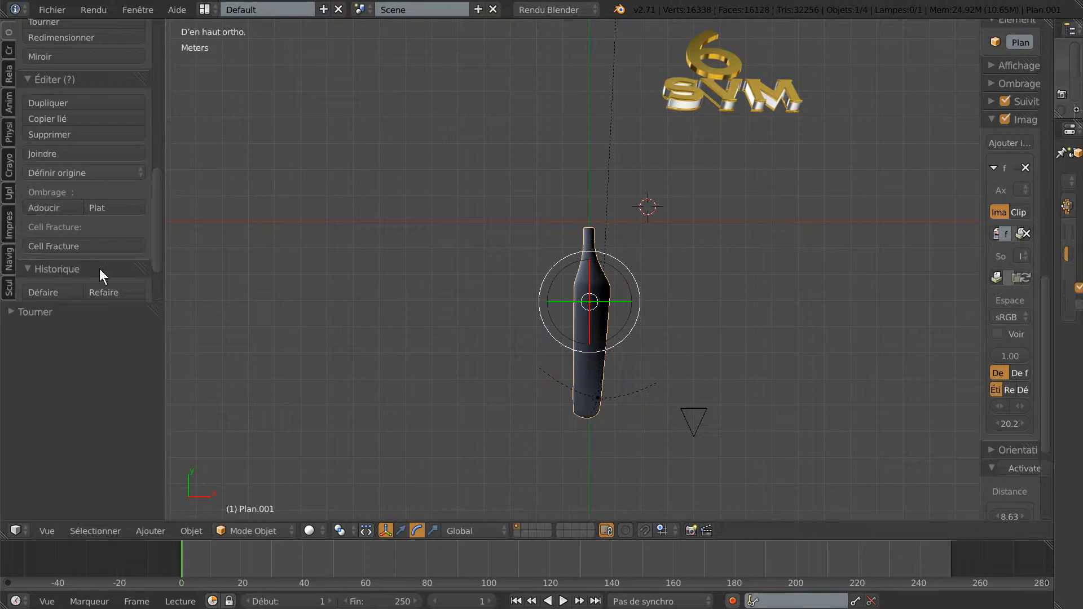
pyautogui.click(24, 312)
pyautogui.click(126, 350)
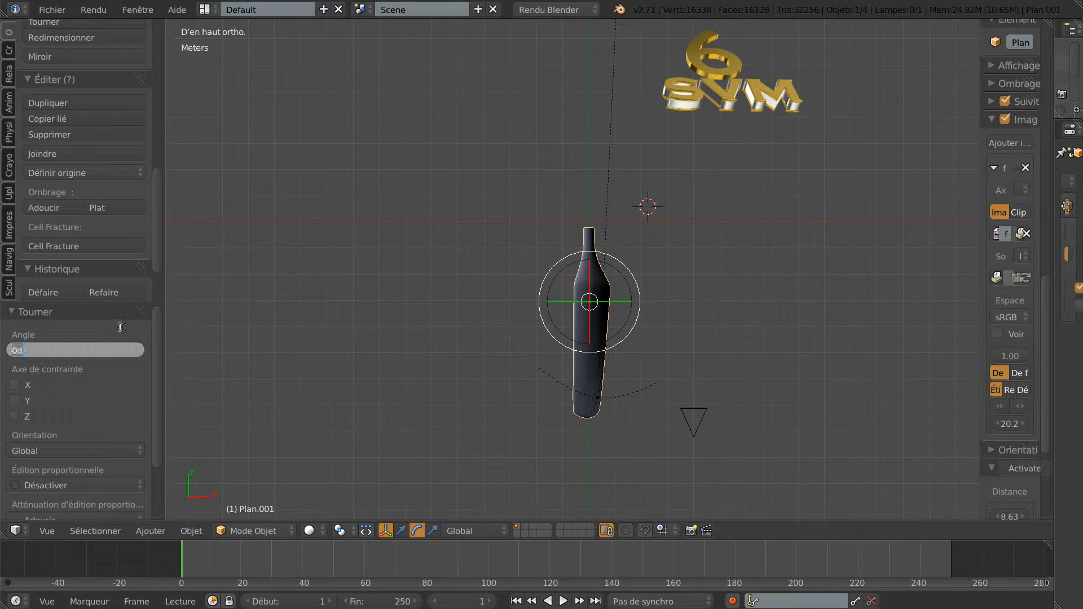
pyautogui.write('90')
pyautogui.press('Return')
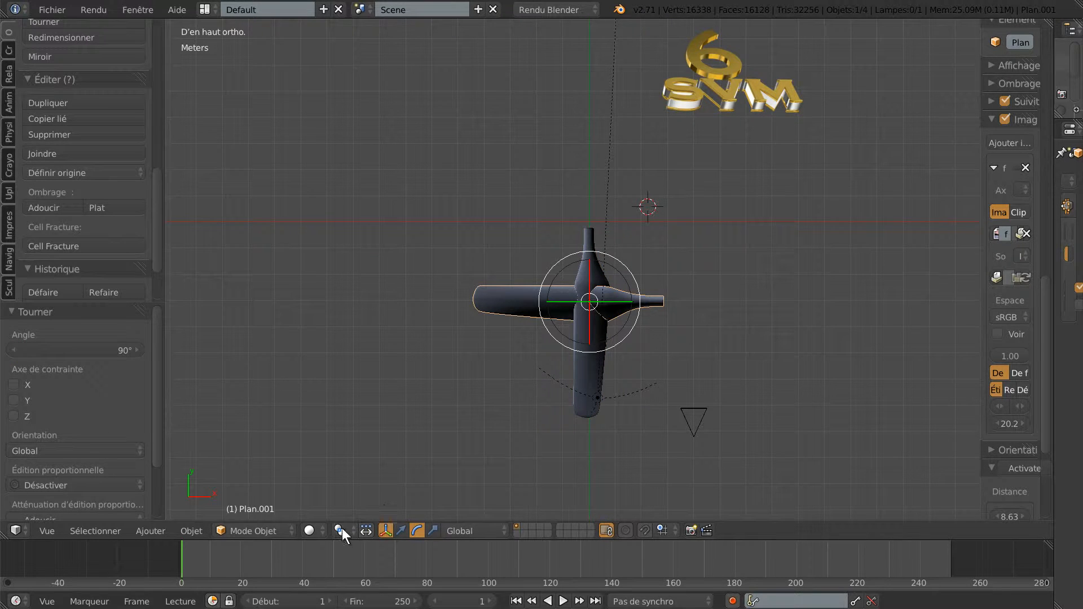
# Step: Move the horizontal blade left and about 3 m up so its narrow end sits diagonally beside the vertical blade's narrow end
pyautogui.click(400, 530)
pyautogui.moveTo(630, 309); pyautogui.dragTo(560, 297)
pyautogui.moveTo(520, 259); pyautogui.dragTo(523, 183)
pyautogui.scroll(3, 706, 245)
pyautogui.keyDown('shift'); pyautogui.moveTo(706, 245); pyautogui.dragTo(679, 312, button='middle'); pyautogui.keyUp('shift')
pyautogui.scroll(1, 570, 333)
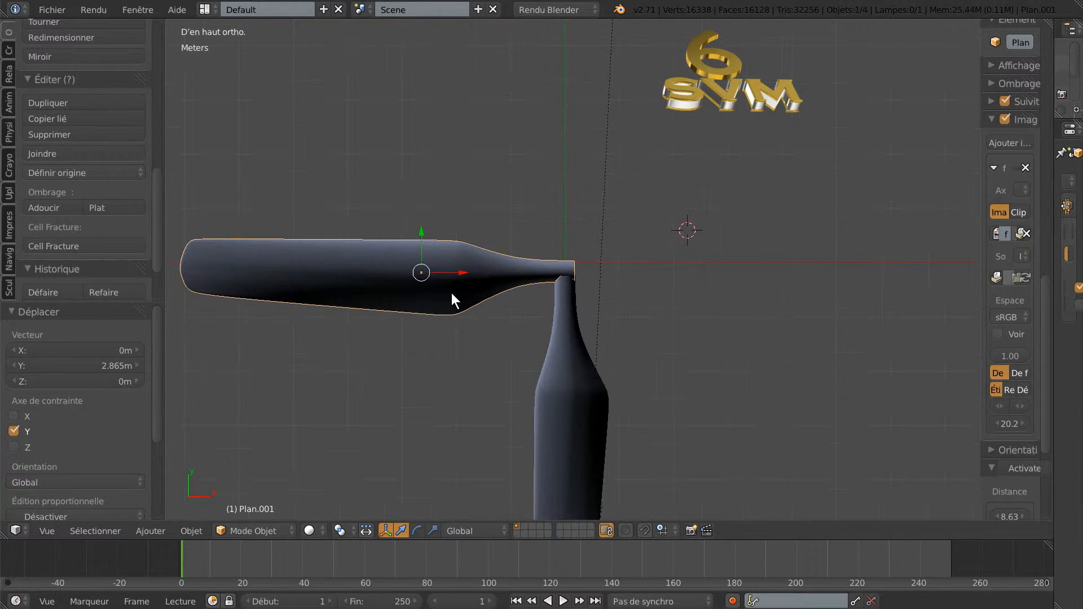
pyautogui.moveTo(468, 270); pyautogui.dragTo(438, 265)
pyautogui.moveTo(401, 226); pyautogui.dragTo(401, 223)
# Step: Set the pivot point to Curseur 3D and place the cursor in the corner between the two blades' narrow ends
pyautogui.click(336, 527)
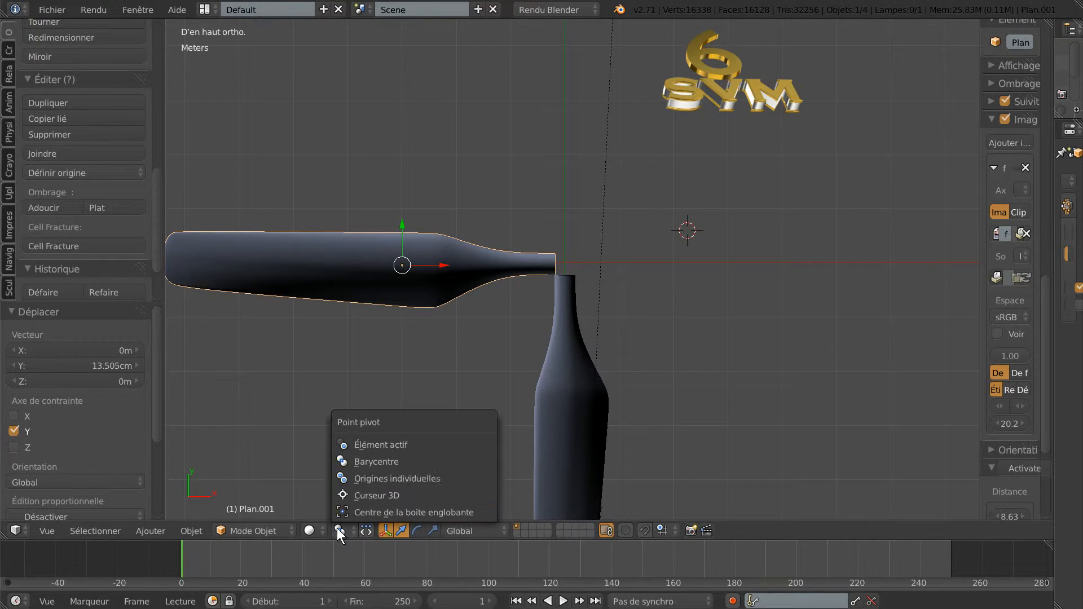
pyautogui.click(389, 476)
pyautogui.scroll(2, 527, 302)
pyautogui.scroll(3, 523, 307)
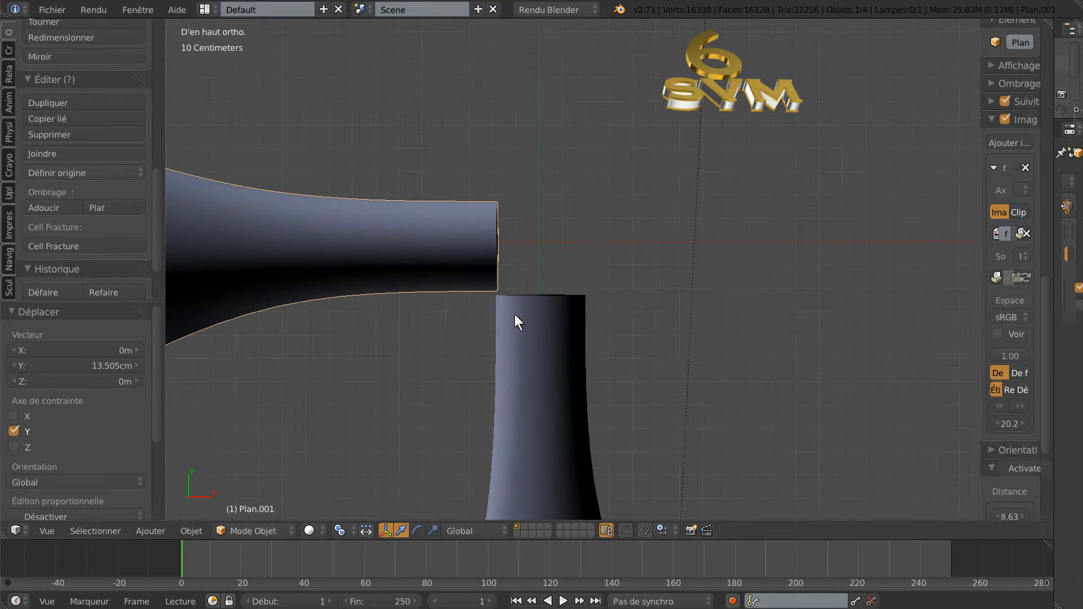
pyautogui.click(430, 344)
pyautogui.click(340, 533)
pyautogui.click(352, 496)
pyautogui.click(444, 351)
# Step: Nudge the horizontal blade along Y and X until its end corner touches the vertical blade's end corner
pyautogui.moveTo(443, 310); pyautogui.dragTo(442, 313)
pyautogui.moveTo(482, 351); pyautogui.dragTo(483, 351)
pyautogui.scroll(3, 594, 367)
pyautogui.scroll(-4, 595, 367)
# Step: Add the vertical blade to the selection and duplicate both blades in place
pyautogui.keyDown('shift'); pyautogui.rightClick(557, 324); pyautogui.keyUp('shift')
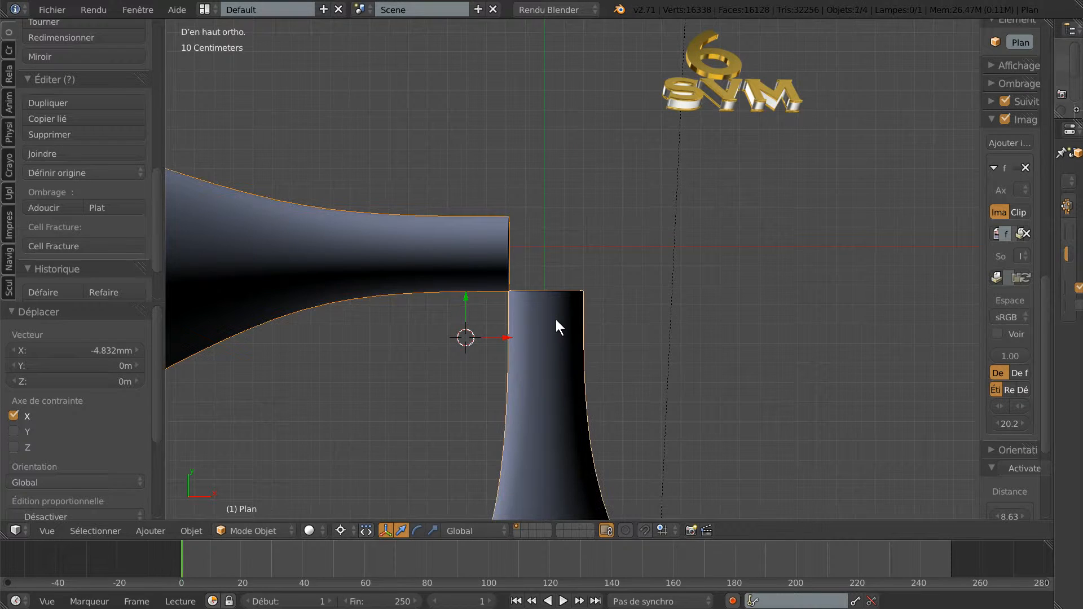
pyautogui.scroll(-3, 427, 368)
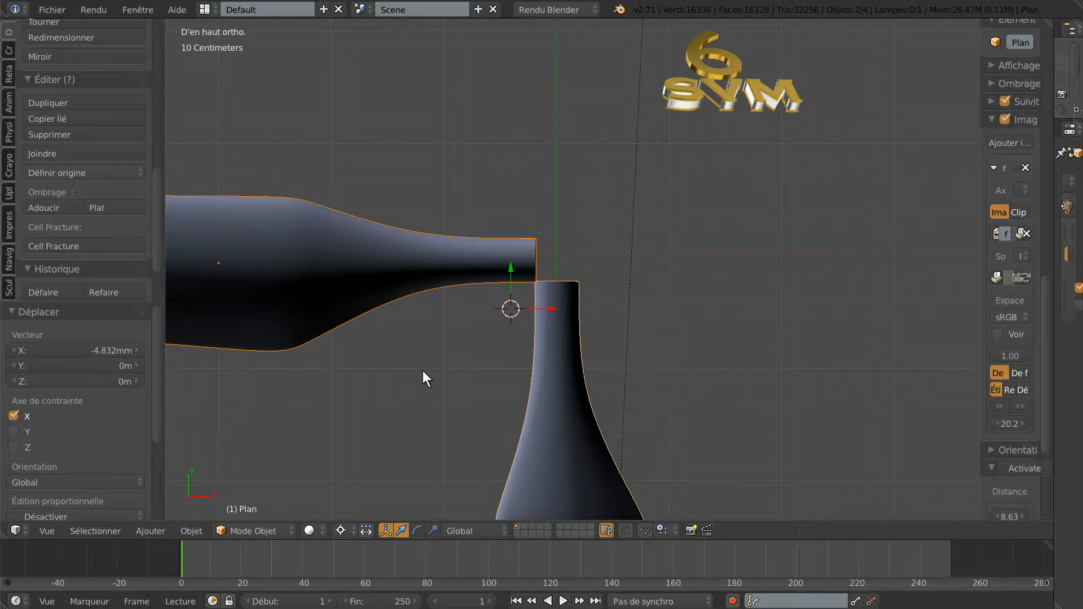
pyautogui.hotkey('shift', 'd')
pyautogui.press('Escape')
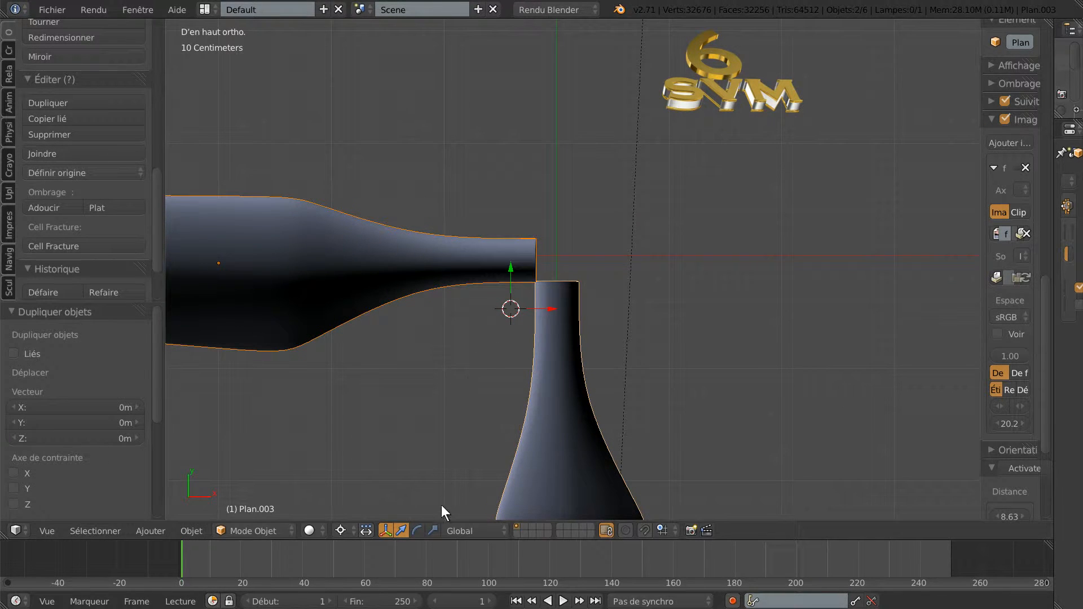
# Step: Rotate the duplicated pair of blades by 180° around the 3D cursor
pyautogui.click(413, 533)
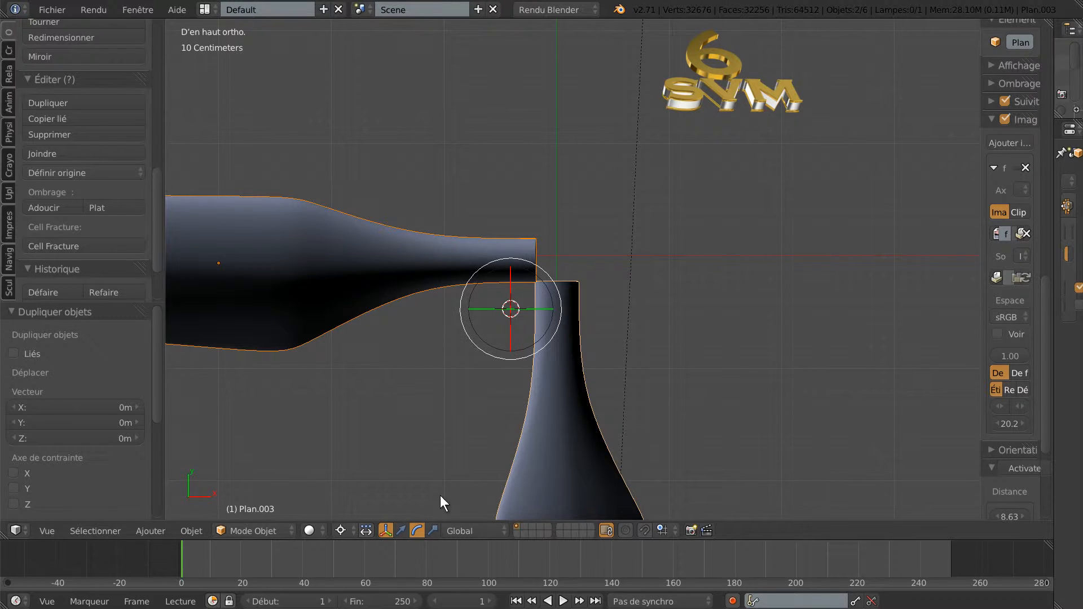
pyautogui.click(523, 360)
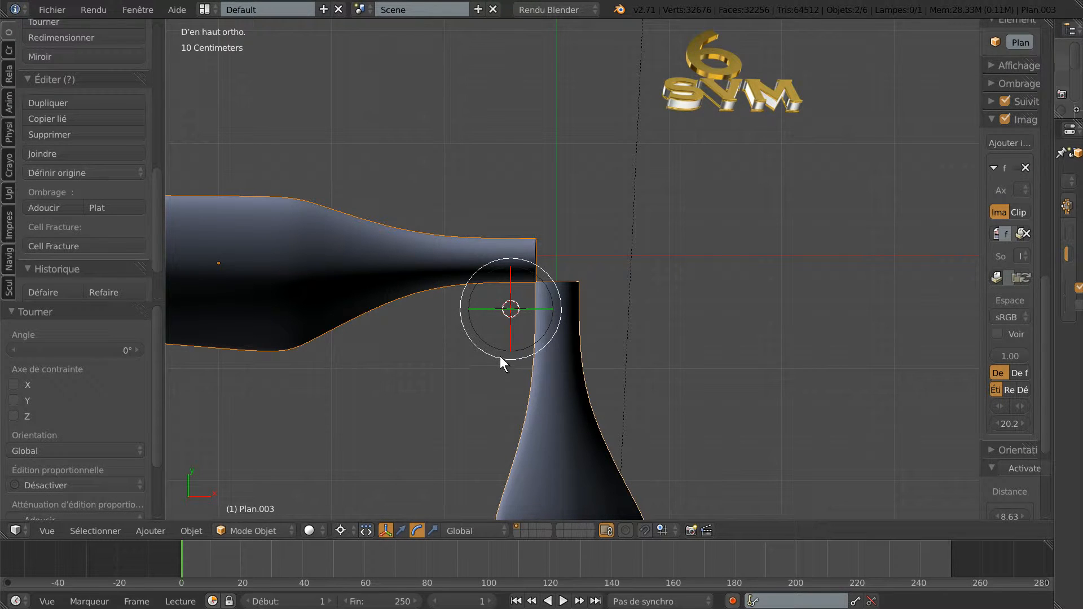
pyautogui.click(127, 351)
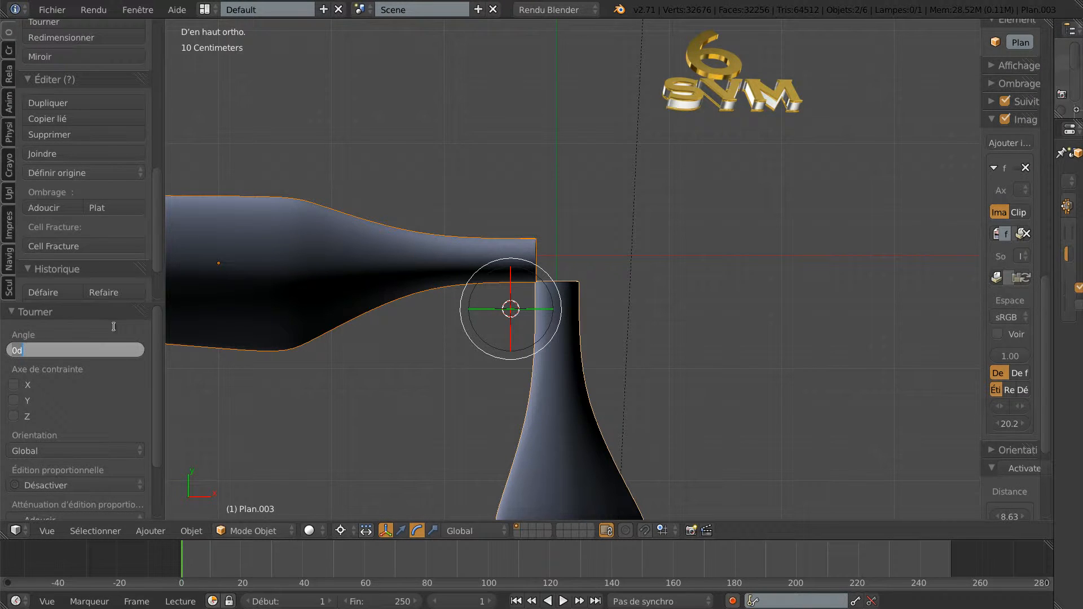
pyautogui.write('180')
pyautogui.press('Return')
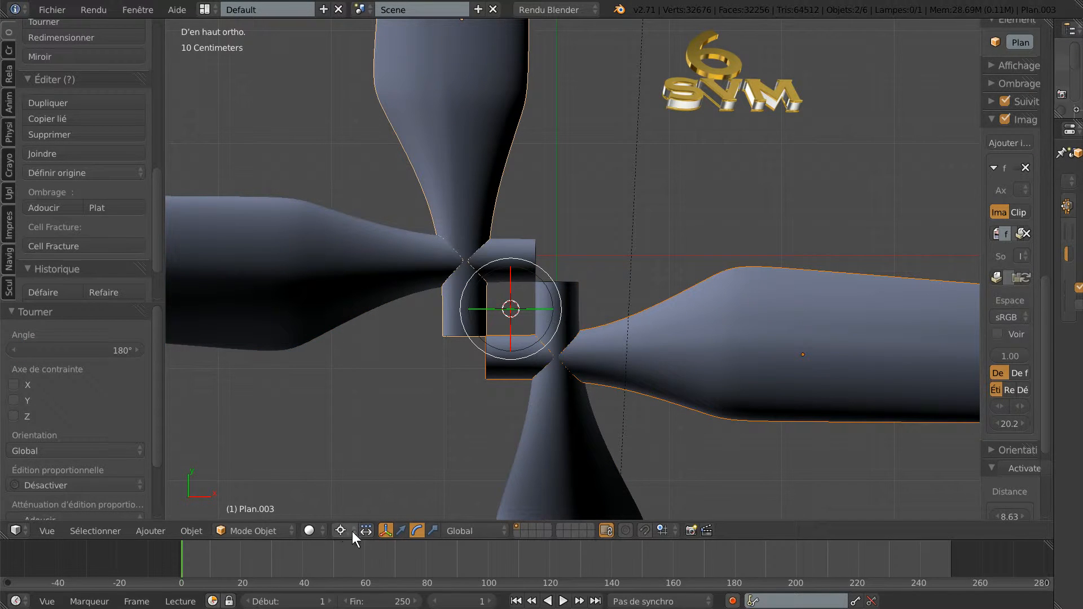
# Step: Move the rotated pair right and about 0.9 m up so all four blade ends meet around a central square
pyautogui.click(400, 531)
pyautogui.moveTo(511, 266); pyautogui.dragTo(533, 160)
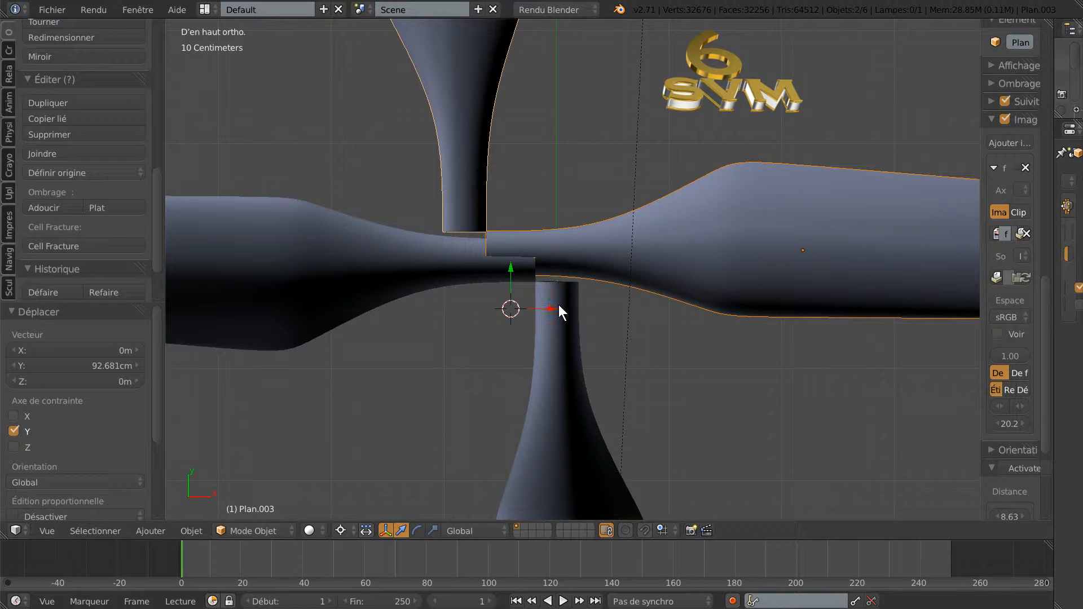
pyautogui.moveTo(559, 309); pyautogui.dragTo(649, 316)
pyautogui.moveTo(510, 273); pyautogui.dragTo(510, 273)
pyautogui.moveTo(550, 307); pyautogui.dragTo(547, 308)
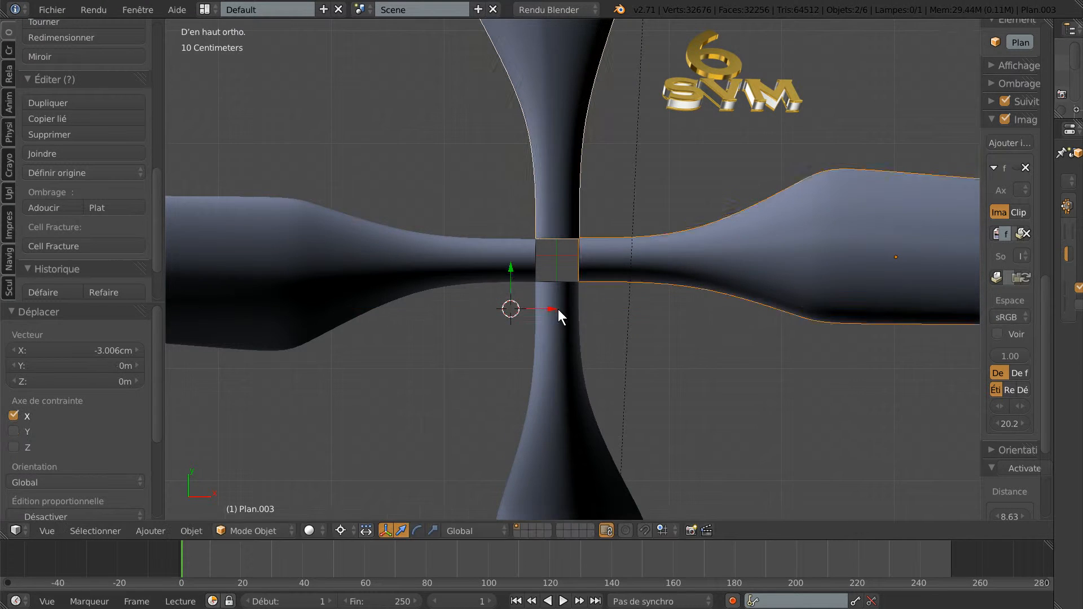
pyautogui.scroll(4, 558, 309)
pyautogui.scroll(-3, 557, 299)
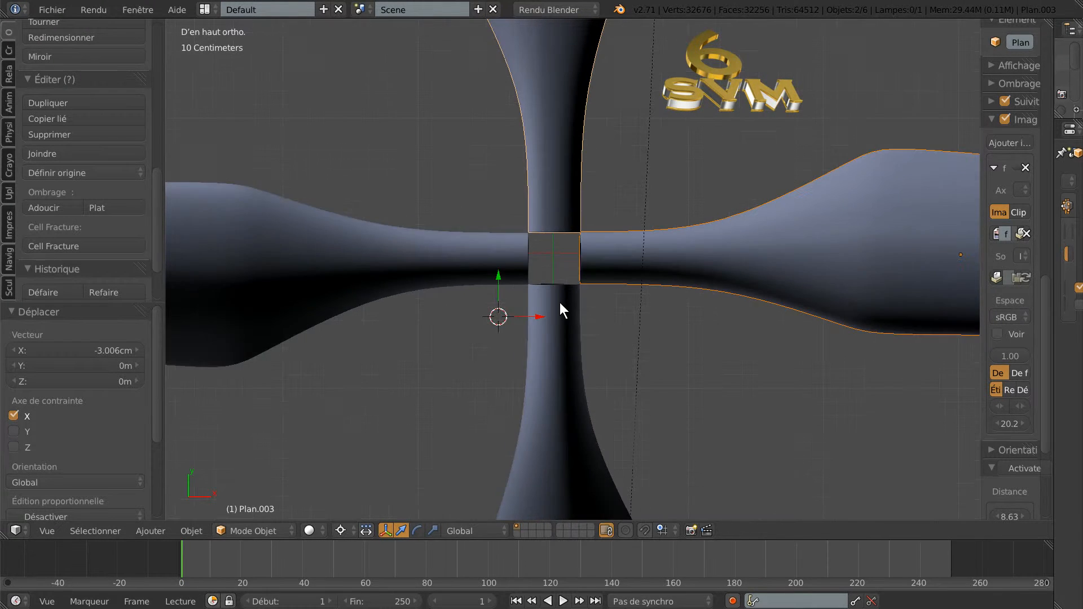
# Step: Join all four blades into one object and set its origin with Origine vers géométrie
pyautogui.scroll(-1, 560, 301)
pyautogui.keyDown('shift'); pyautogui.click(554, 338); pyautogui.keyUp('shift')
pyautogui.keyDown('shift'); pyautogui.click(332, 344); pyautogui.keyUp('shift')
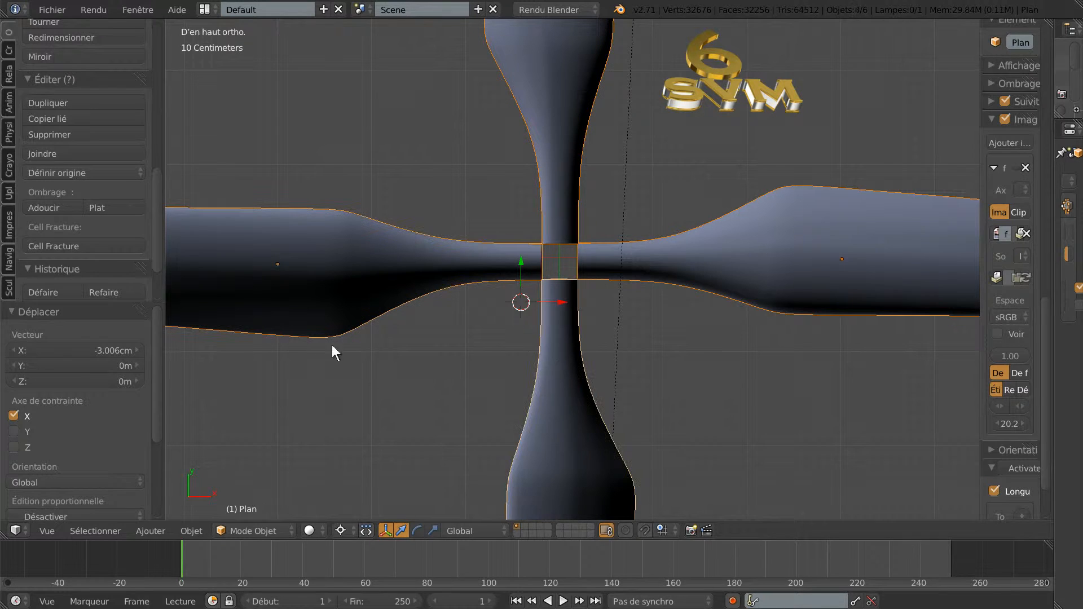
pyautogui.scroll(2, 159, 255)
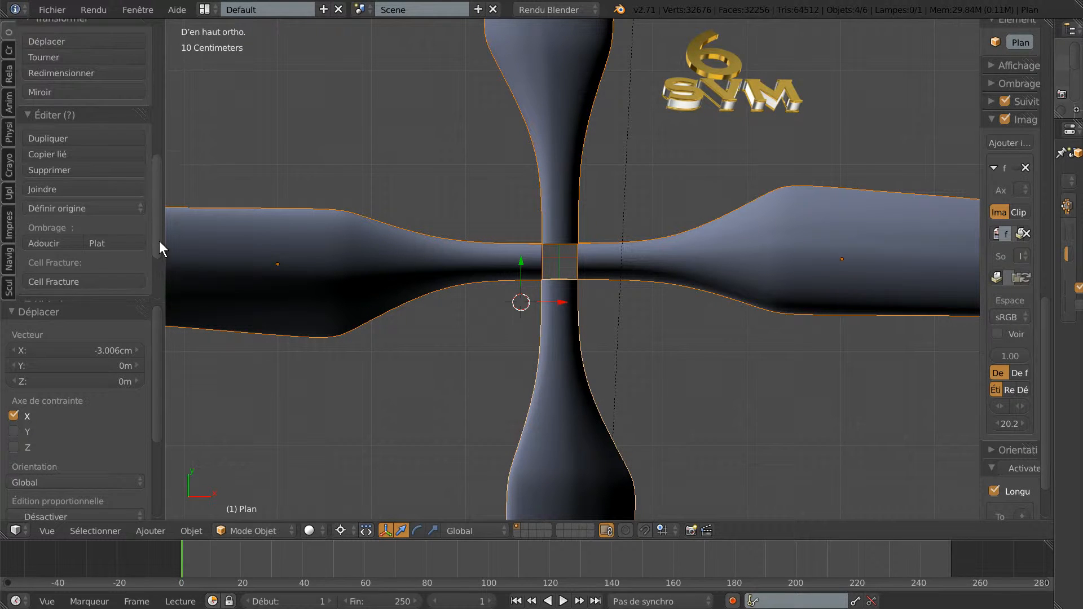
pyautogui.click(43, 188)
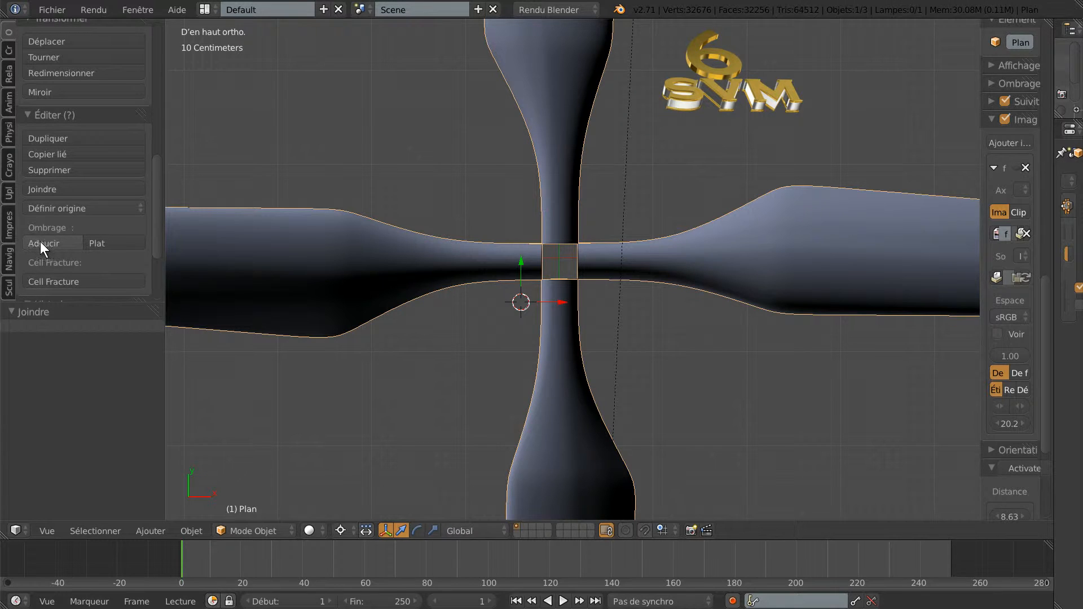
pyautogui.click(45, 208)
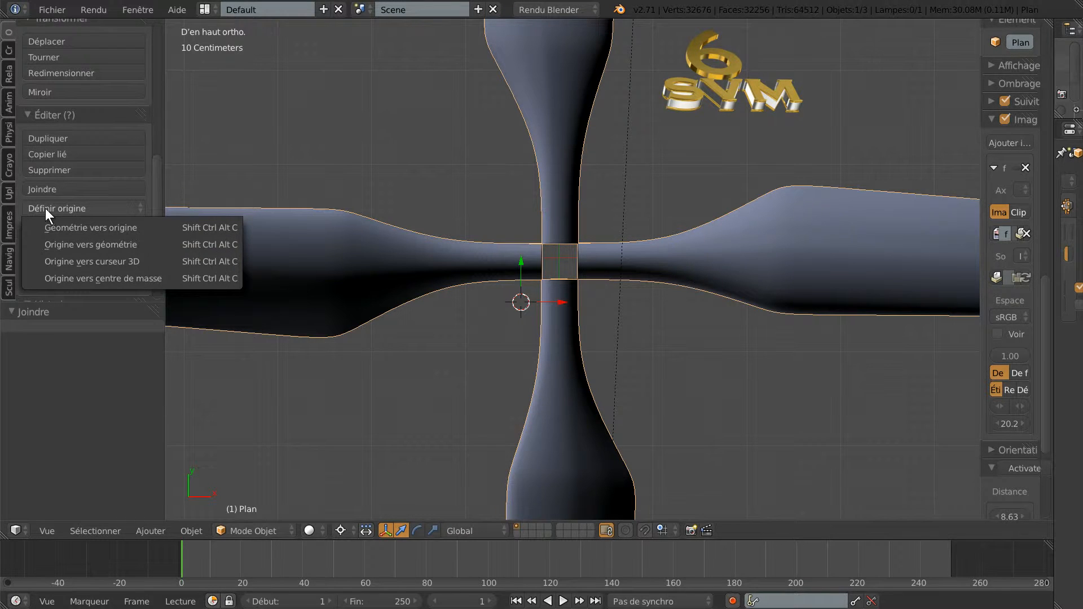
pyautogui.click(74, 244)
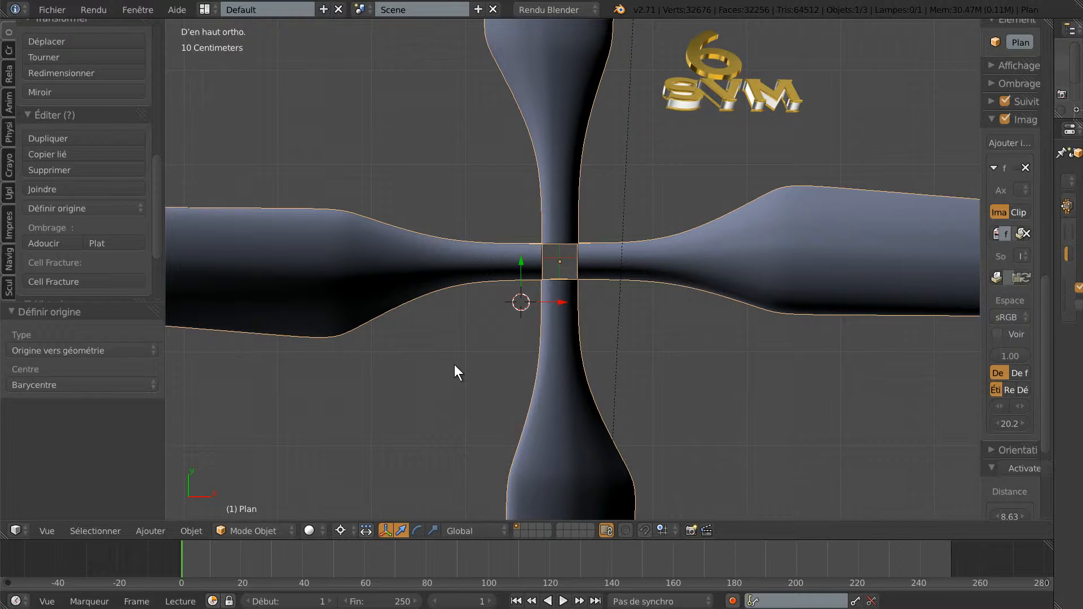
# Step: Snap the 3D cursor to the centre and snap the propeller to the cursor with Sélection vers curseur (décalage)
pyautogui.hotkey('shift', 's')
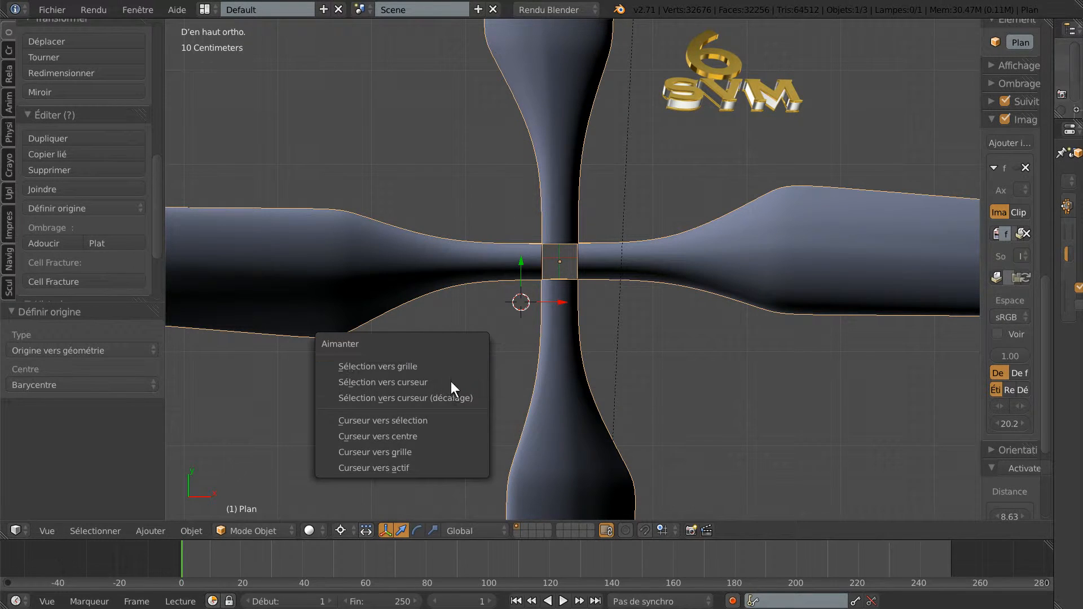
pyautogui.click(448, 437)
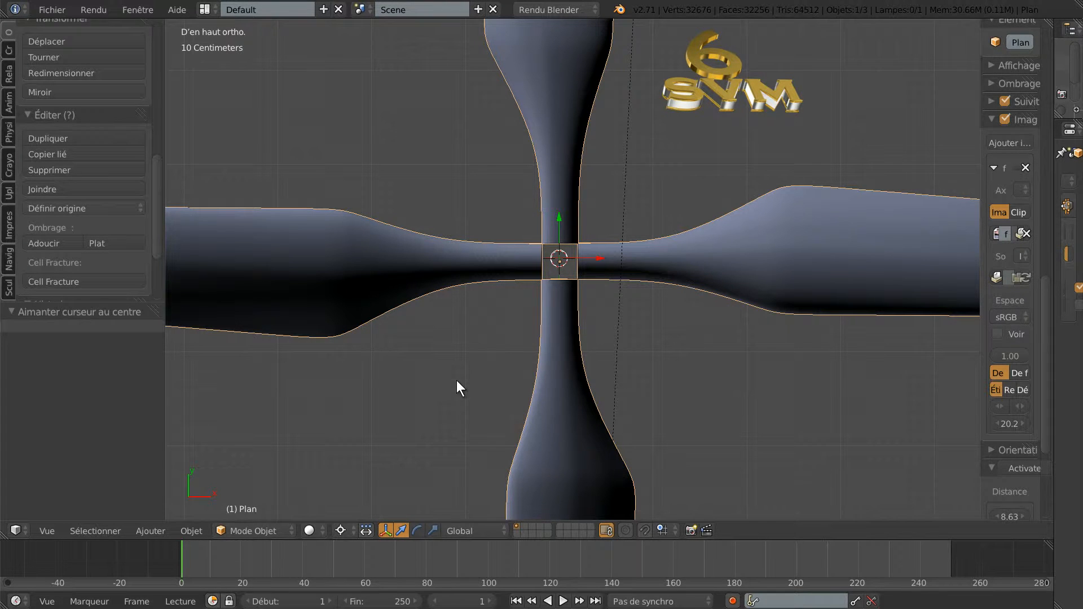
pyautogui.hotkey('shift', 's')
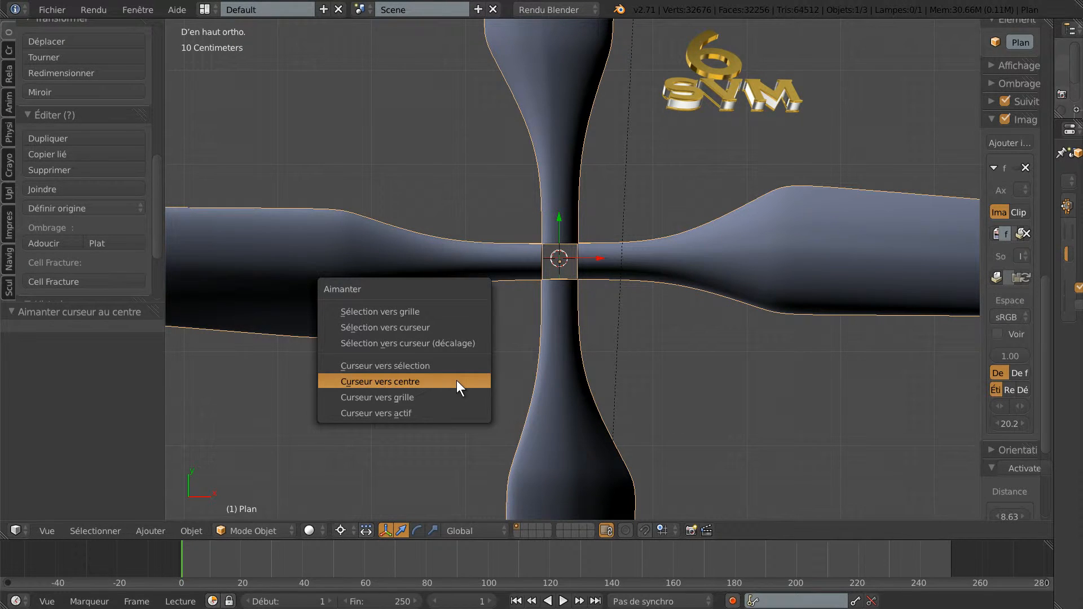
pyautogui.click(445, 343)
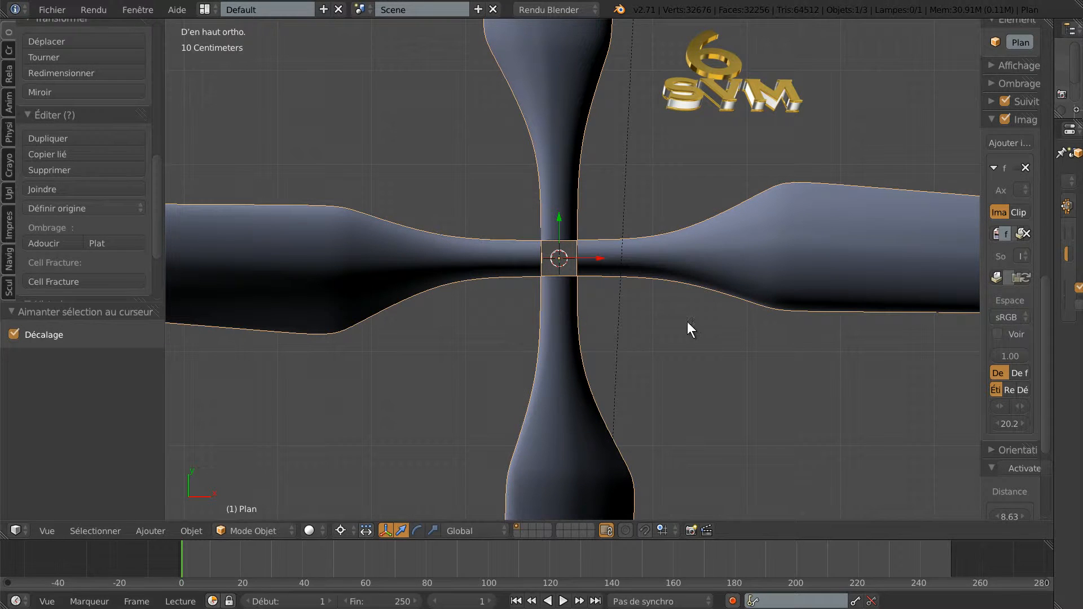
# Step: Inspect the whole propeller in perspective and hide it from the view
pyautogui.scroll(-8, 699, 333)
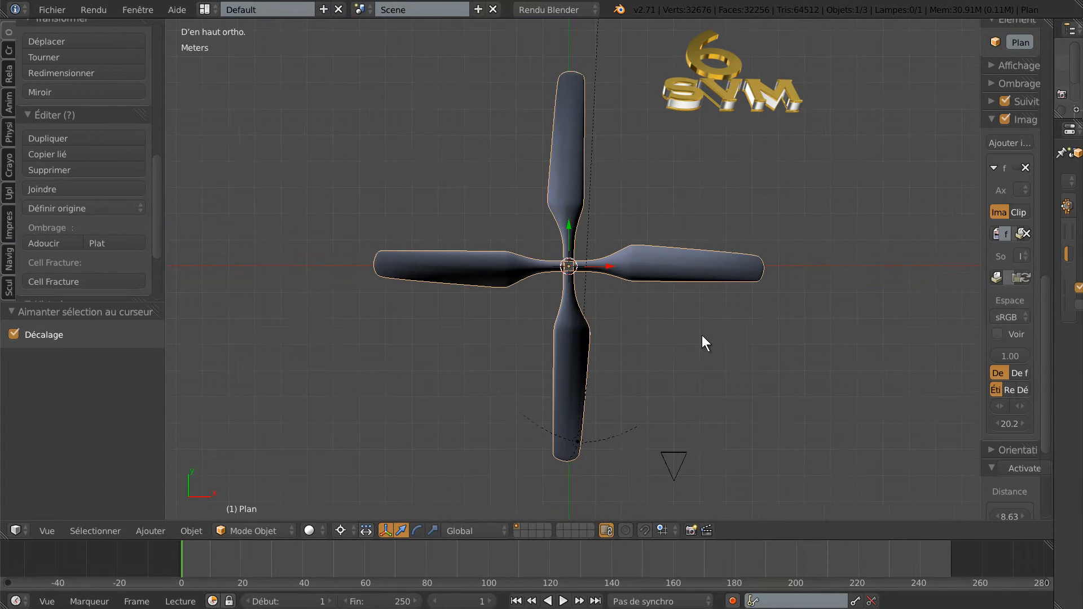
pyautogui.moveTo(702, 335); pyautogui.dragTo(748, 283, button='middle')
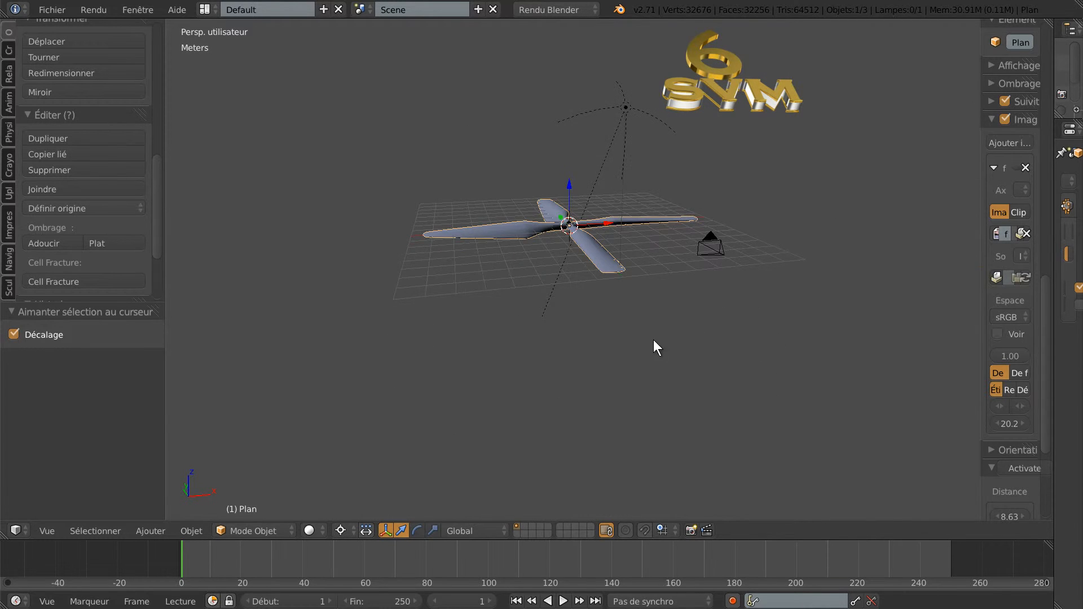
pyautogui.moveTo(654, 340); pyautogui.dragTo(676, 327, button='middle')
pyautogui.moveTo(980, 211); pyautogui.dragTo(847, 222)
pyautogui.moveTo(552, 307); pyautogui.dragTo(523, 341, button='middle')
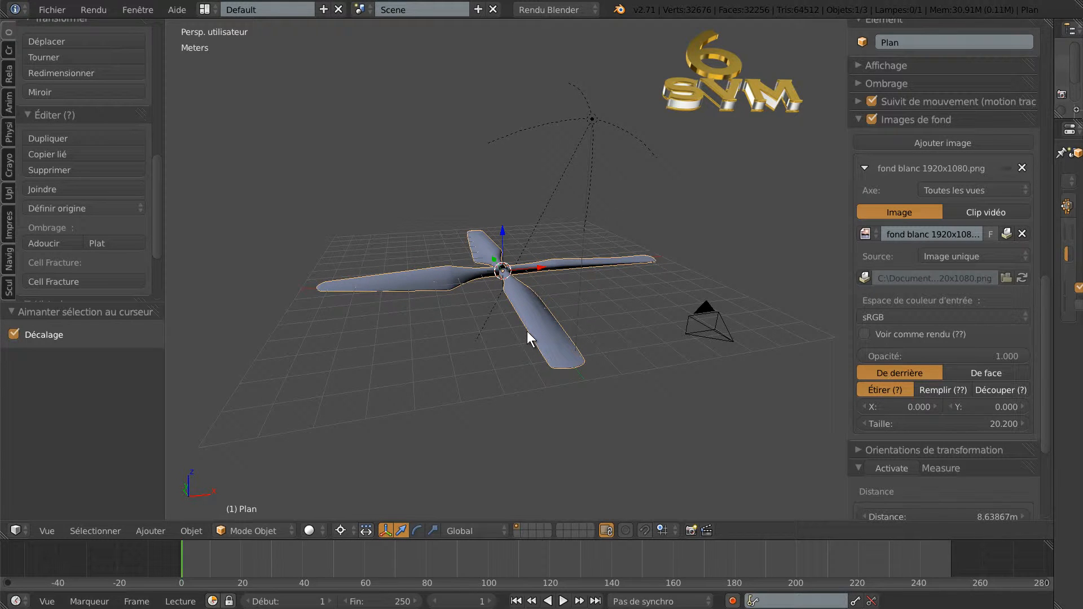
pyautogui.press('h')
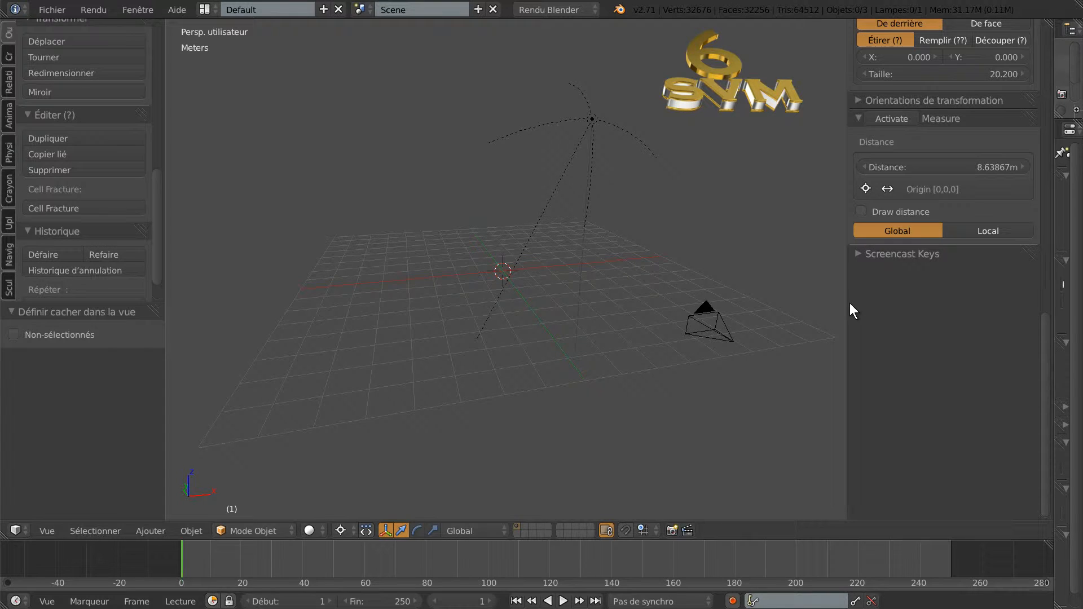
# Step: Replace the background image with gabarit cône hélice.png from the Pack Gabarit folder inside A.PERSO
pyautogui.moveTo(848, 305); pyautogui.dragTo(831, 308)
pyautogui.moveTo(1050, 358); pyautogui.dragTo(1053, 234)
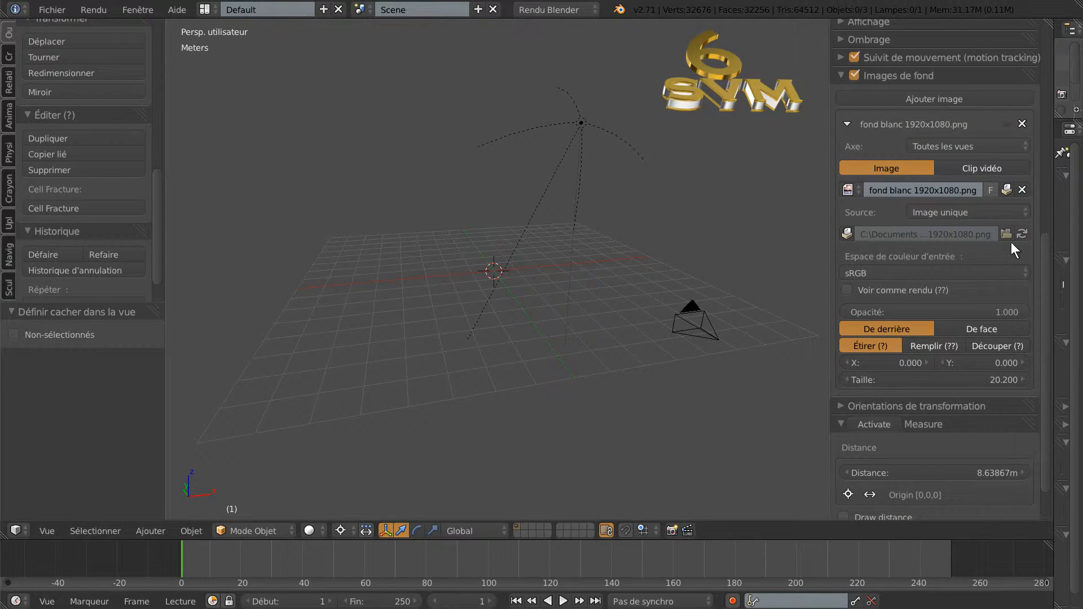
pyautogui.click(1021, 190)
pyautogui.click(954, 190)
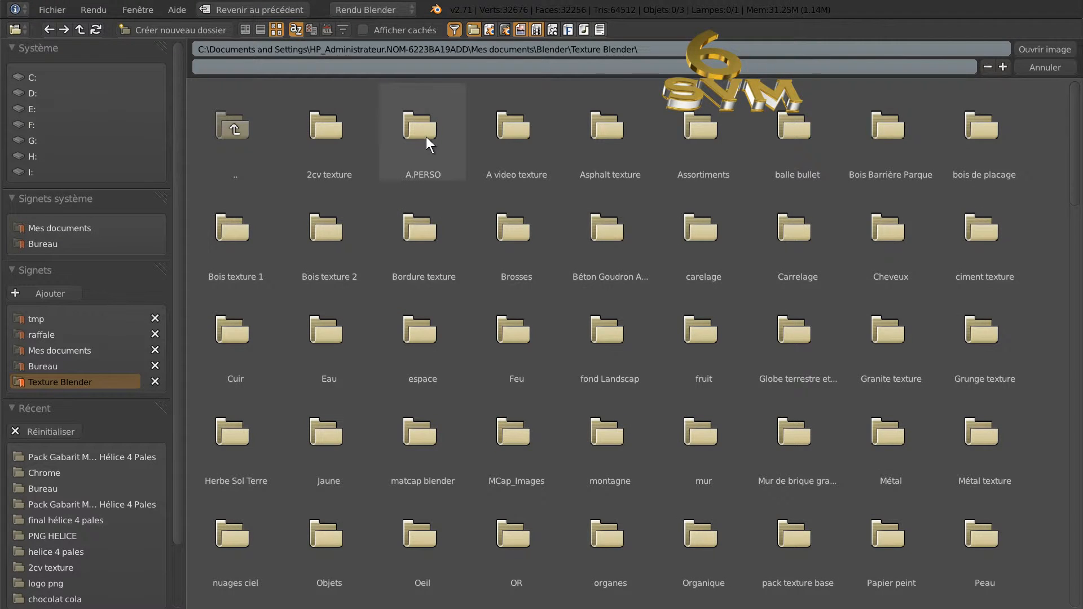
pyautogui.click(420, 130)
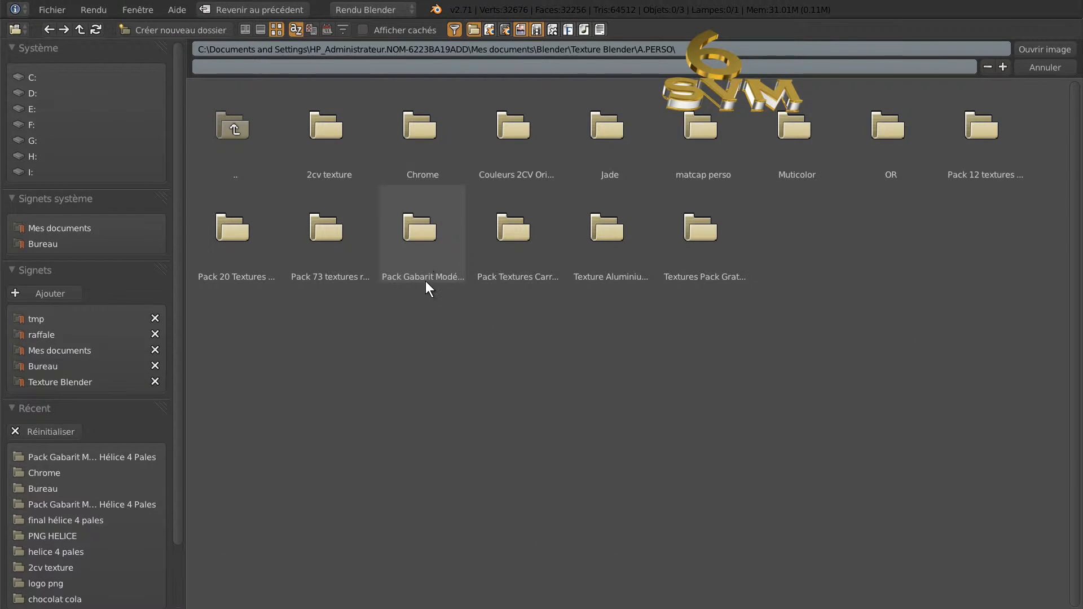
pyautogui.click(425, 249)
pyautogui.click(513, 137)
pyautogui.click(1037, 49)
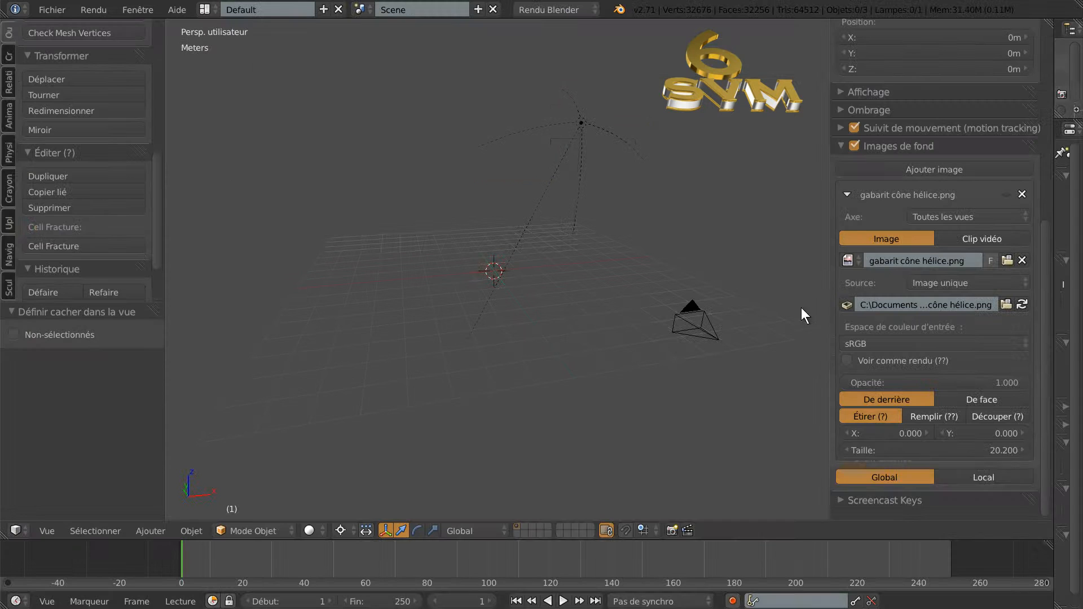
# Step: Show the cone template in the front orthographic view and widen the viewport by narrowing the properties region
pyautogui.press('KP_1')
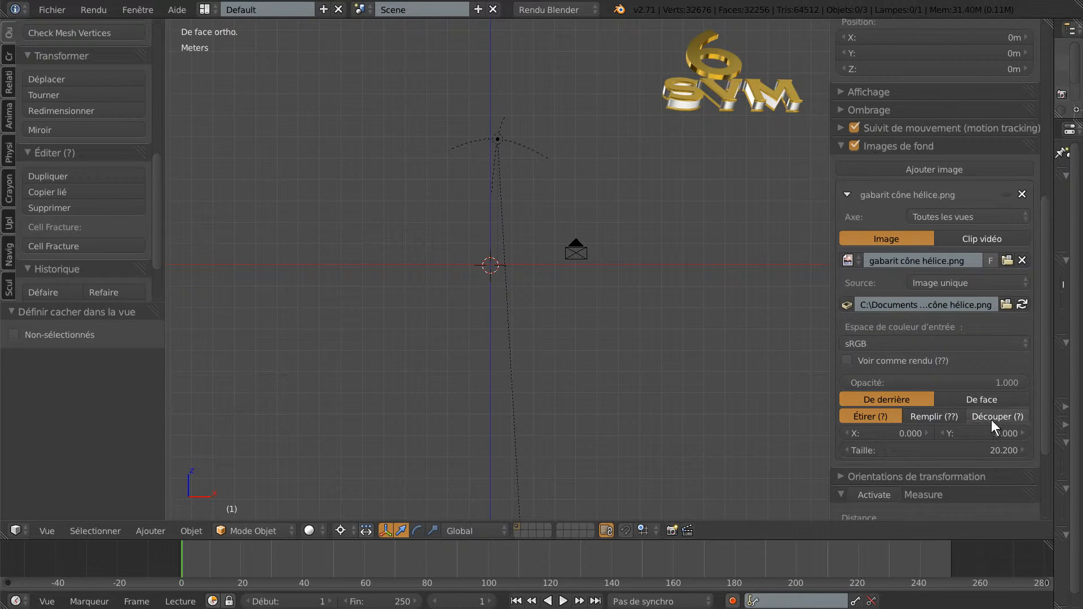
pyautogui.click(1005, 194)
pyautogui.scroll(-7, 745, 344)
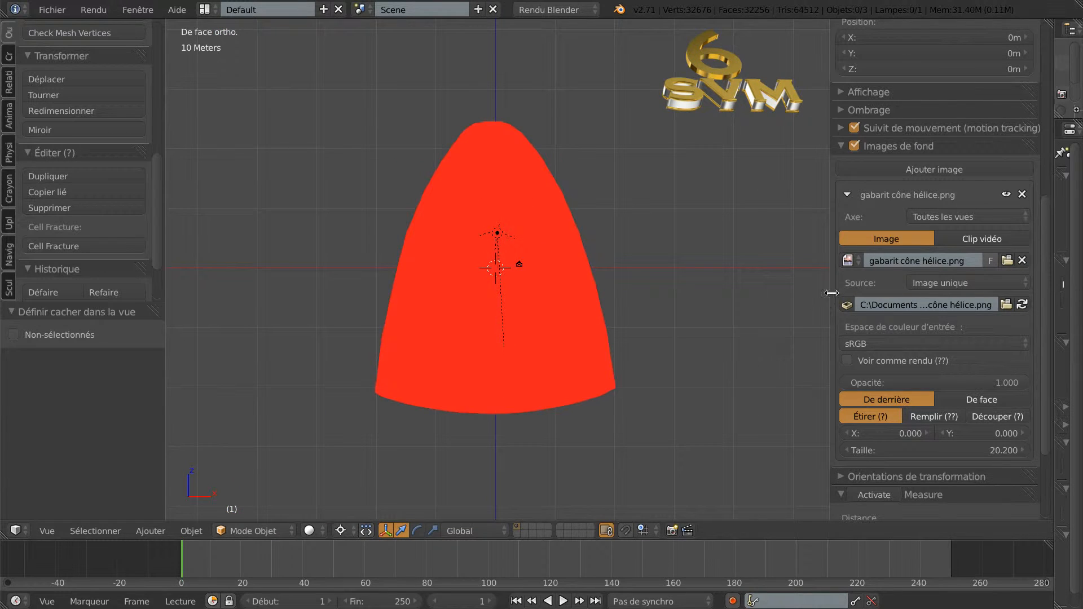
pyautogui.moveTo(834, 291); pyautogui.dragTo(917, 295)
pyautogui.scroll(-2, 780, 372)
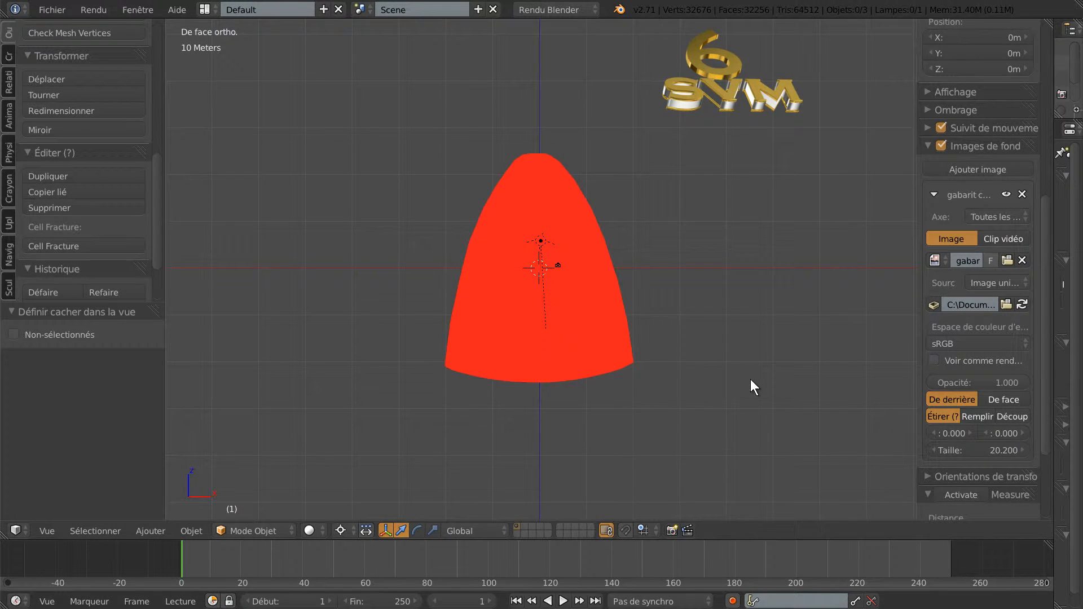
pyautogui.scroll(1, 736, 402)
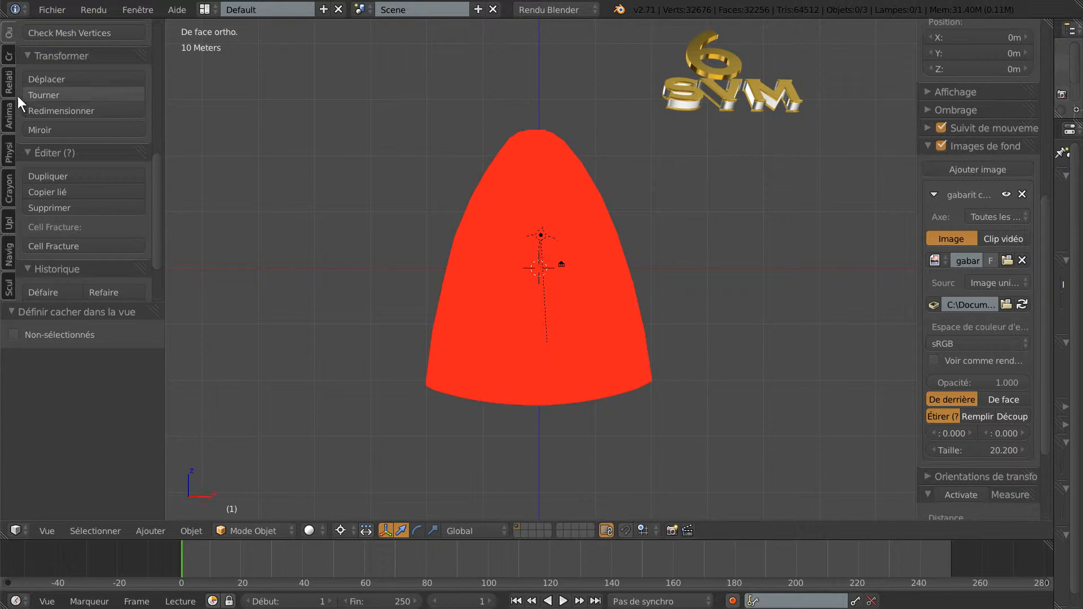
# Step: Add a 32-vertex mesh circle with a 1 m radius and move it down 17.235 m along Z
pyautogui.click(9, 54)
pyautogui.click(9, 52)
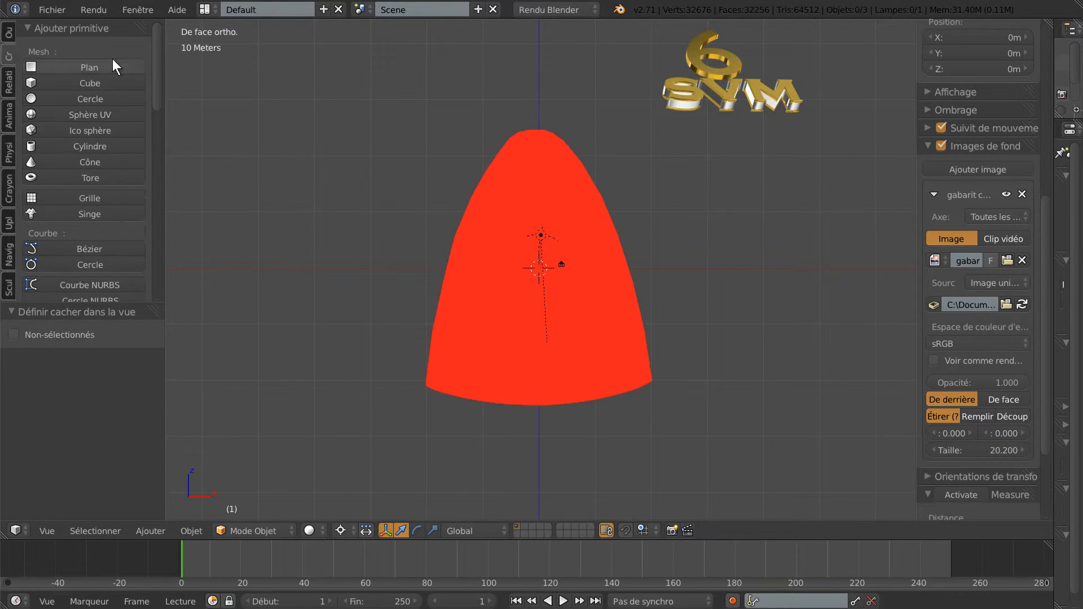
pyautogui.click(37, 98)
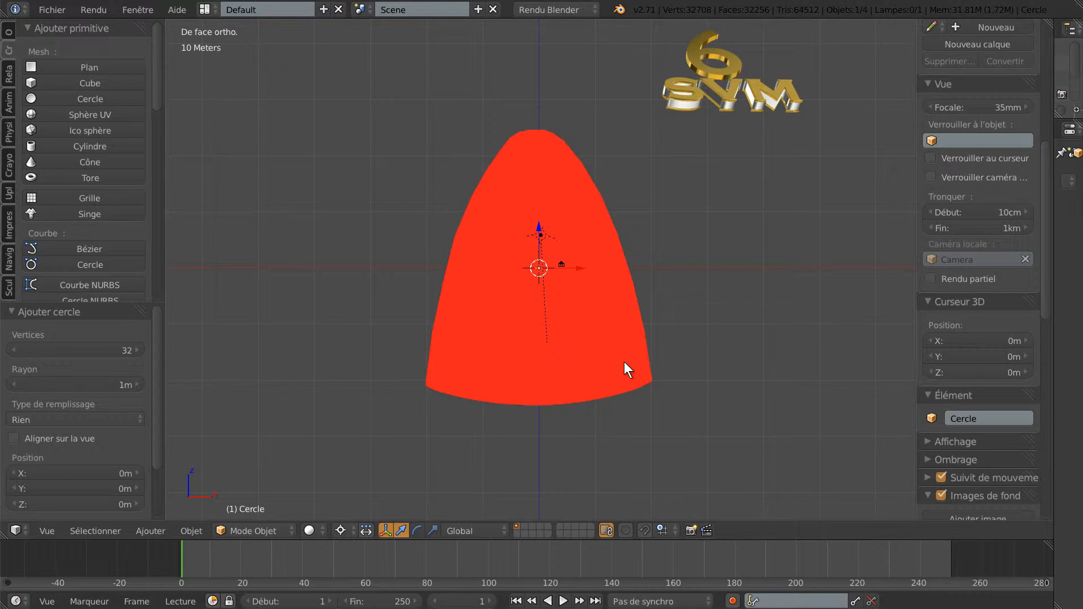
pyautogui.scroll(2, 608, 355)
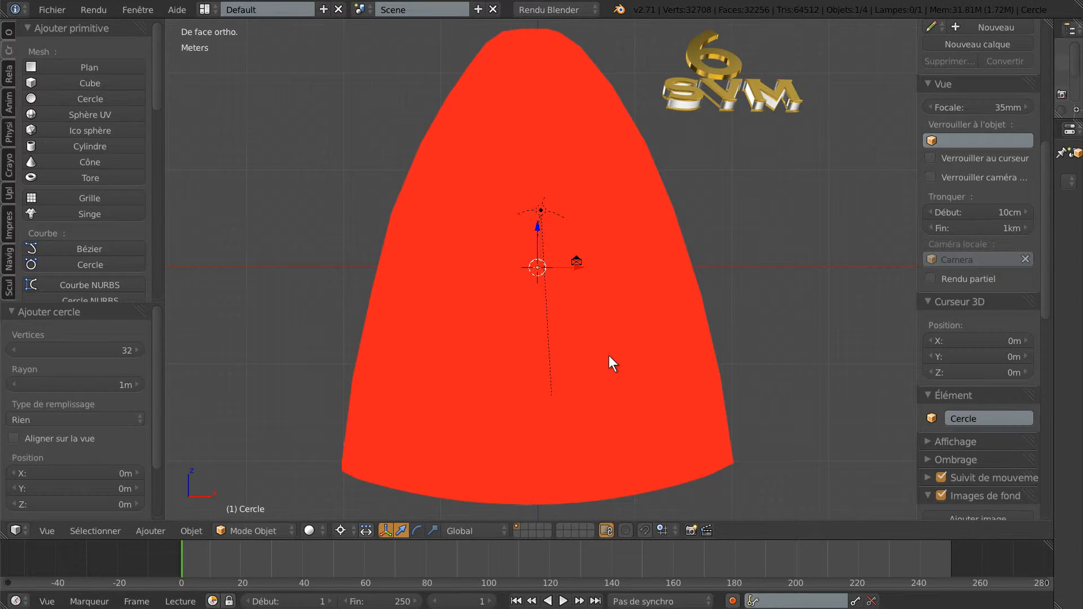
pyautogui.moveTo(543, 231); pyautogui.dragTo(542, 381)
pyautogui.scroll(-2, 567, 434)
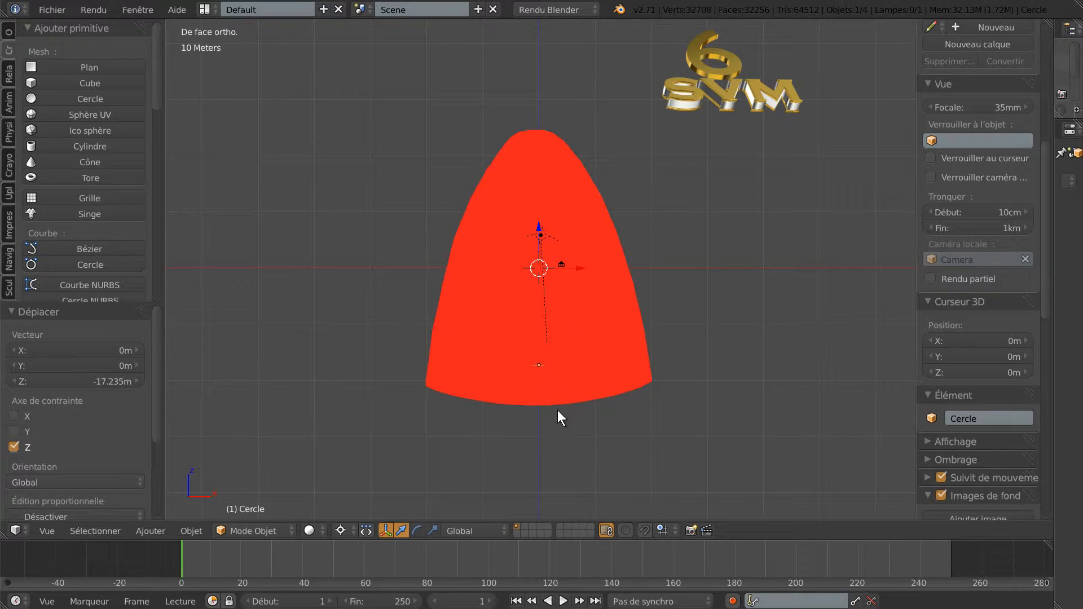
# Step: Scale the circle object by 1.212 about the 3D cursor towards the base of the cone template
pyautogui.press('s')
pyautogui.click(616, 425)
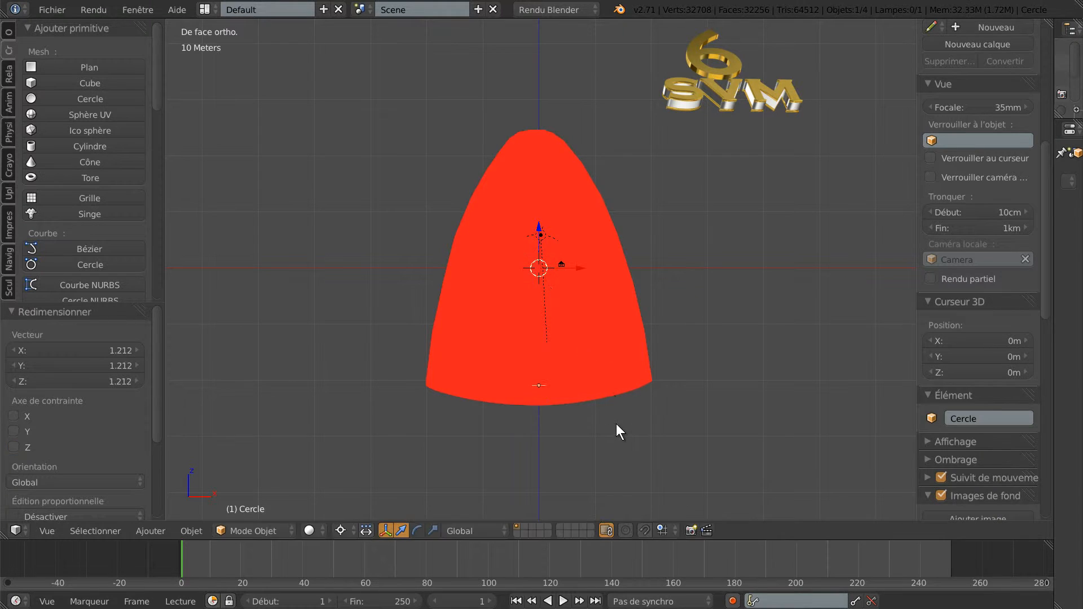
pyautogui.scroll(1, 576, 441)
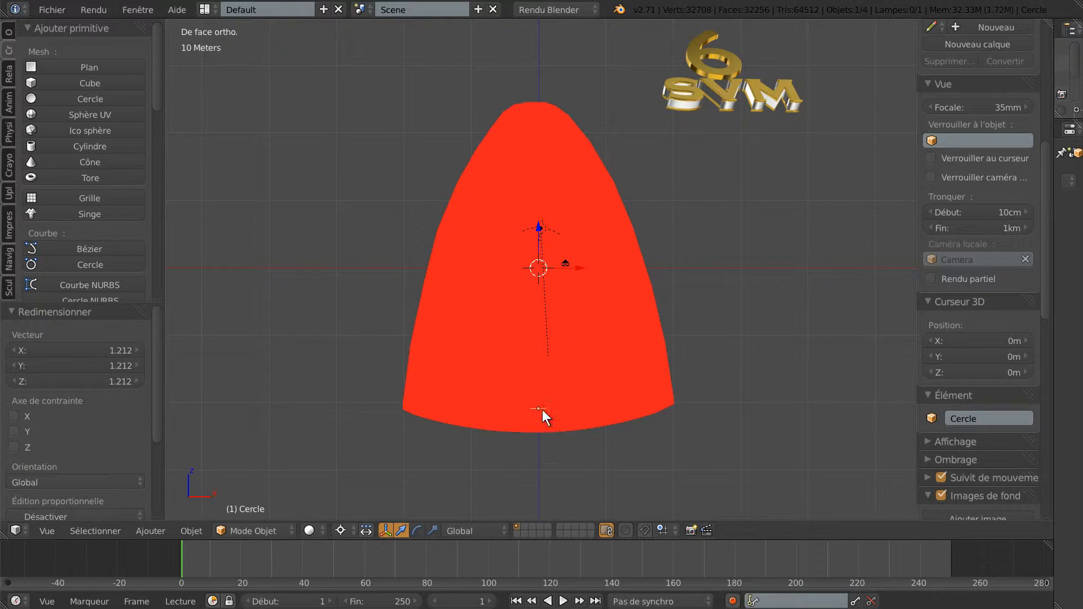
pyautogui.scroll(3, 541, 409)
pyautogui.scroll(-2, 542, 408)
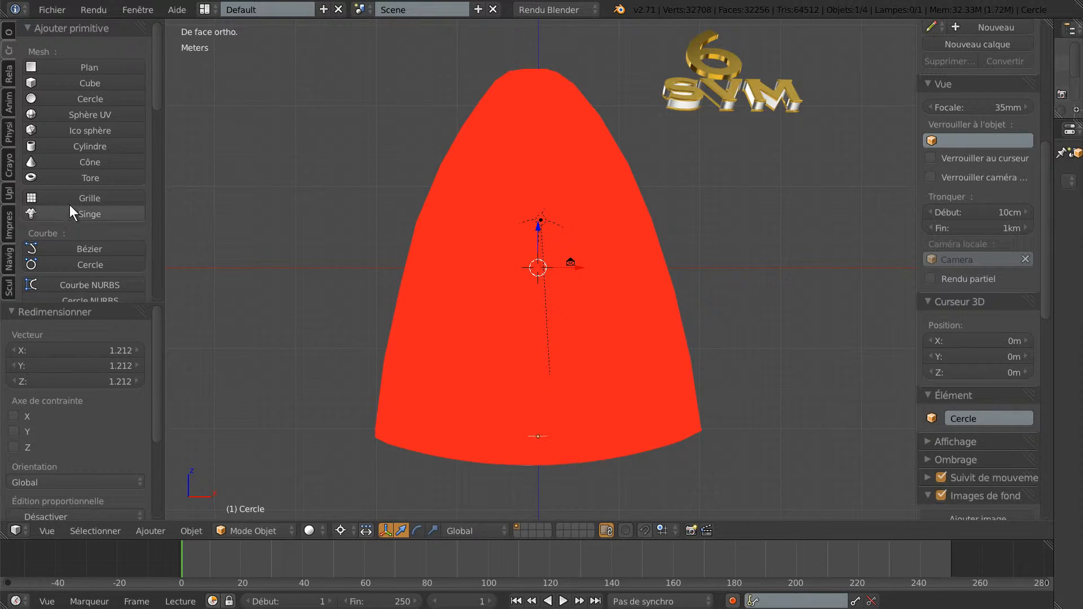
# Step: Enter Mode Edit on the circle and scale its vertices by 0.914 about the 3D cursor
pyautogui.click(7, 36)
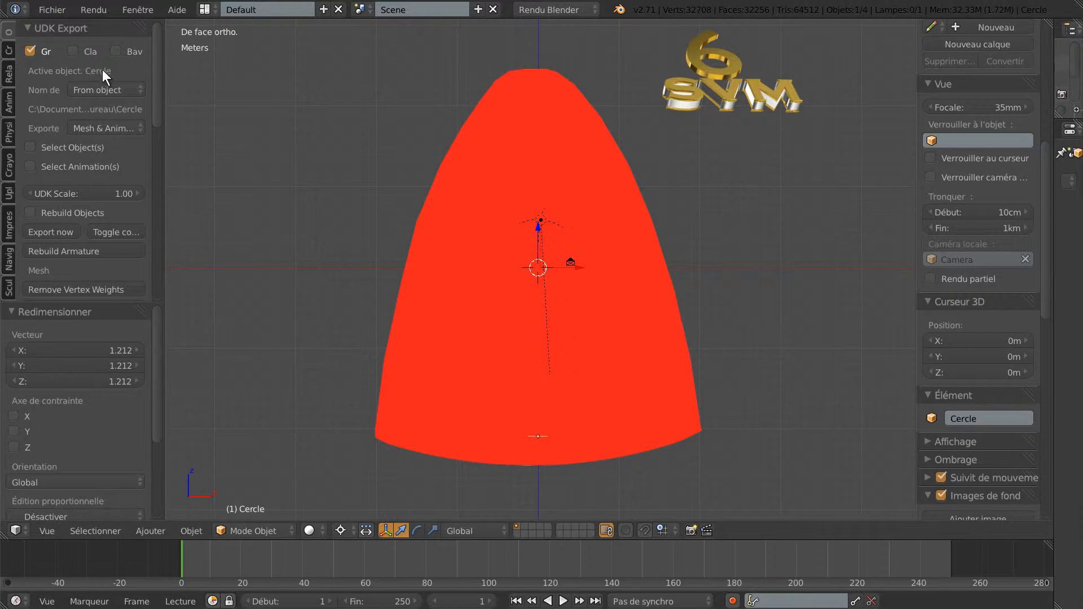
pyautogui.click(219, 529)
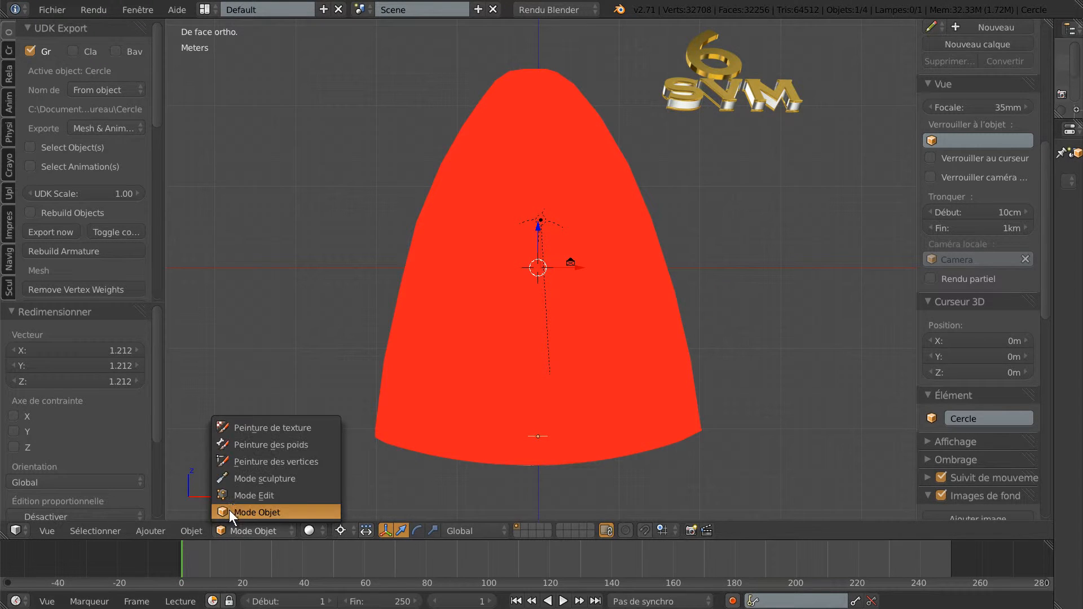
pyautogui.click(235, 499)
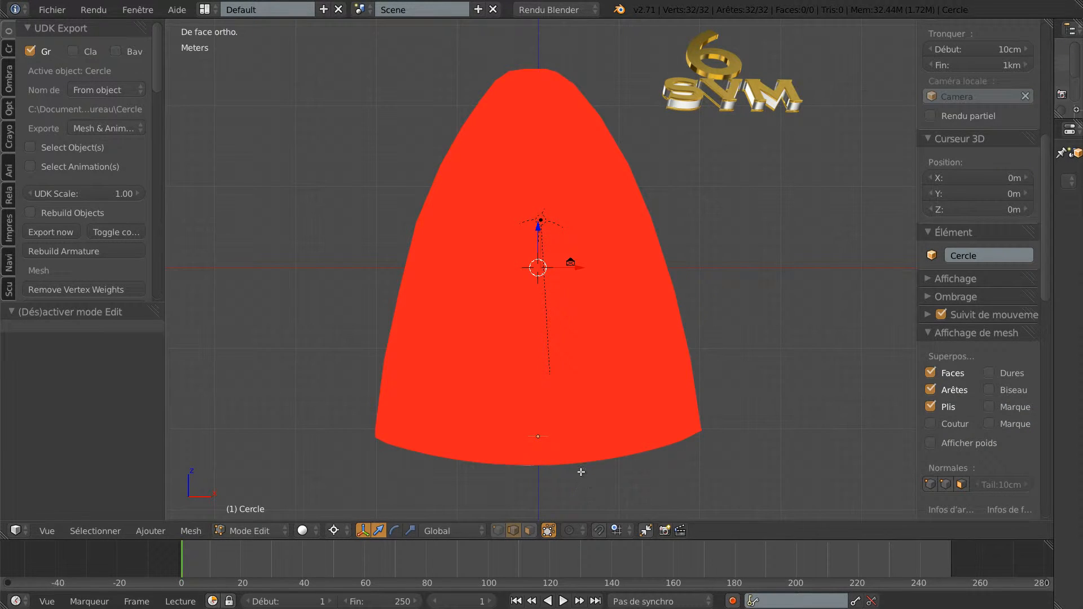
pyautogui.press('s')
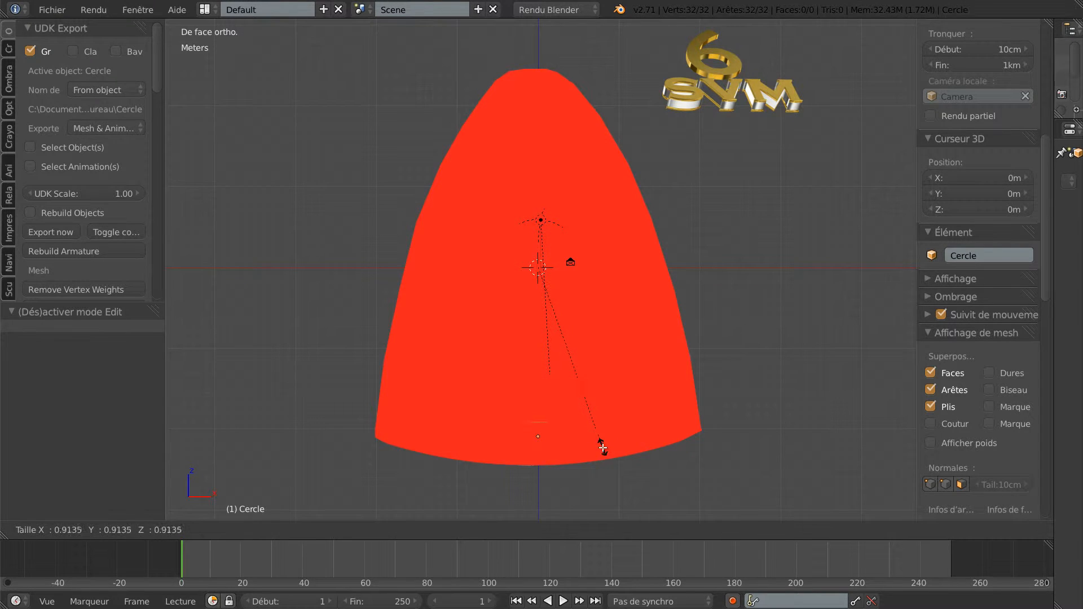
pyautogui.click(601, 449)
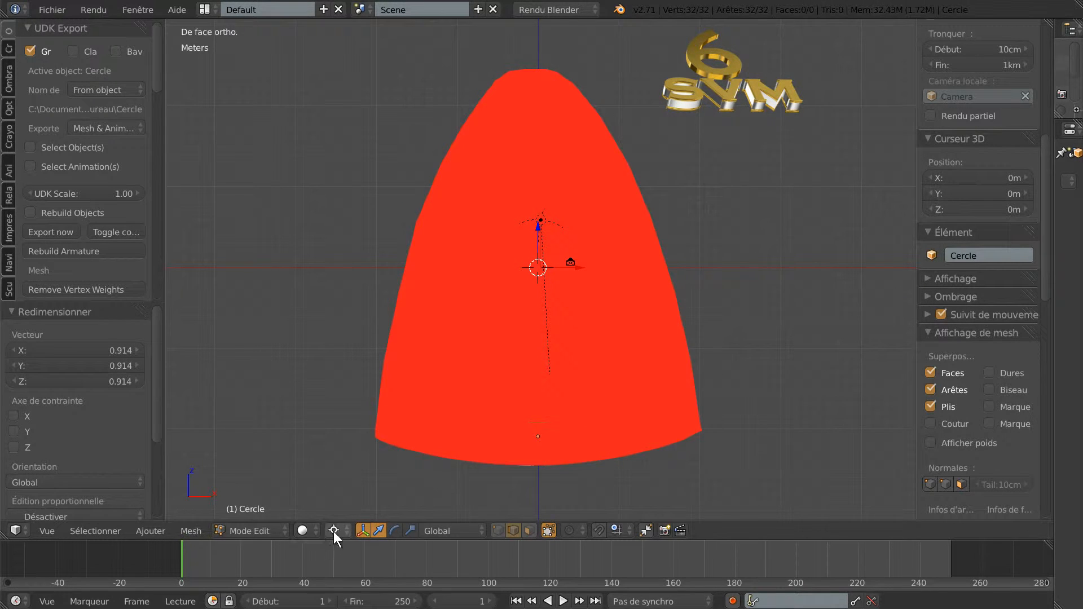
# Step: Enlarge the ring by 18.196 about its own centre to match the template's width and lower it 5.303 m to the base
pyautogui.click(334, 531)
pyautogui.click(354, 462)
pyautogui.scroll(1, 581, 472)
pyautogui.scroll(-1, 581, 471)
pyautogui.press('s')
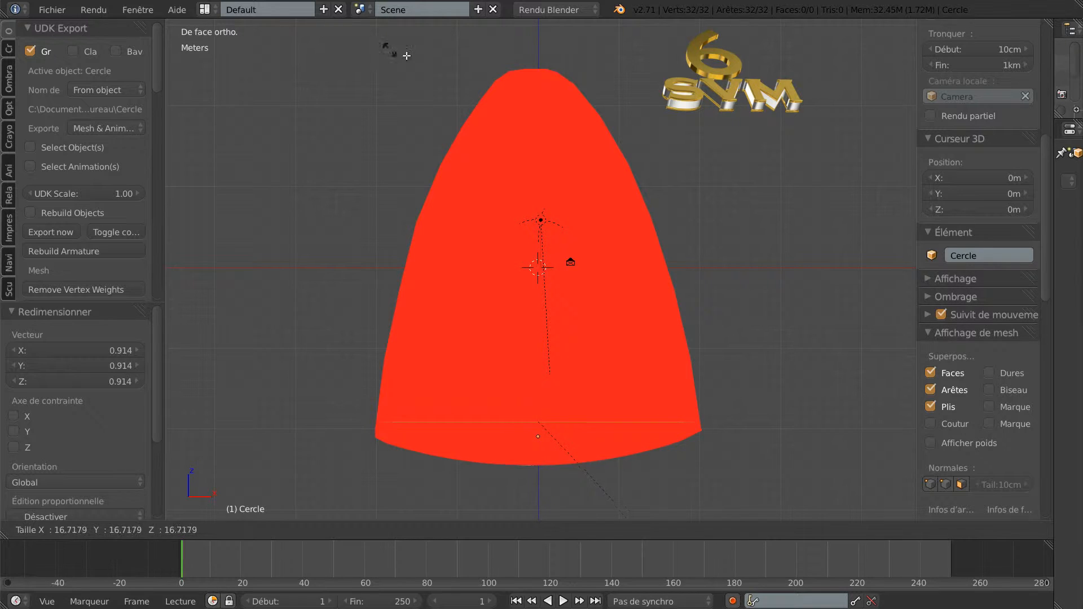
pyautogui.click(482, 61)
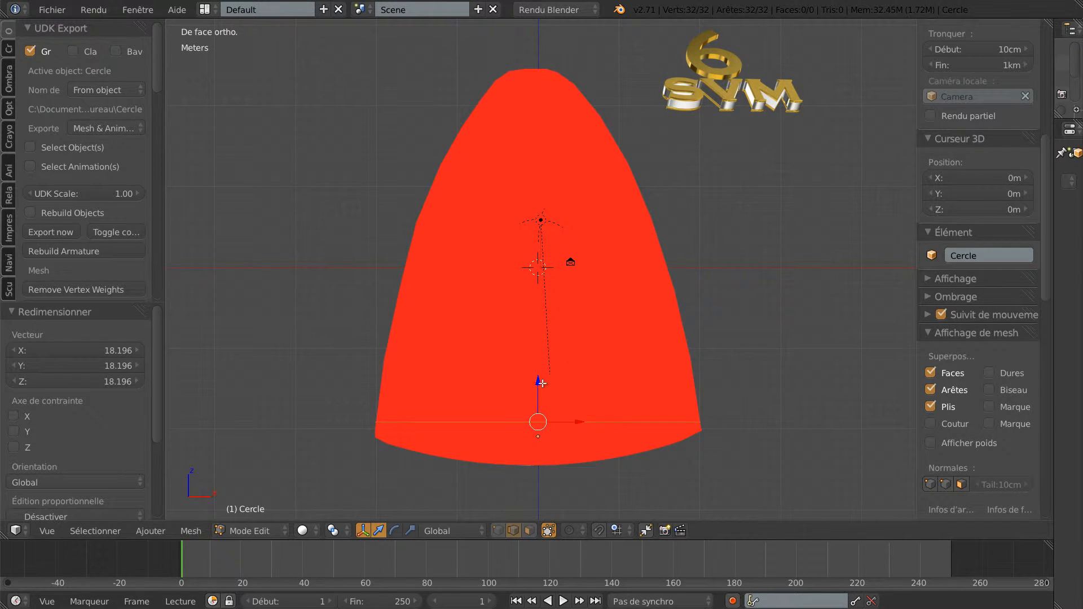
pyautogui.moveTo(539, 381); pyautogui.dragTo(549, 424)
pyautogui.keyDown('shift'); pyautogui.moveTo(841, 384); pyautogui.dragTo(831, 350, button='middle'); pyautogui.keyUp('shift')
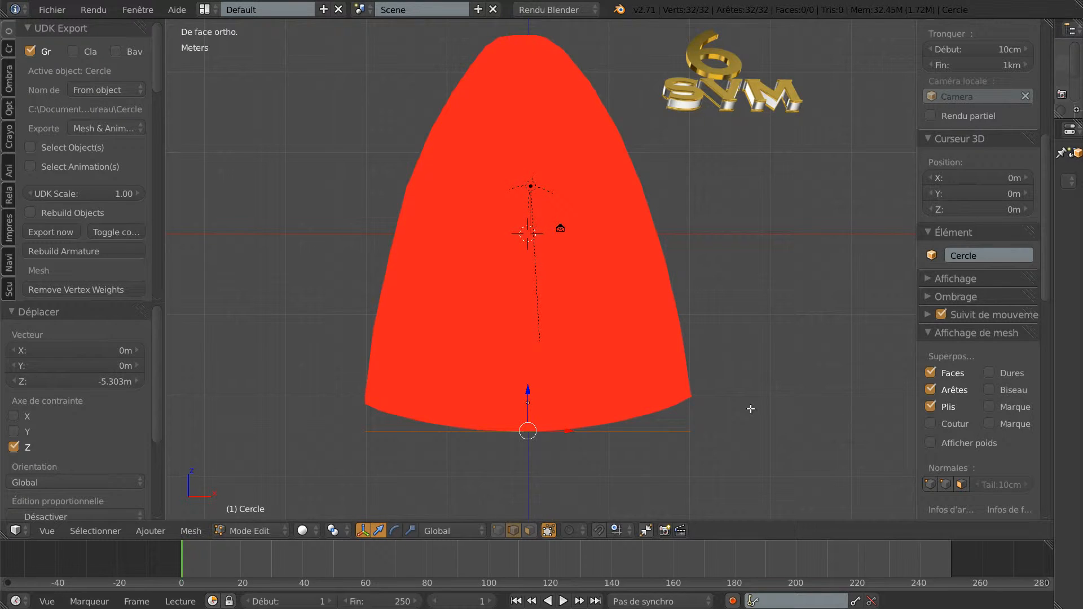
# Step: Extrude the base ring 8.932 m up along Z and, in wireframe display, scale it to about 0.95 to fit the outline
pyautogui.press('e')
pyautogui.rightClick(751, 409)
pyautogui.moveTo(528, 382); pyautogui.dragTo(529, 314)
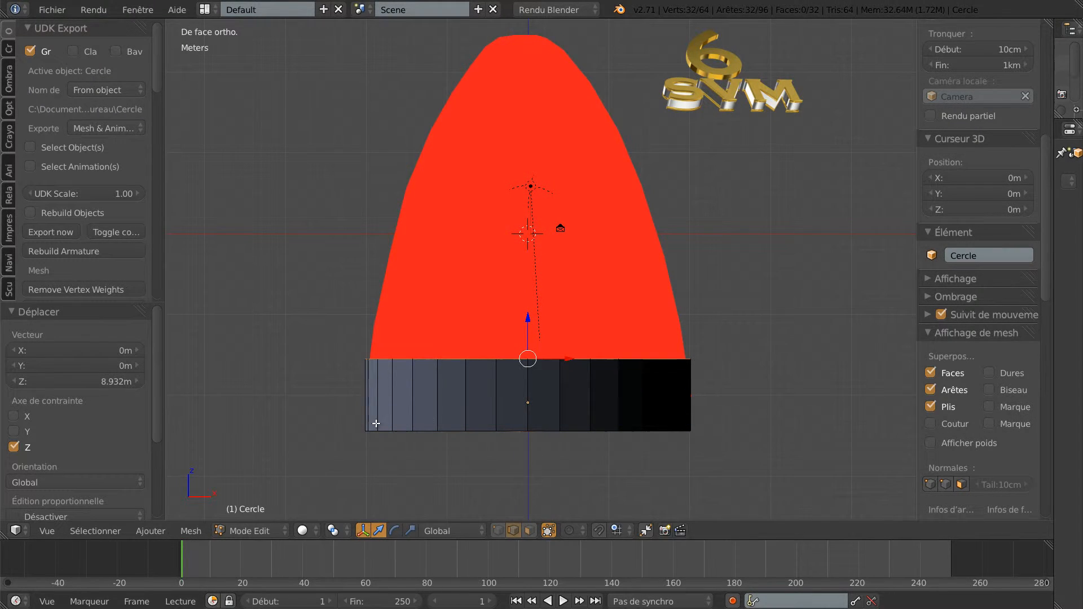
pyautogui.press('z')
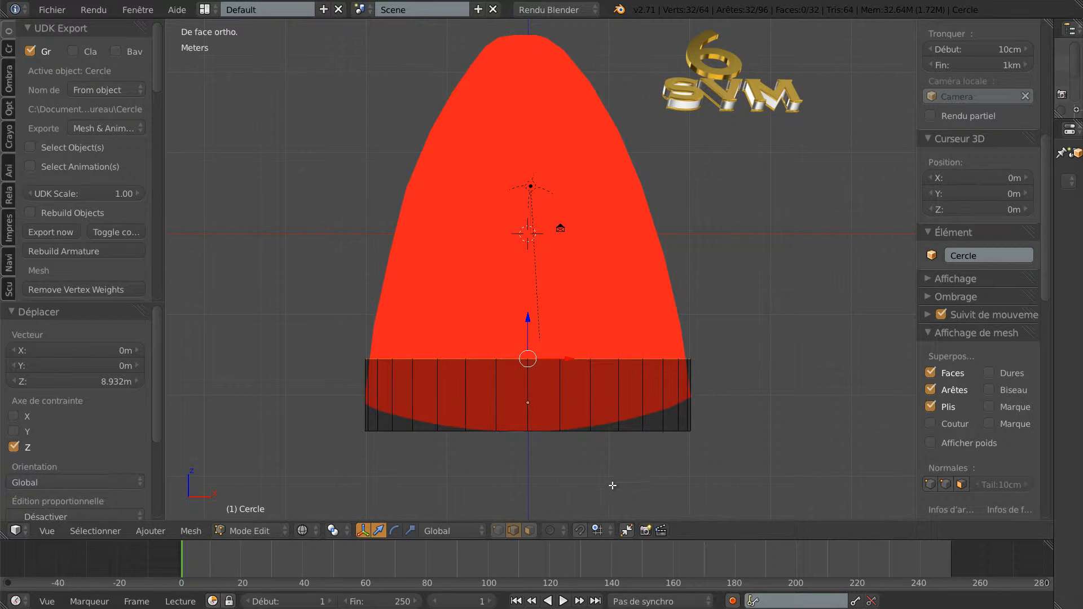
pyautogui.press('s')
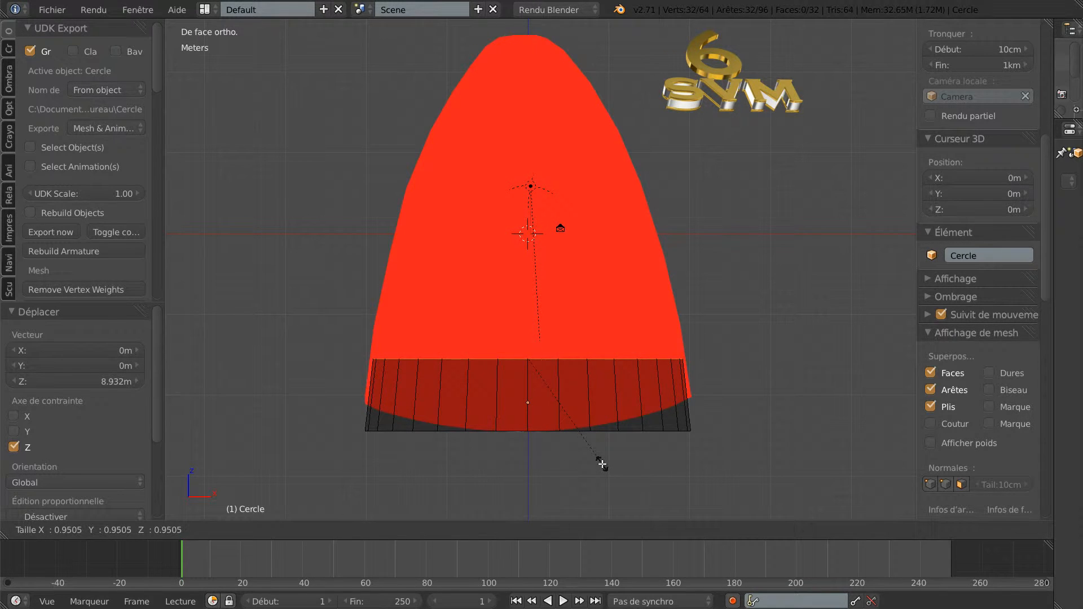
pyautogui.click(603, 466)
# Step: Extrude a second section 7.885 m up and scale its upper ring to about 0.91 to follow the cone outline
pyautogui.press('e')
pyautogui.rightClick(603, 436)
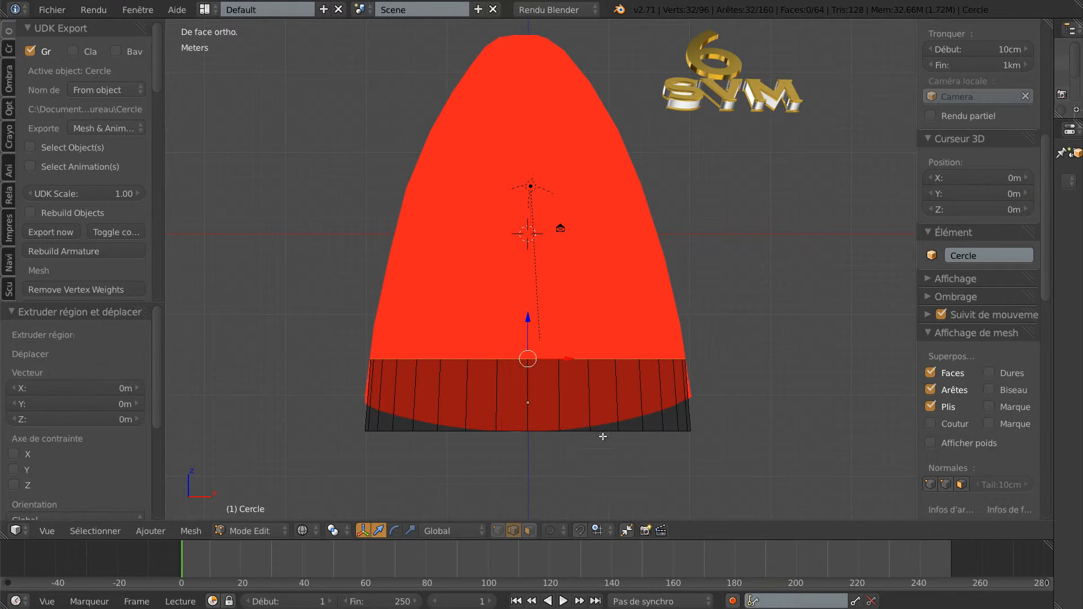
pyautogui.moveTo(529, 319); pyautogui.dragTo(533, 255)
pyautogui.click(533, 255)
pyautogui.press('s')
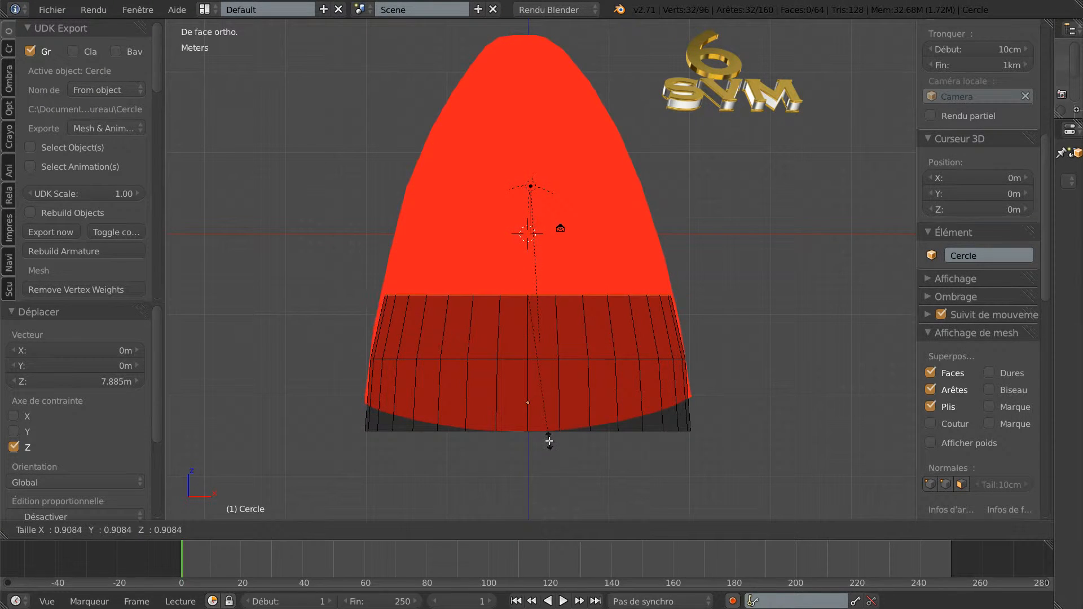
pyautogui.moveTo(551, 442); pyautogui.dragTo(551, 445)
pyautogui.click(550, 444)
# Step: Extrude a third section 7.396 m up and scale its upper ring to about 0.90 to follow the outline
pyautogui.press('e')
pyautogui.rightClick(587, 366)
pyautogui.press('g')
pyautogui.press('z')
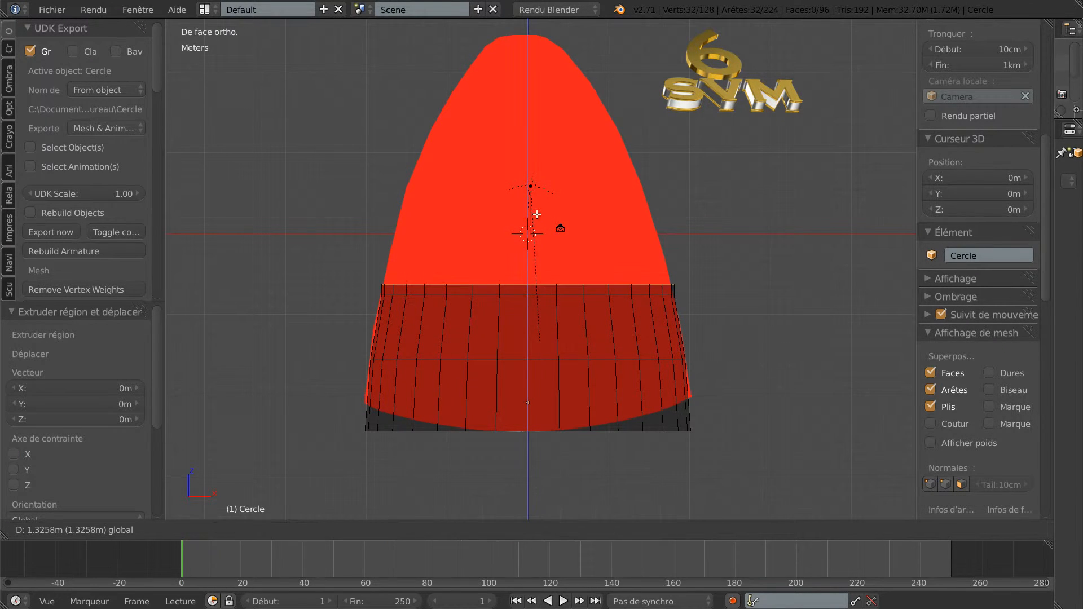
pyautogui.click(540, 196)
pyautogui.press('s')
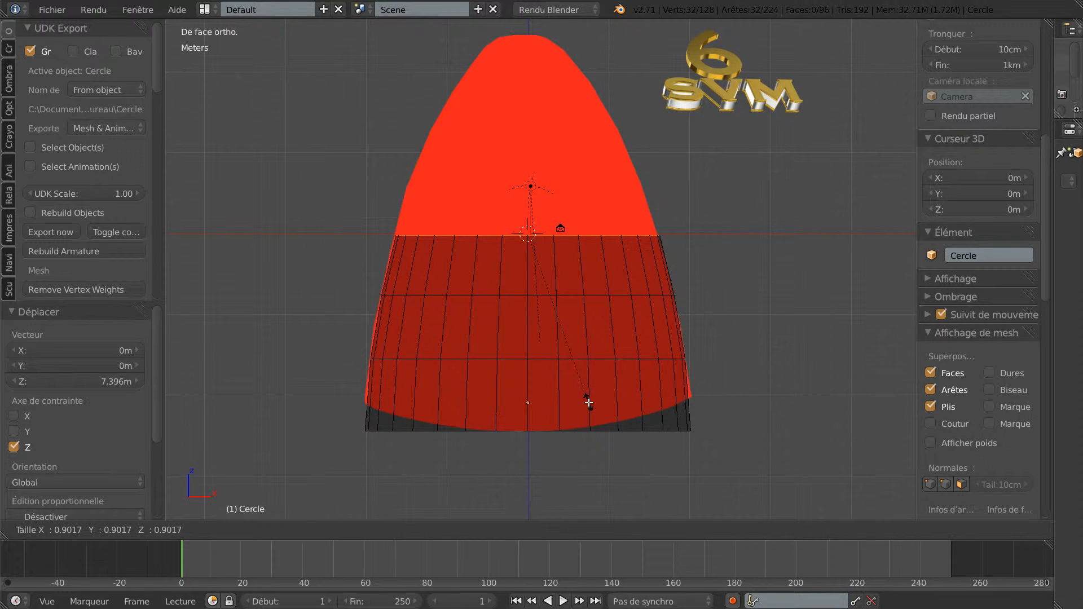
pyautogui.click(588, 404)
# Step: Extrude a fourth section 8.932 m up and scale its upper ring by 0.838 to narrow the cone
pyautogui.press('e')
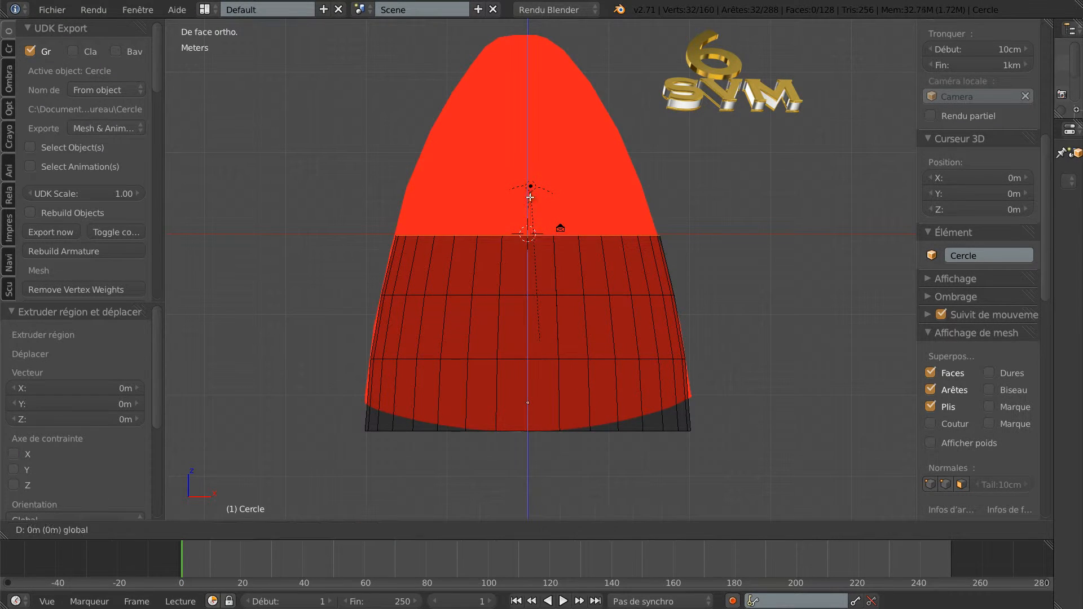
pyautogui.click(537, 129)
pyautogui.press('s')
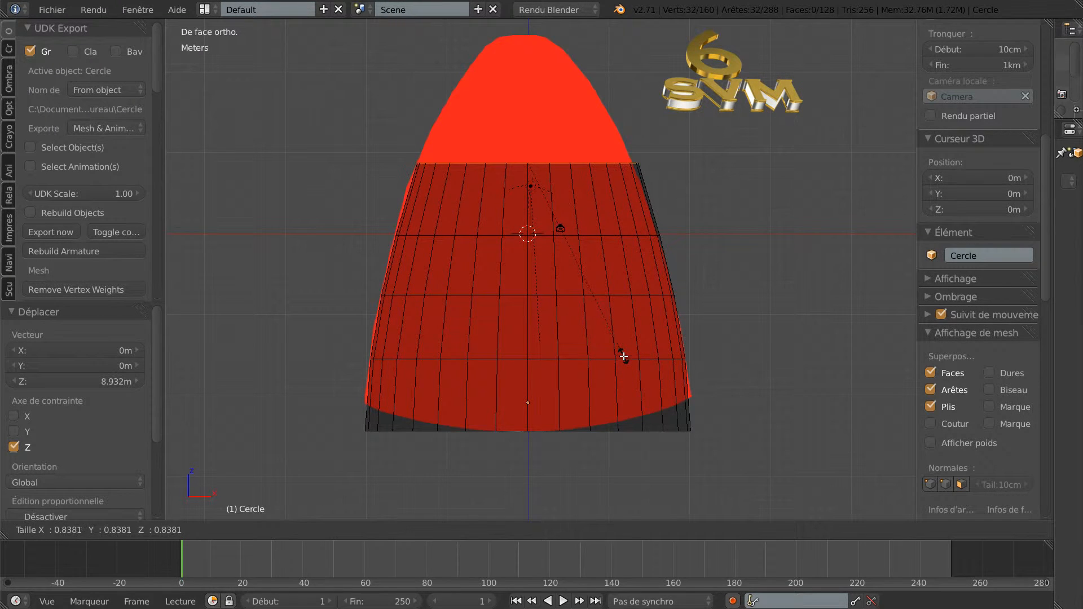
pyautogui.click(624, 357)
# Step: Extrude a fifth section 8.304 m up along Z and scale its upper ring to about 0.71 to follow the outline
pyautogui.keyDown('shift'); pyautogui.moveTo(758, 270); pyautogui.dragTo(764, 394, button='middle'); pyautogui.keyUp('shift')
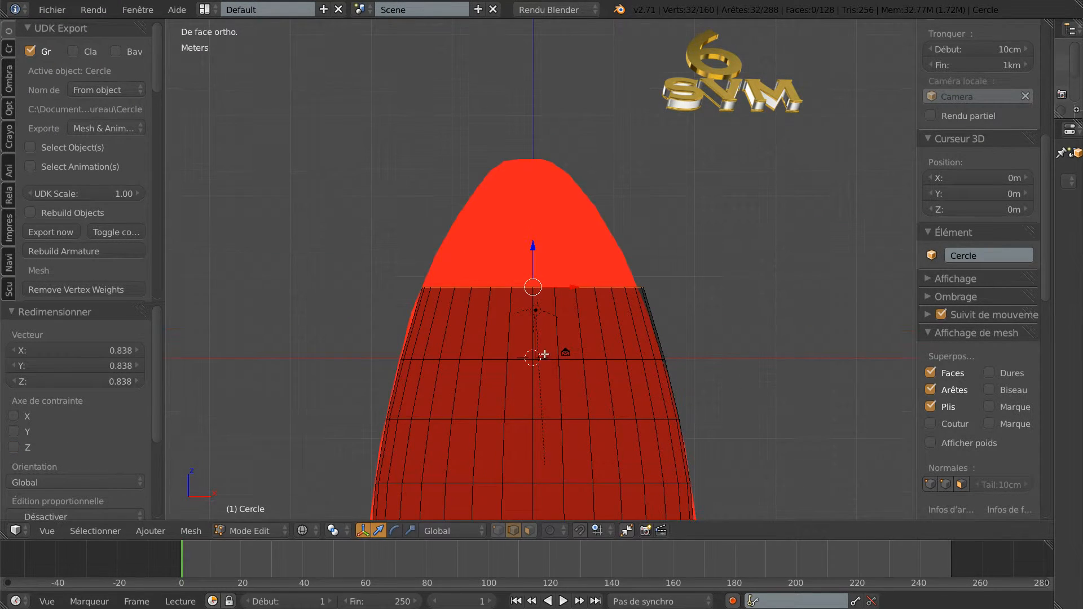
pyautogui.press('e')
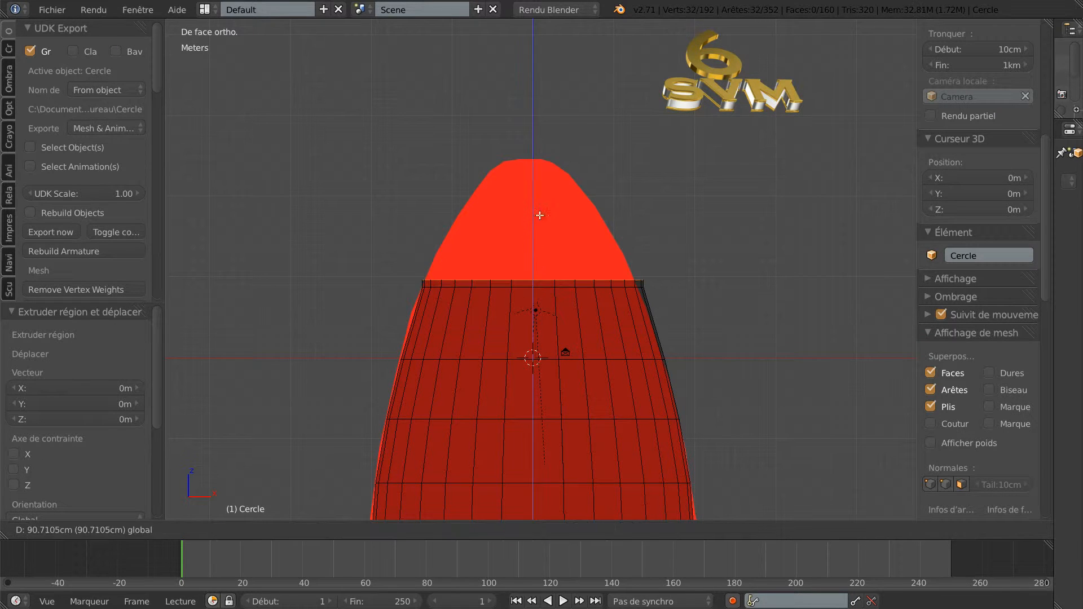
pyautogui.click(545, 179)
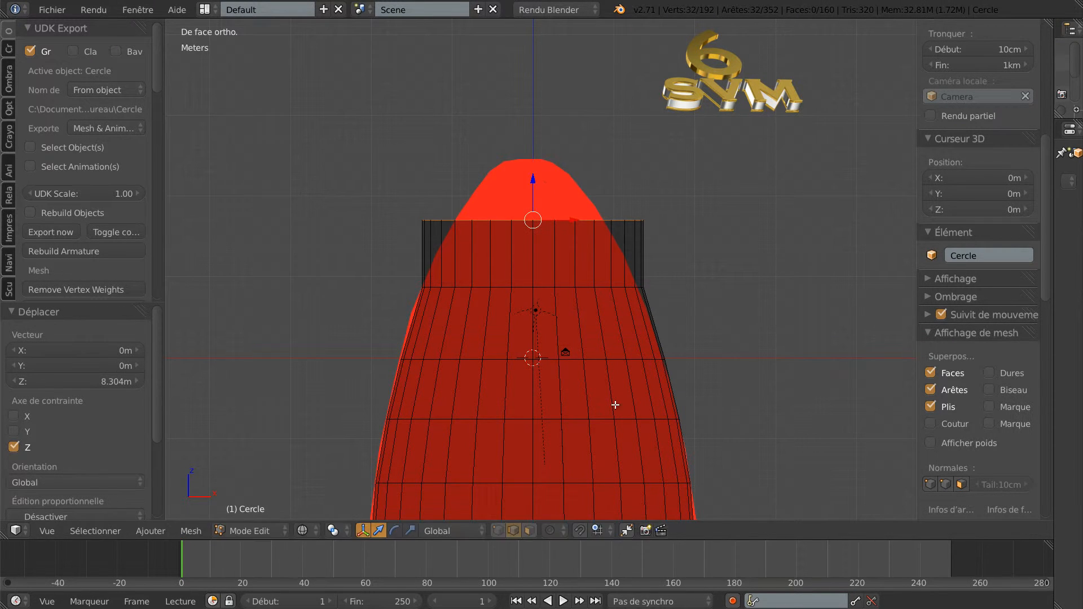
pyautogui.press('s')
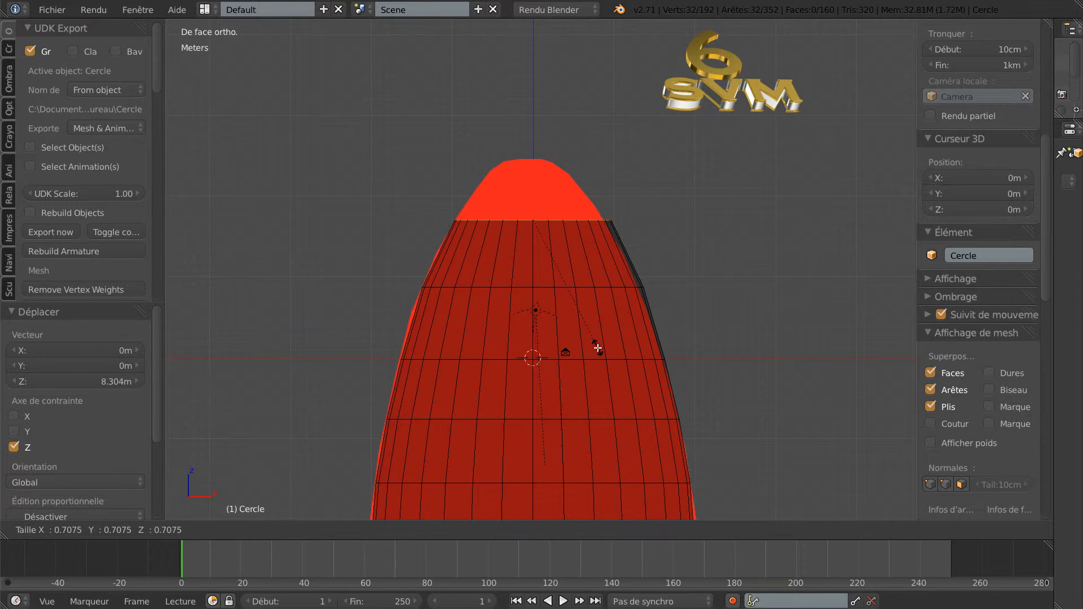
pyautogui.click(598, 348)
# Step: Extrude a sixth section 7.117 m up along Z and scale its upper ring to 0.462 to match the rounded tip
pyautogui.press('e')
pyautogui.press('Escape')
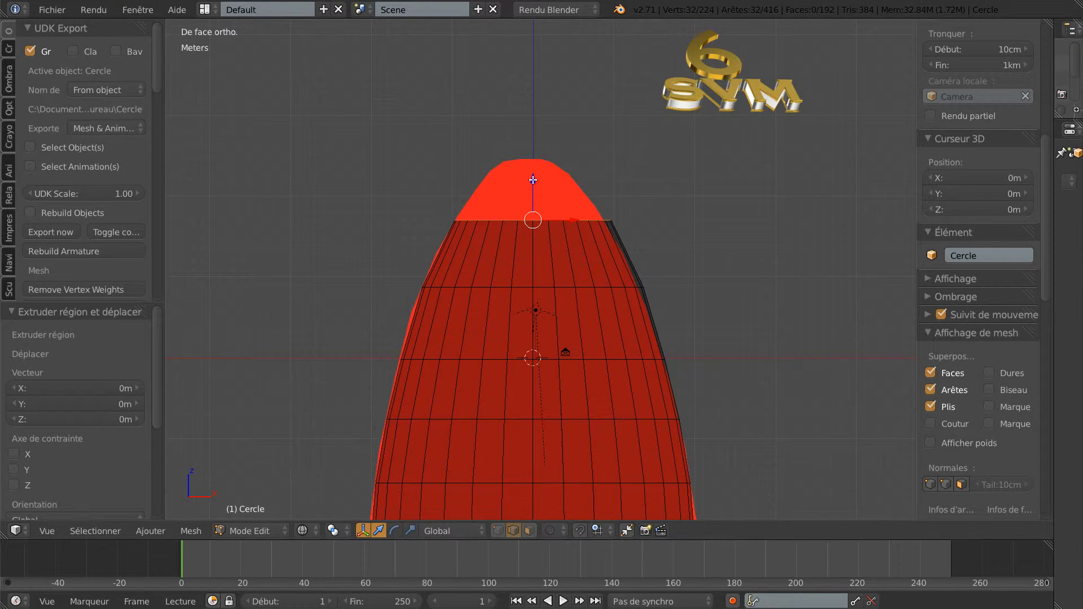
pyautogui.press('g')
pyautogui.press('z')
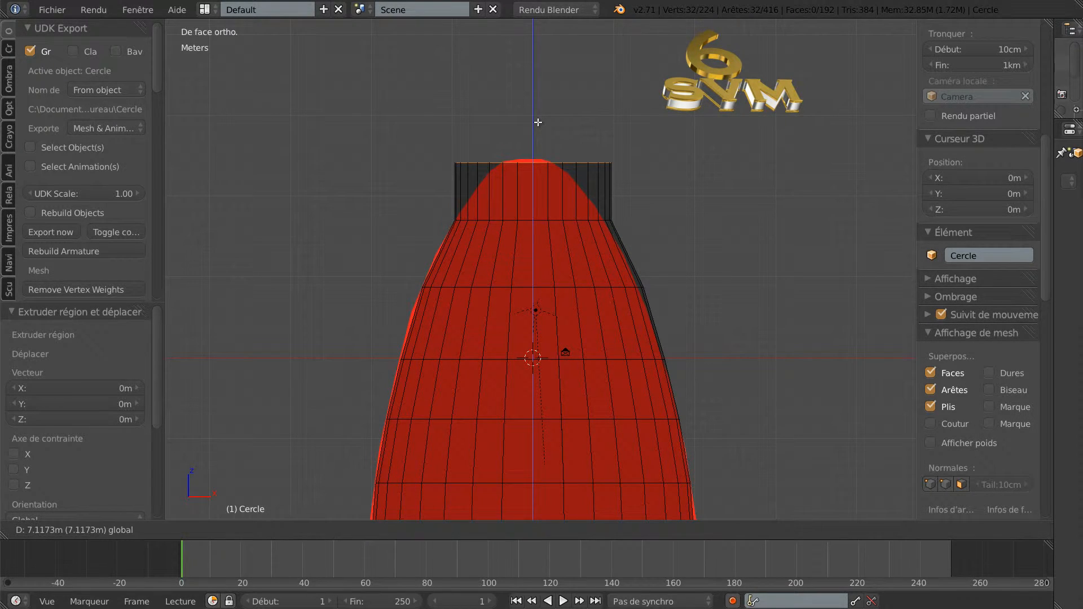
pyautogui.click(538, 123)
pyautogui.press('s')
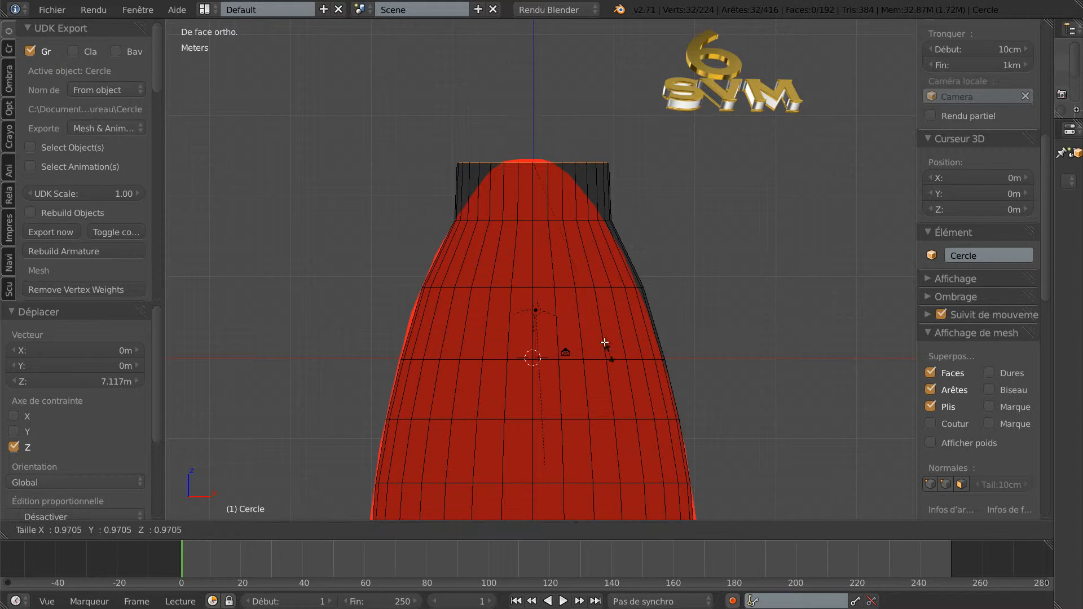
pyautogui.click(583, 249)
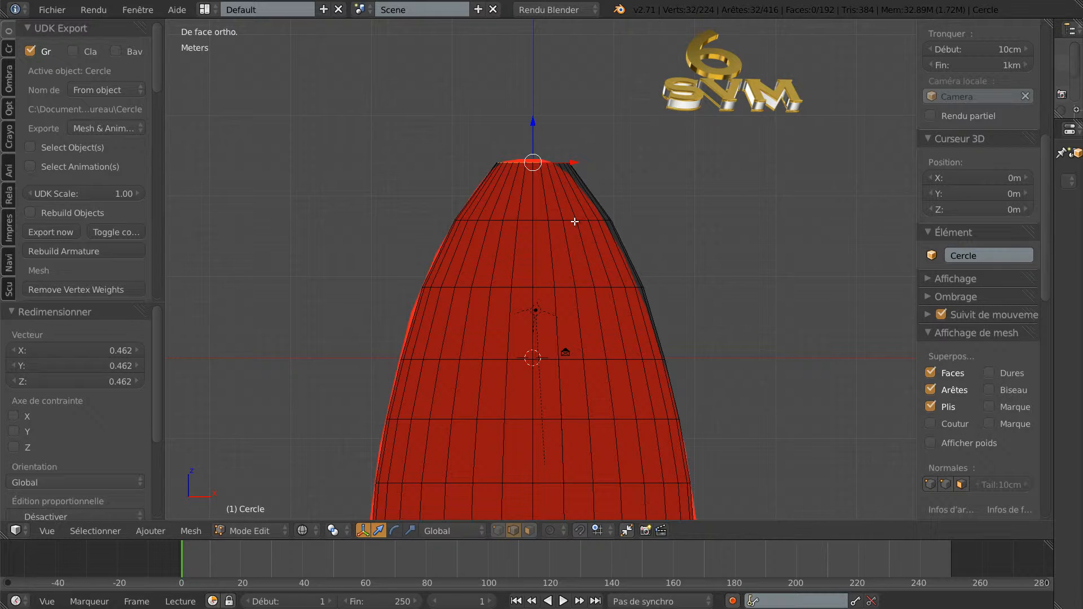
# Step: Extrude a short tip section 48.844 cm up along Z and scale its ring to 0.436
pyautogui.press('e')
pyautogui.rightClick(574, 220)
pyautogui.moveTo(534, 119); pyautogui.dragTo(535, 112)
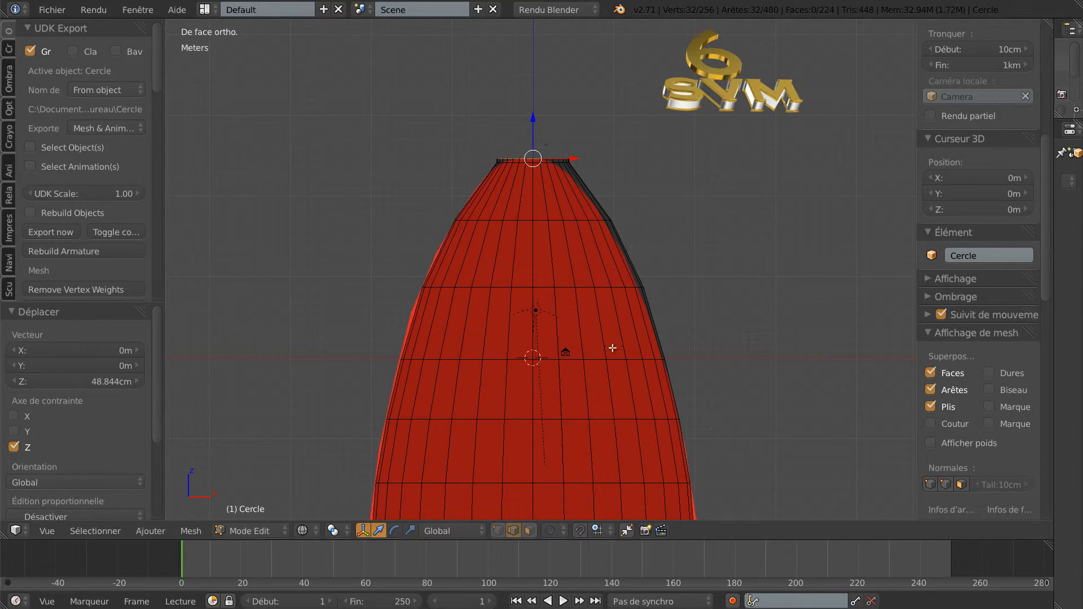
pyautogui.press('s')
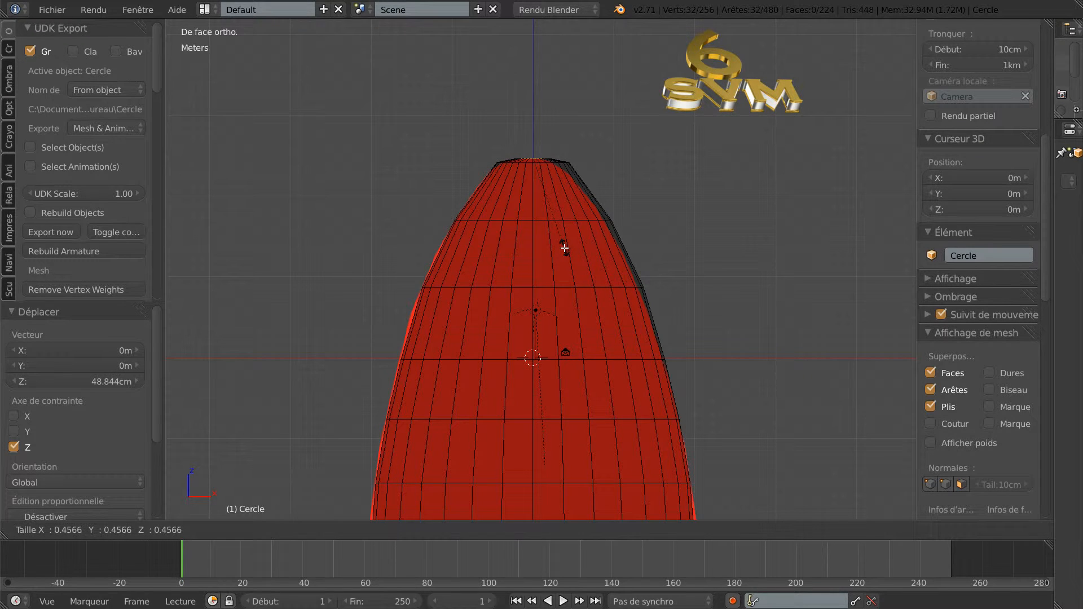
pyautogui.click(565, 244)
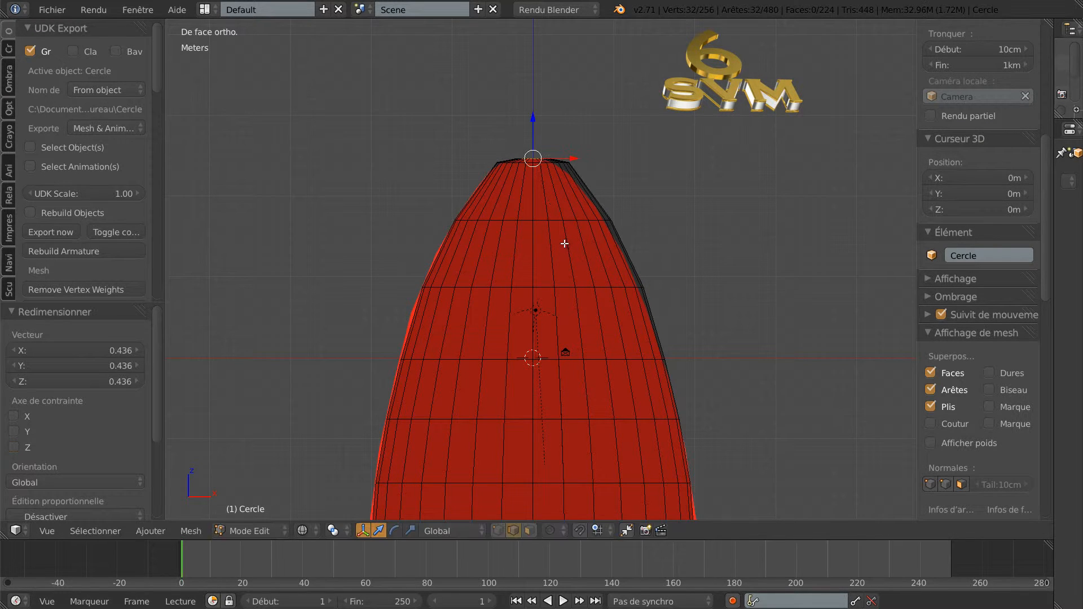
# Step: Close the opening at the cone's tip by filling the top ring with a face
pyautogui.press('f')
pyautogui.click(708, 239)
pyautogui.moveTo(732, 234); pyautogui.dragTo(774, 299, button='middle')
pyautogui.scroll(-2, 765, 318)
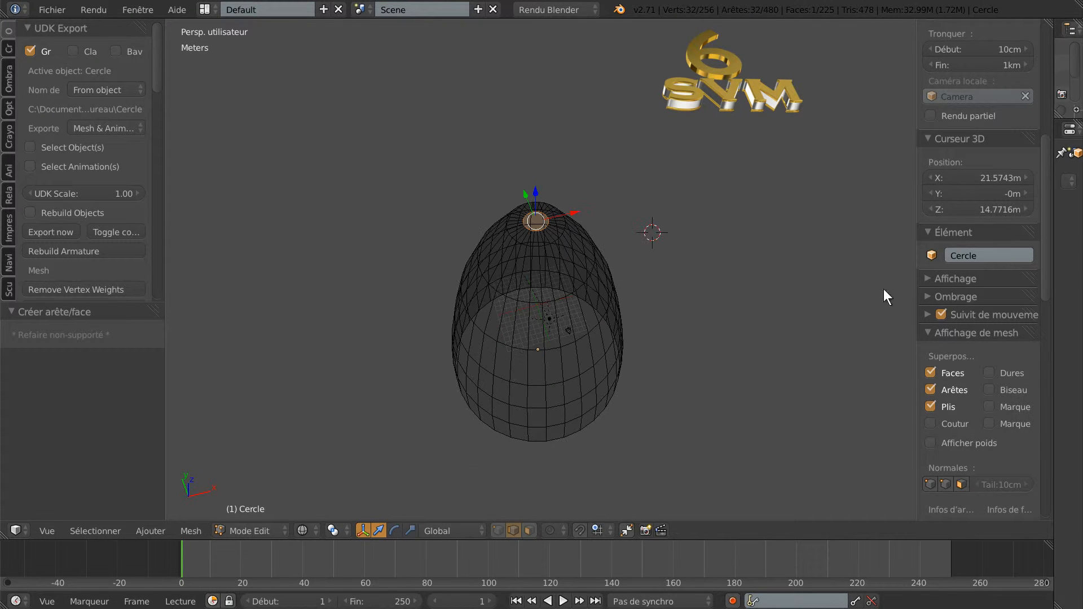
# Step: Add a Subdivision Surface modifier to the cone and set its viewport subdivisions to 3
pyautogui.moveTo(916, 247)
pyautogui.mouseDown()
pyautogui.moveTo(867, 253)
pyautogui.moveTo(912, 251)
pyautogui.mouseUp()
pyautogui.moveTo(806, 292); pyautogui.dragTo(774, 262, button='middle')
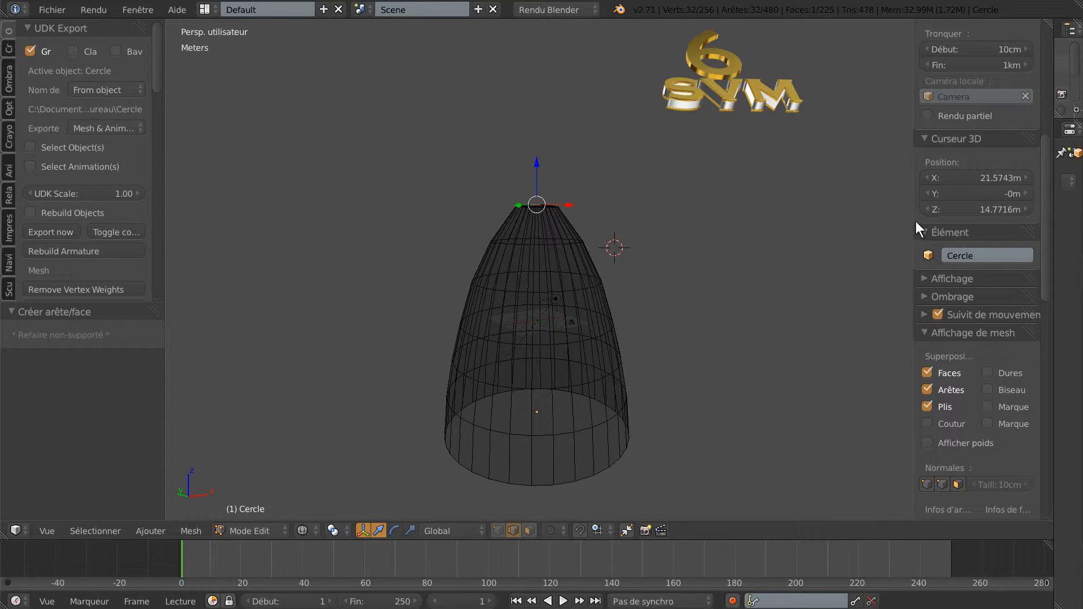
pyautogui.moveTo(913, 223); pyautogui.dragTo(879, 224)
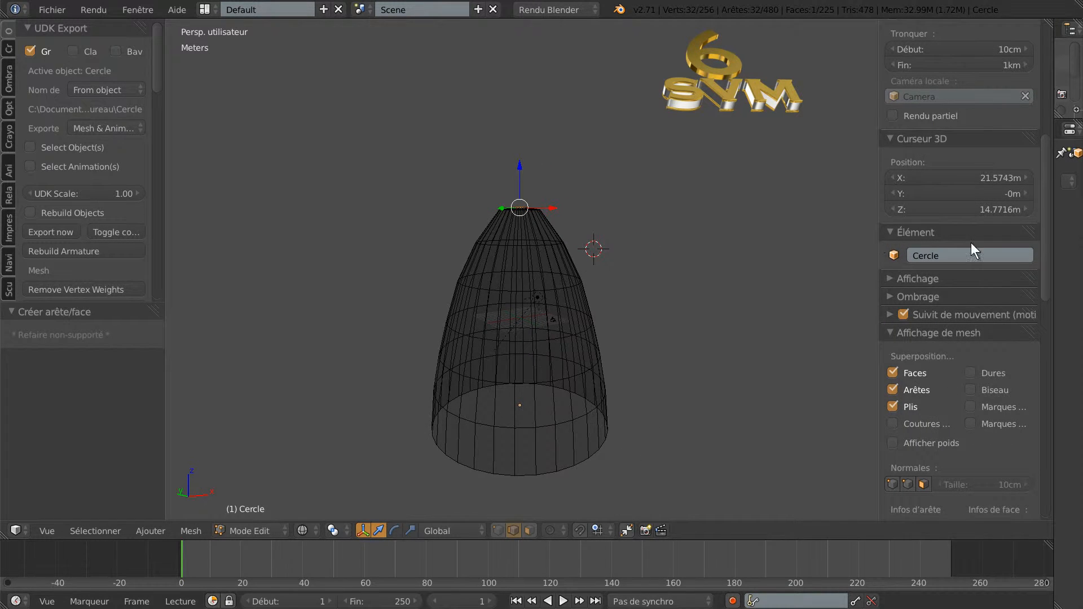
pyautogui.scroll(-10, 924, 330)
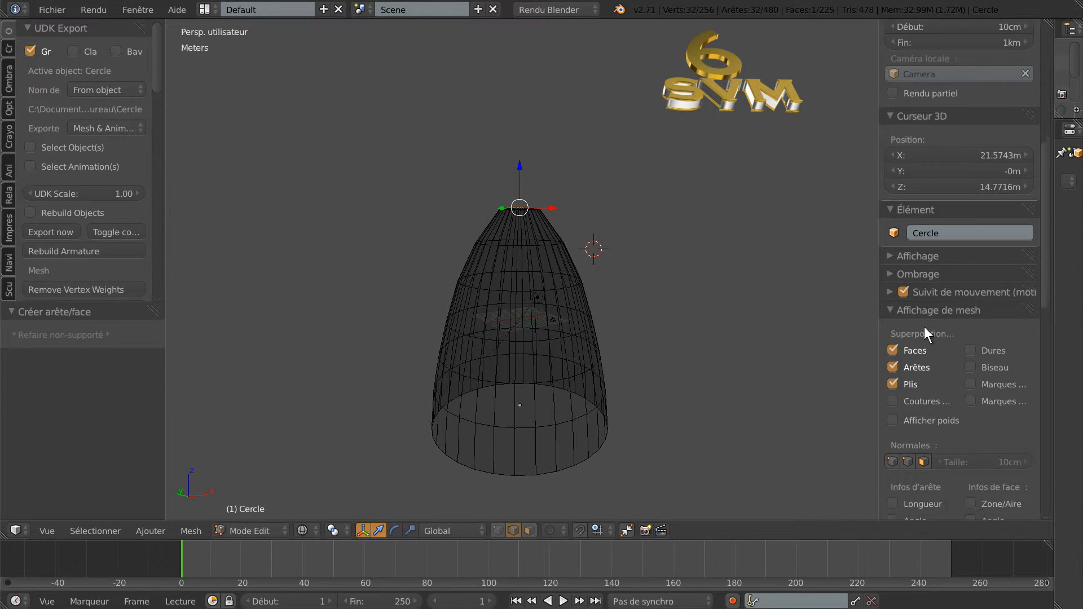
pyautogui.scroll(-8, 924, 327)
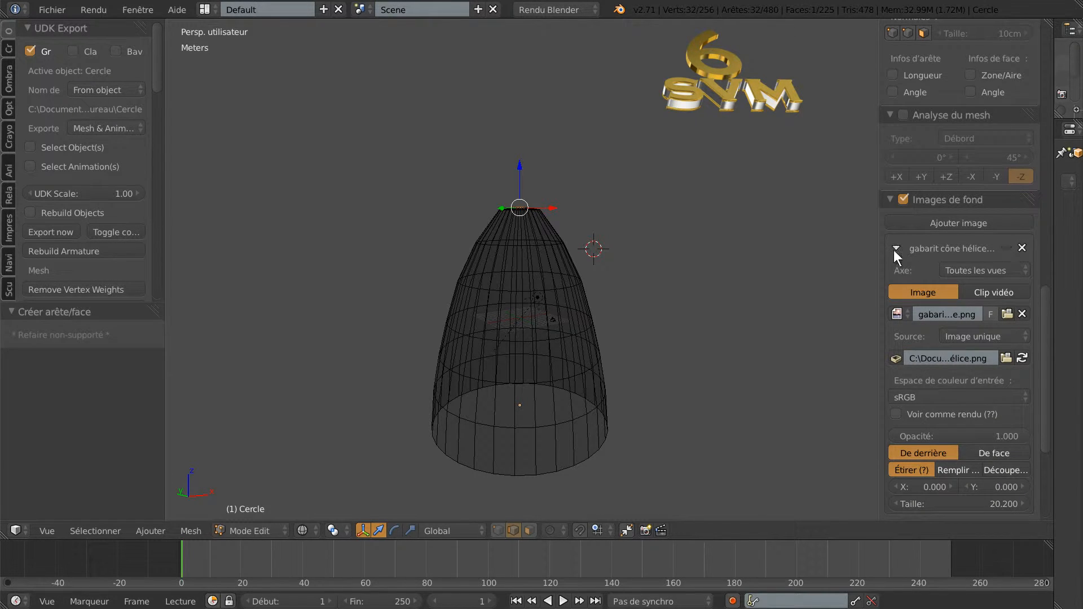
pyautogui.moveTo(877, 252)
pyautogui.mouseDown()
pyautogui.moveTo(1053, 249)
pyautogui.moveTo(872, 251)
pyautogui.mouseUp()
pyautogui.click(980, 181)
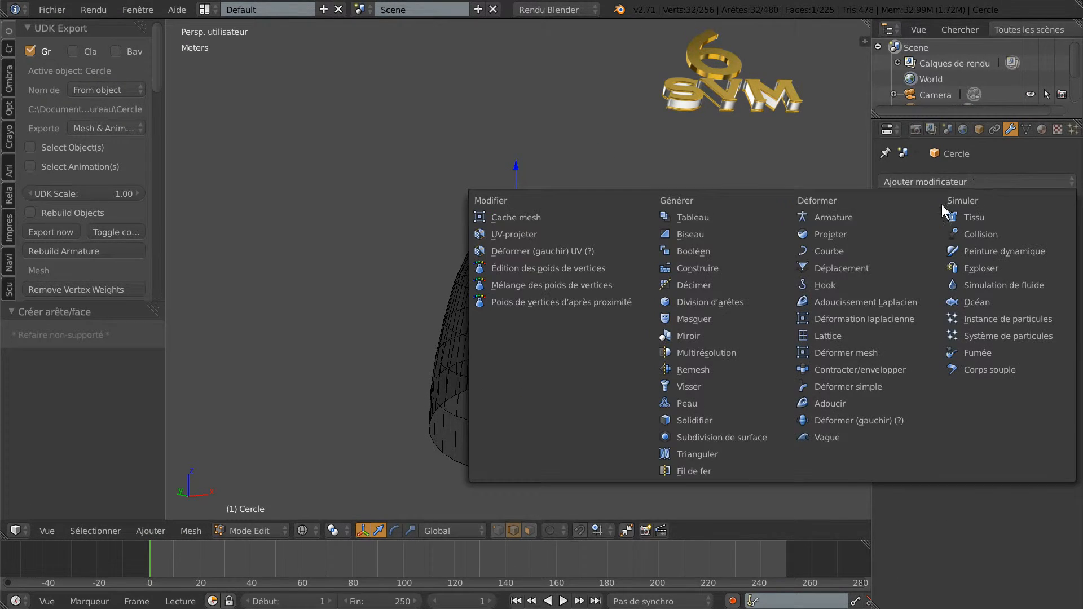
pyautogui.click(733, 438)
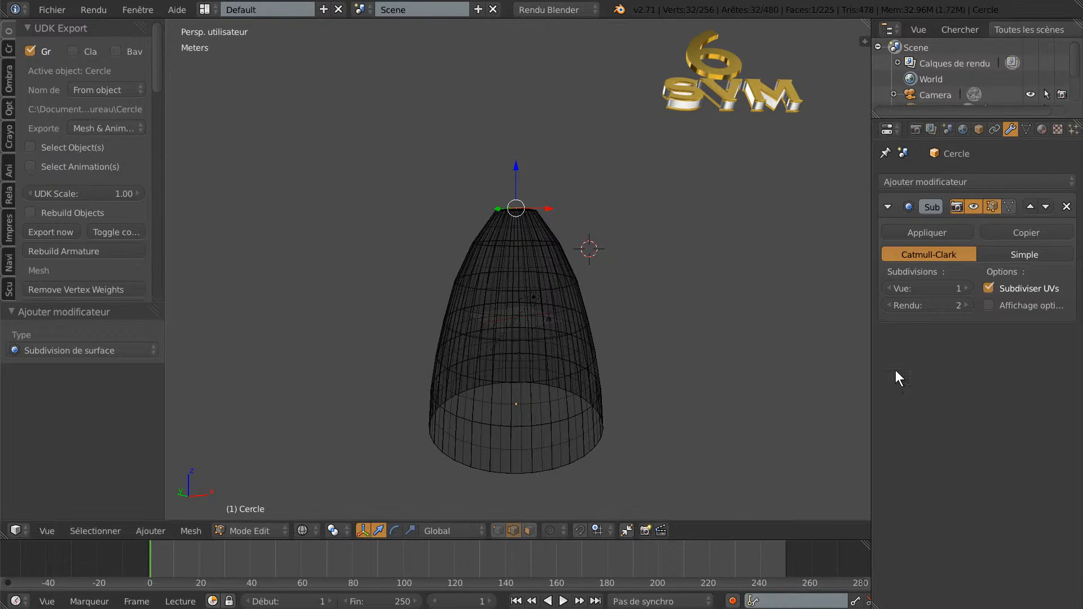
pyautogui.click(969, 288)
pyautogui.click(969, 287)
pyautogui.click(970, 305)
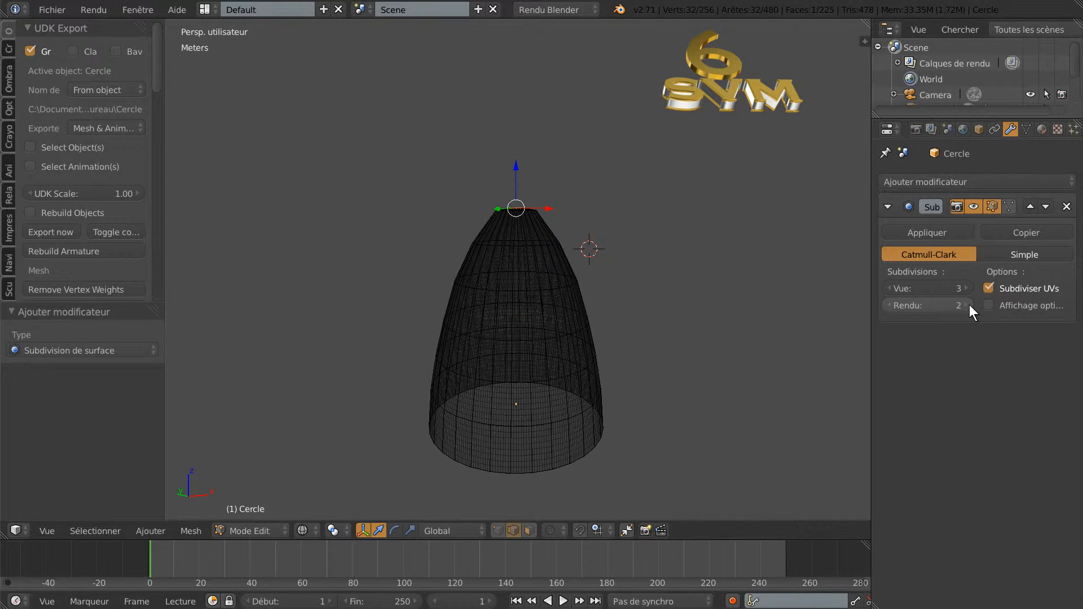
pyautogui.click(890, 307)
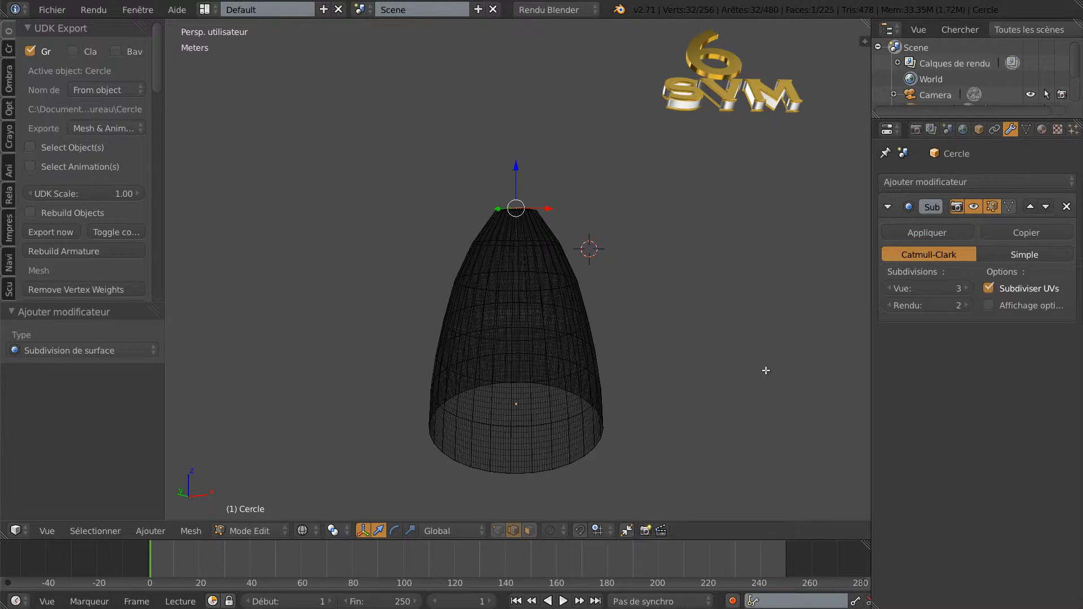
# Step: Leave mesh editing and show the subdivided cone in solid display
pyautogui.scroll(-1, 691, 367)
pyautogui.press('Tab')
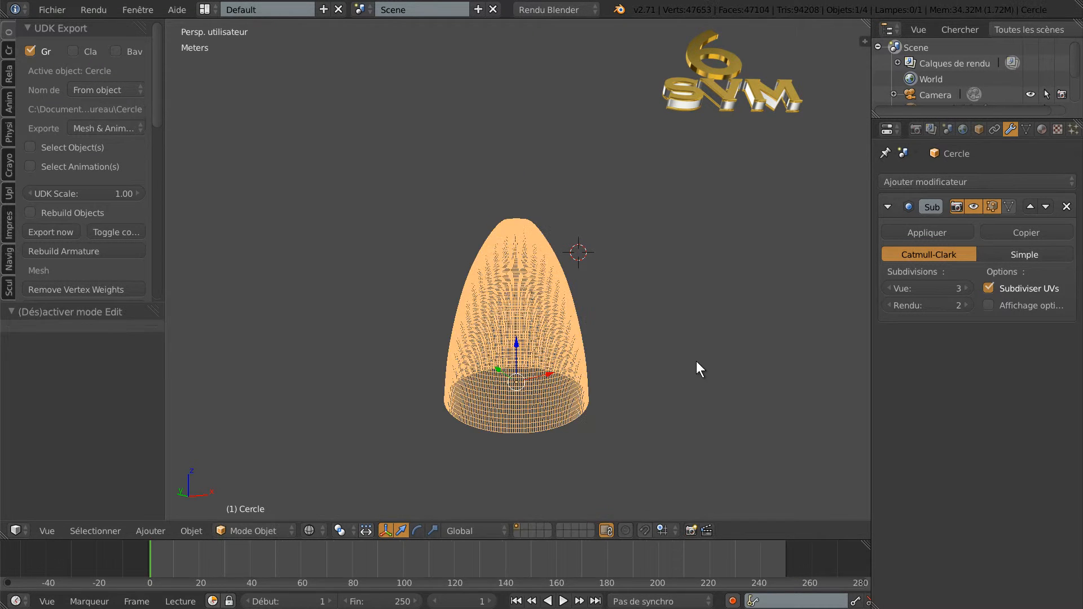
pyautogui.press('z')
pyautogui.moveTo(871, 363); pyautogui.dragTo(941, 362)
pyautogui.moveTo(808, 311); pyautogui.dragTo(838, 321, button='middle')
pyautogui.scroll(3, 710, 352)
pyautogui.moveTo(710, 352)
pyautogui.mouseDown(button='middle')
pyautogui.moveTo(710, 370)
pyautogui.moveTo(711, 354)
pyautogui.mouseUp(button='middle')
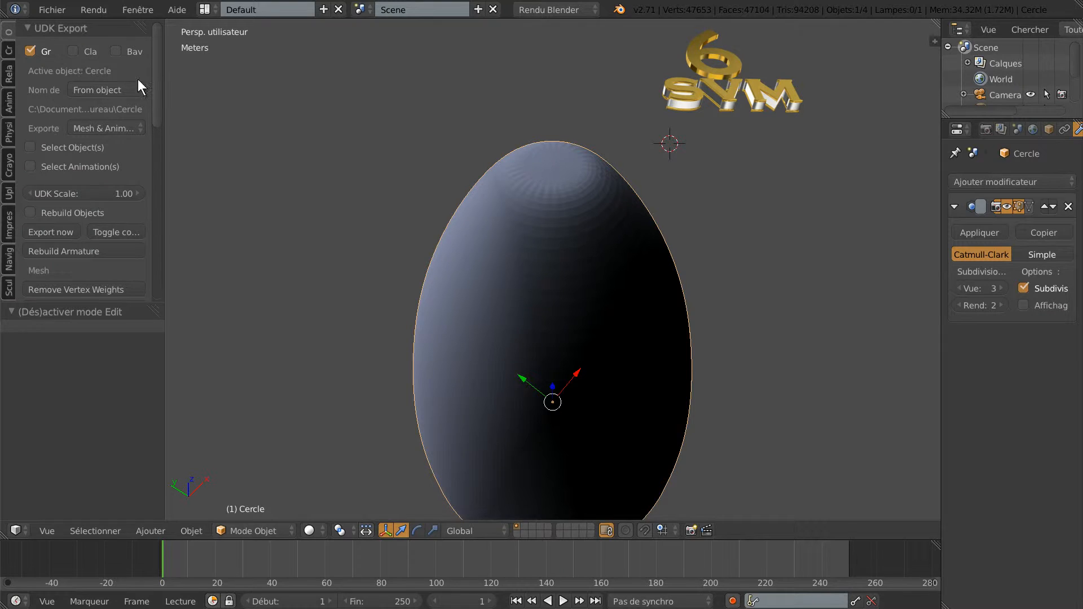
# Step: Apply smooth shading to the cone and check its surface from the side
pyautogui.moveTo(158, 93); pyautogui.dragTo(161, 181)
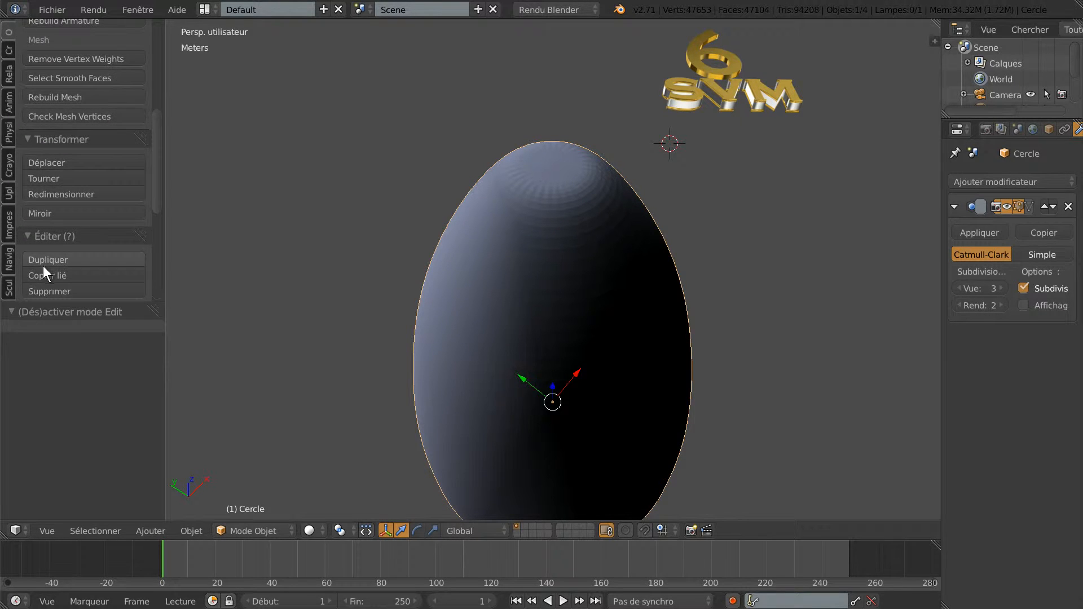
pyautogui.click(45, 294)
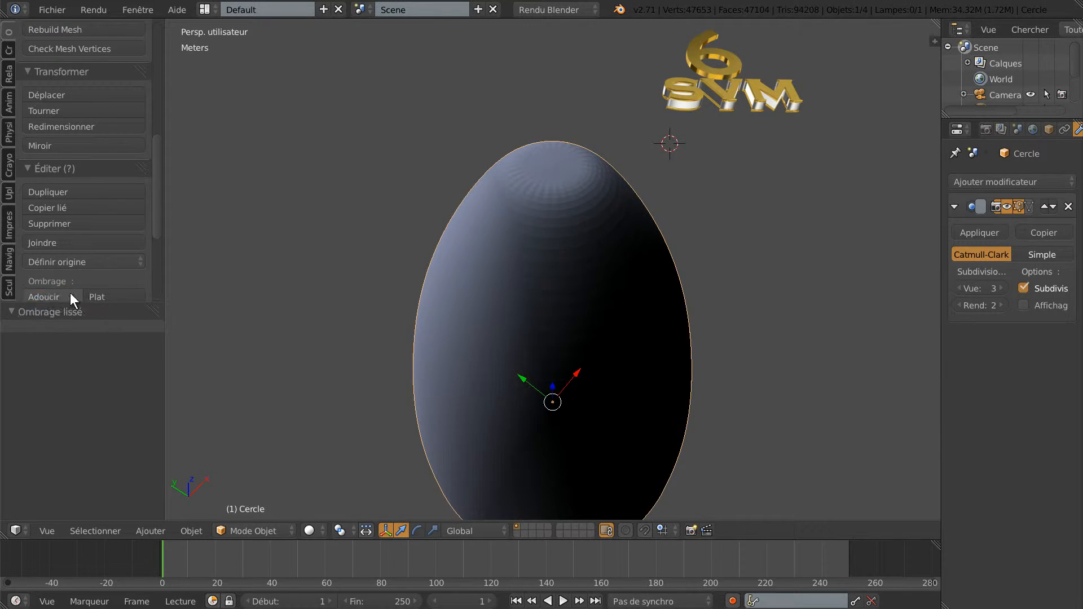
pyautogui.scroll(-2, 374, 278)
pyautogui.moveTo(527, 303); pyautogui.dragTo(543, 263, button='middle')
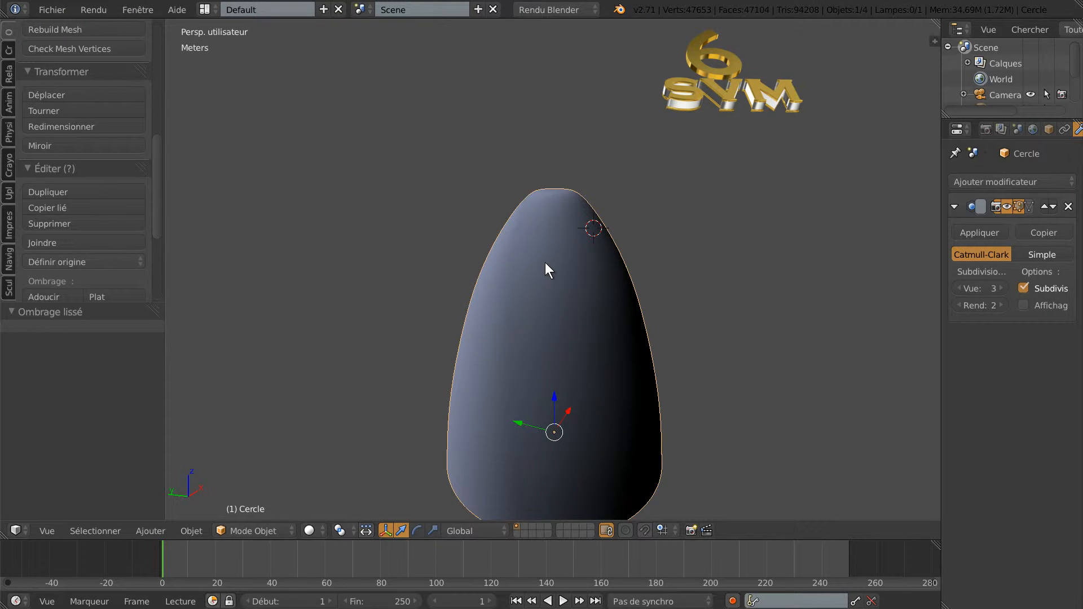
pyautogui.scroll(-2, 521, 258)
pyautogui.moveTo(406, 389); pyautogui.dragTo(430, 367, button='middle')
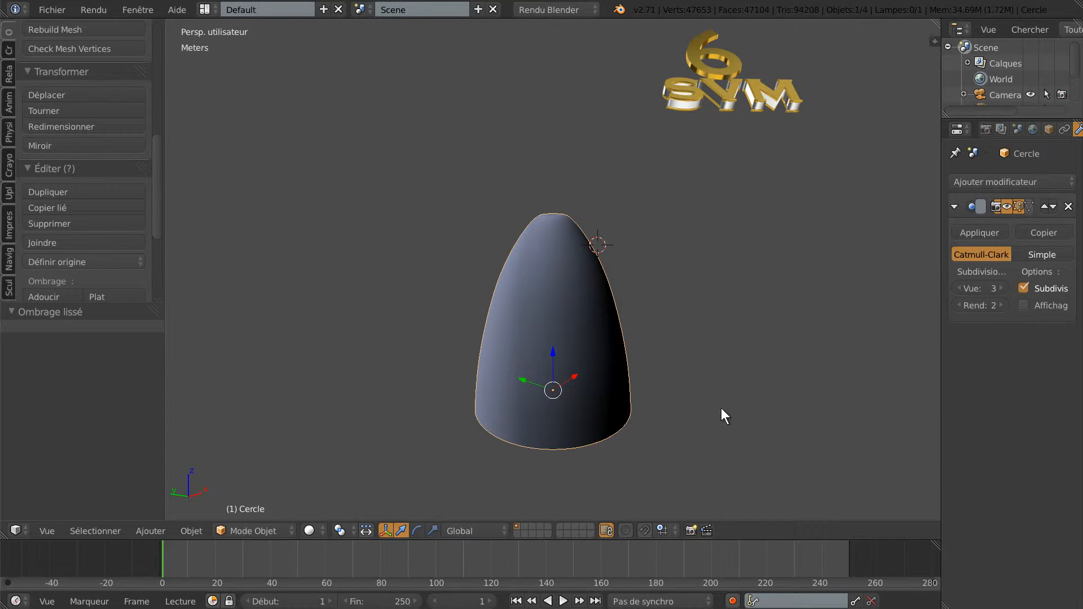
# Step: Scale the whole cone to 0.324 and move it 17.822 m up along Z towards the grid
pyautogui.press('s')
pyautogui.click(602, 369)
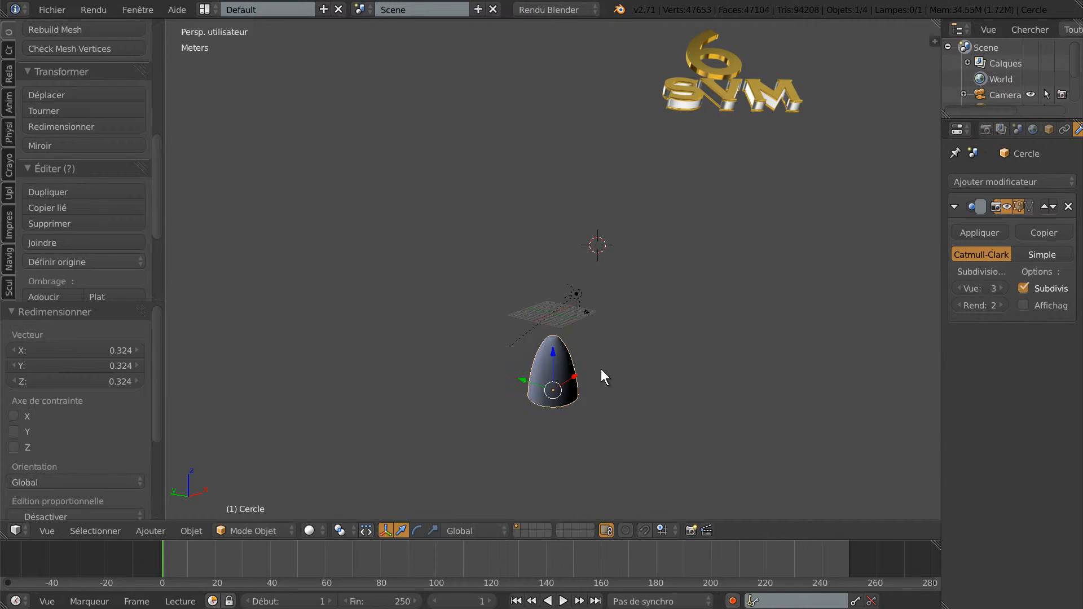
pyautogui.press('g')
pyautogui.press('z')
pyautogui.click(555, 285)
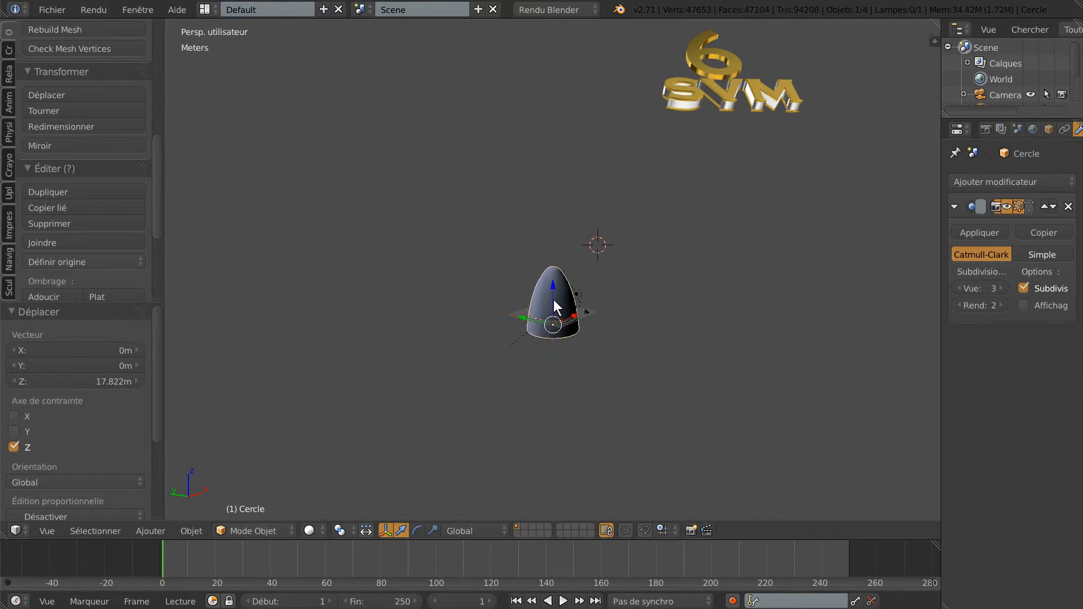
# Step: Shrink the cone further, raising it another 1.66 m along Z and scaling it again by 0.551
pyautogui.scroll(5, 567, 309)
pyautogui.press('s')
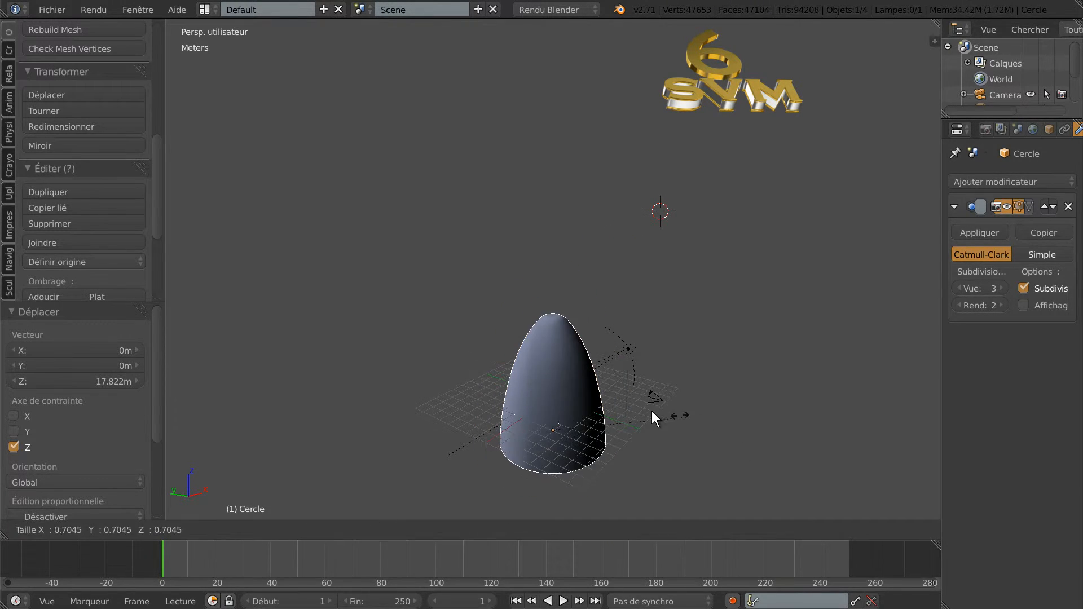
pyautogui.click(614, 410)
pyautogui.moveTo(551, 391); pyautogui.dragTo(554, 373)
pyautogui.press('s')
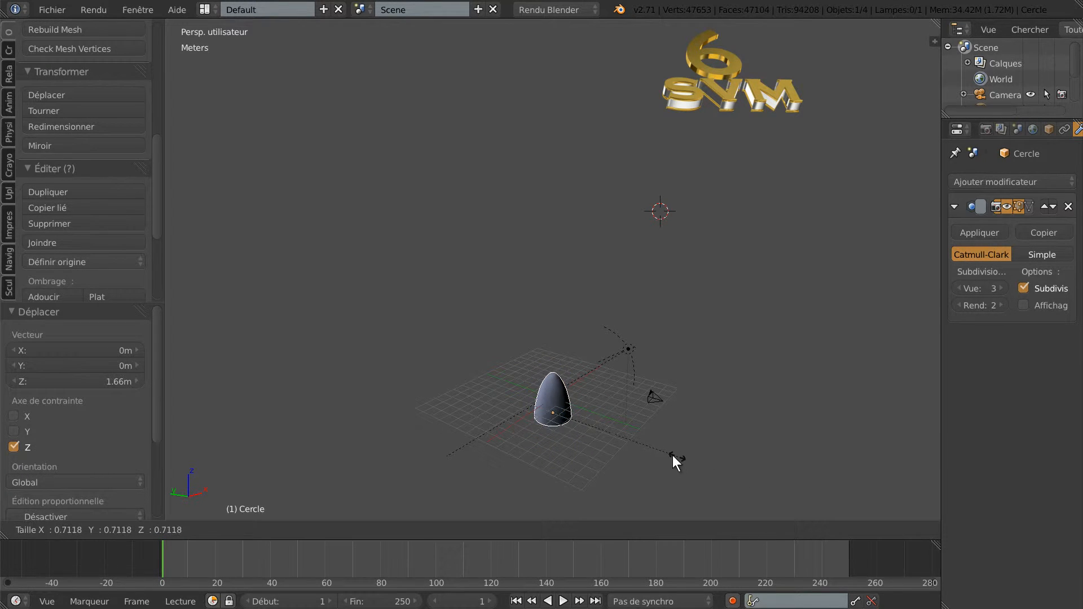
pyautogui.click(651, 450)
# Step: Reveal the hidden propeller blades around the cone and view the assembly in perspective
pyautogui.moveTo(651, 449); pyautogui.dragTo(695, 454, button='middle')
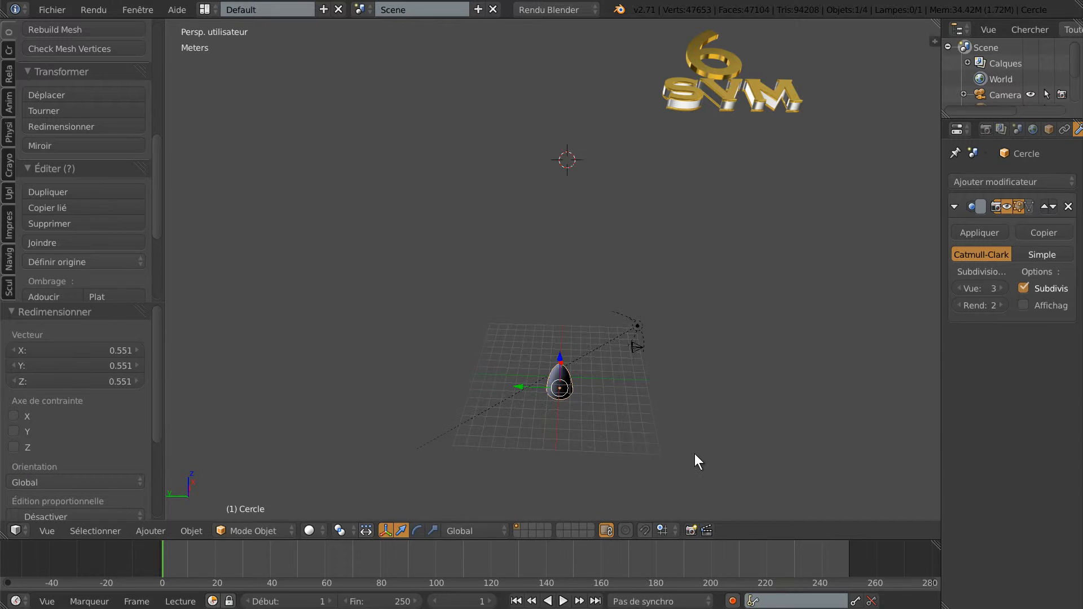
pyautogui.press('KP_7')
pyautogui.scroll(4, 693, 435)
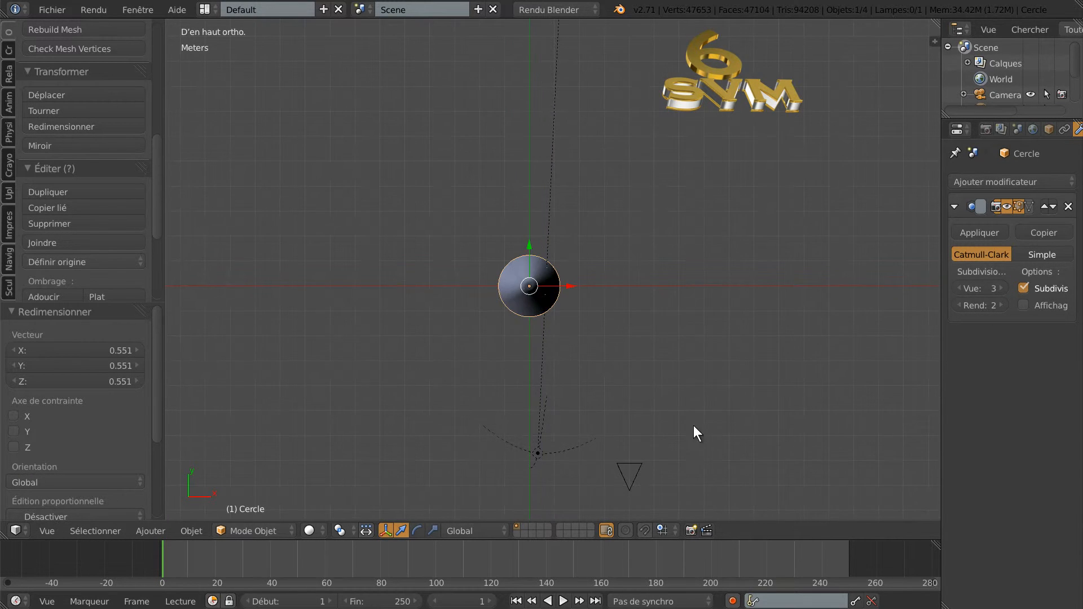
pyautogui.keyDown('shift'); pyautogui.moveTo(782, 430); pyautogui.dragTo(740, 418, button='middle'); pyautogui.keyUp('shift')
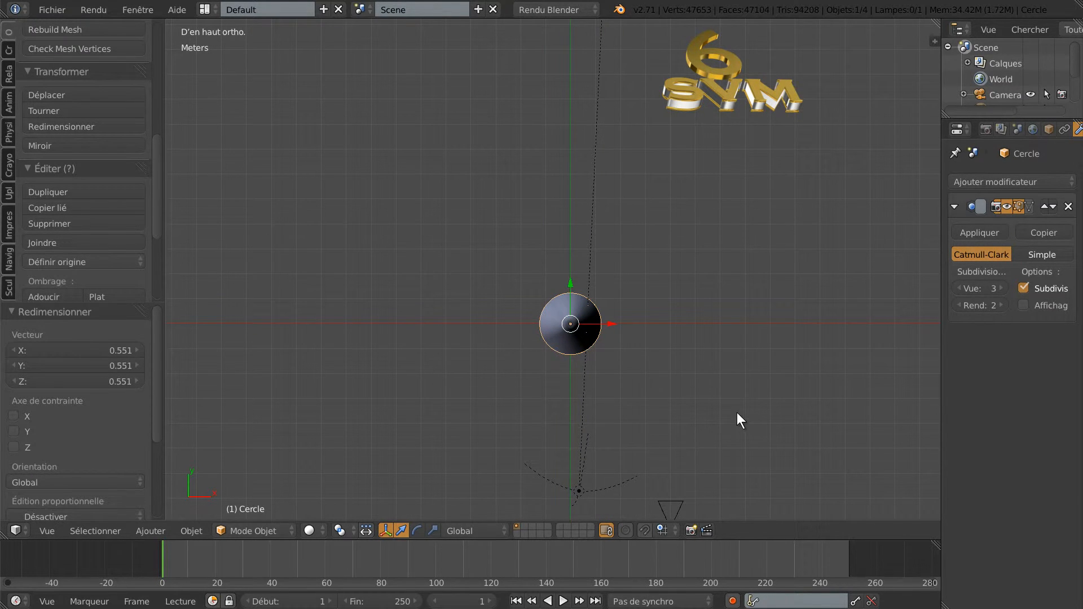
pyautogui.hotkey('alt', 'h')
pyautogui.moveTo(661, 446); pyautogui.dragTo(573, 317, button='middle')
pyautogui.scroll(3, 635, 335)
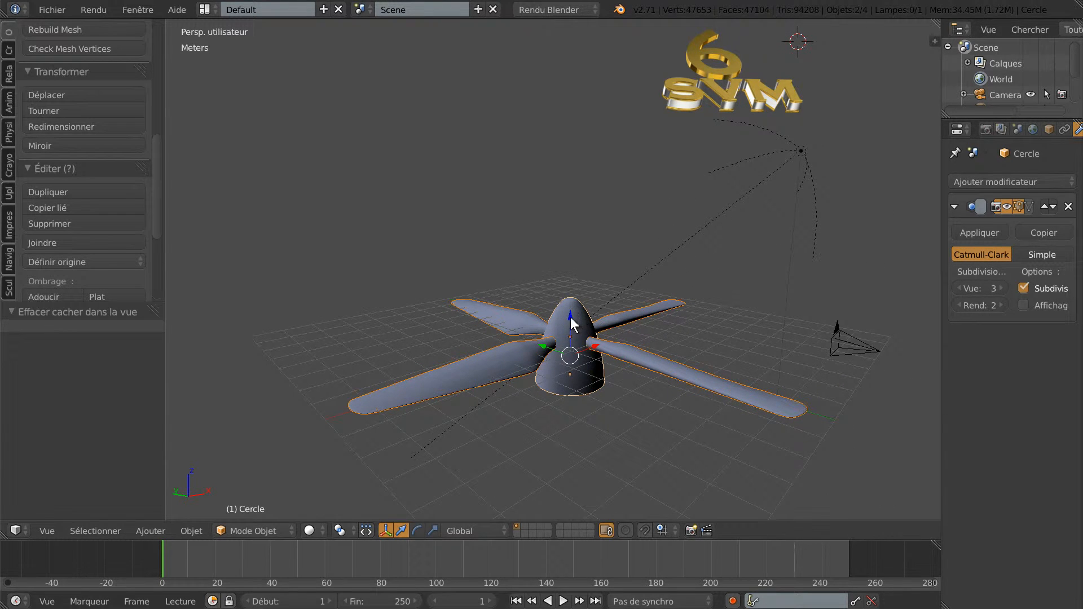
# Step: Move the selected blades and cone together 25.29 cm up along Z
pyautogui.press('g')
pyautogui.press('z')
pyautogui.click(570, 311)
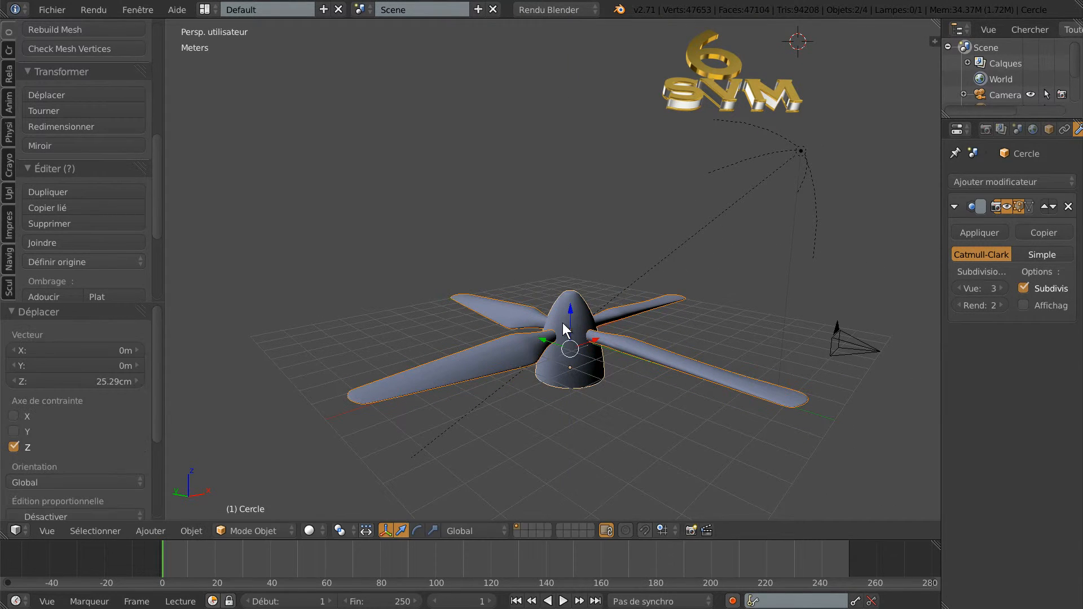
# Step: Move the nose cone 2.102 cm along Z and scale it to 0.794
pyautogui.rightClick(571, 311)
pyautogui.rightClick(568, 313)
pyautogui.press('g')
pyautogui.press('z')
pyautogui.click(569, 309)
pyautogui.moveTo(690, 347); pyautogui.dragTo(703, 360, button='middle')
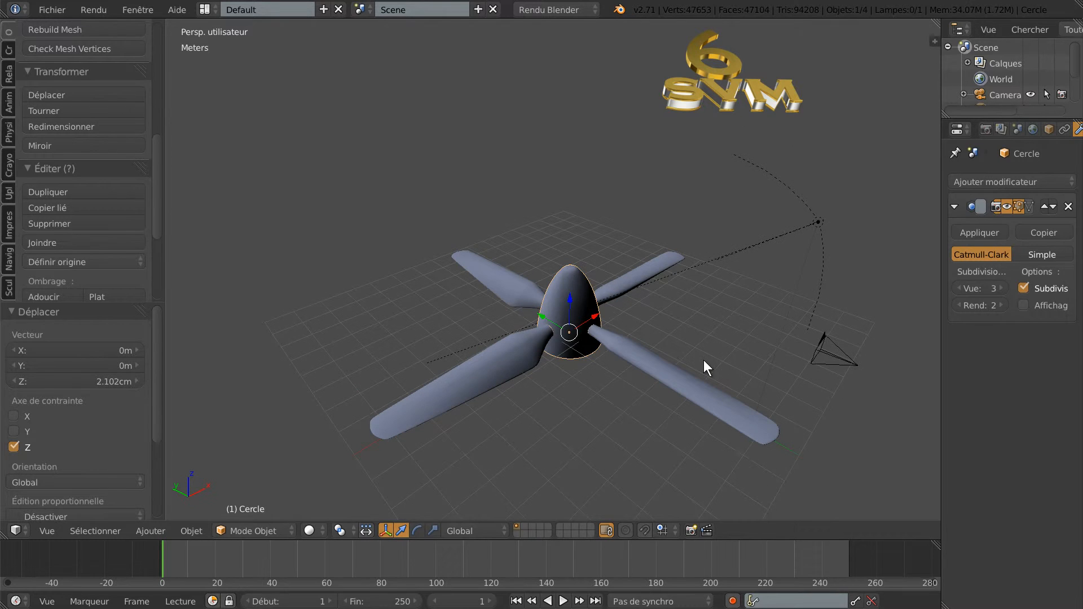
pyautogui.press('s')
pyautogui.click(615, 442)
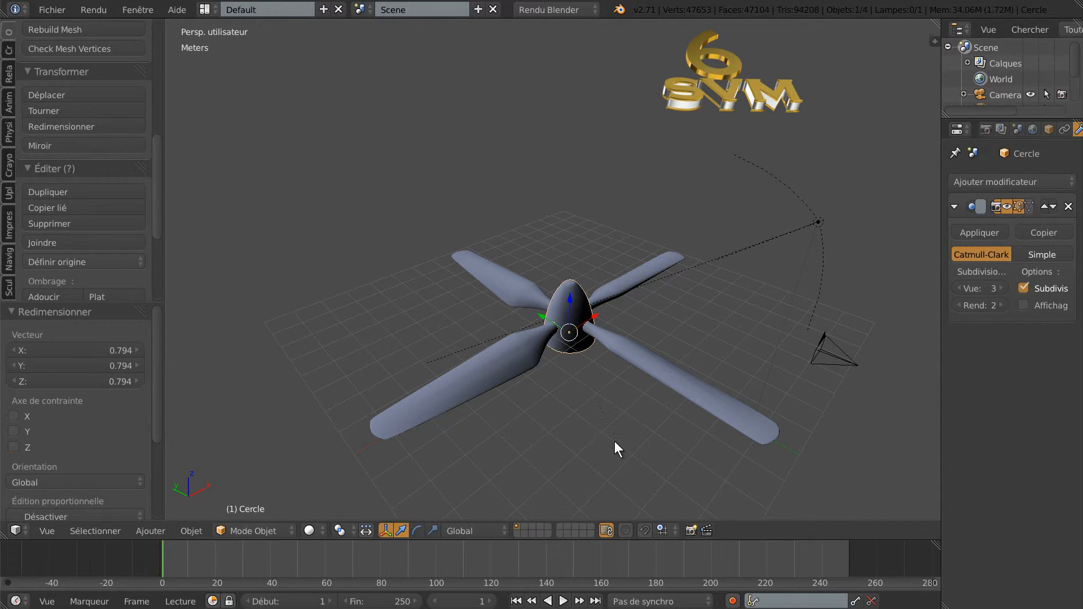
# Step: Show the model in wireframe from the top and set the cone's viewport subdivisions to 0
pyautogui.moveTo(709, 388); pyautogui.dragTo(670, 437, button='middle')
pyautogui.press('KP_1')
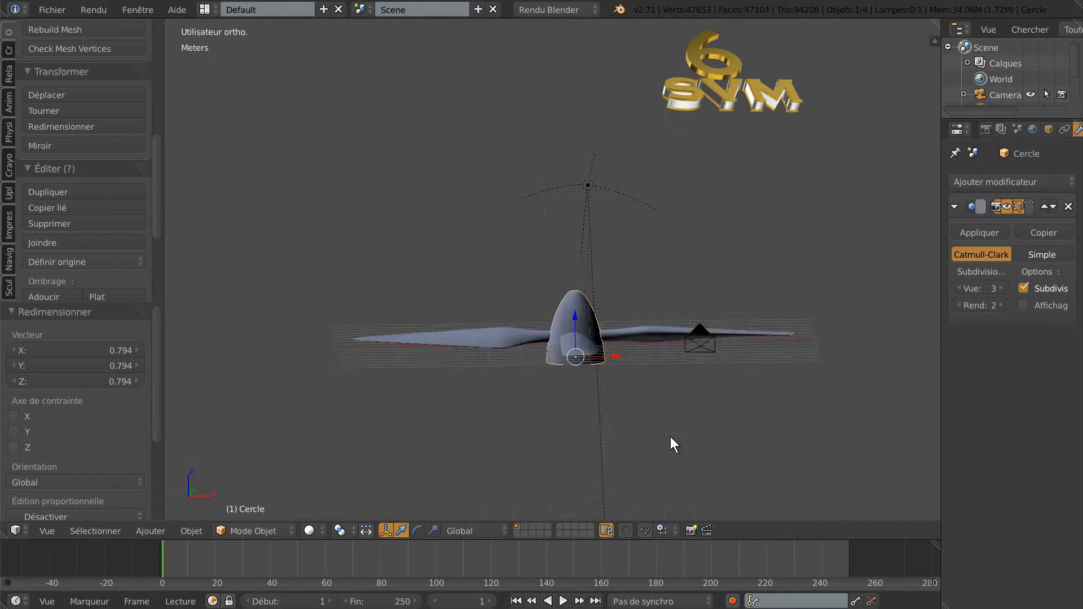
pyautogui.press('KP_0')
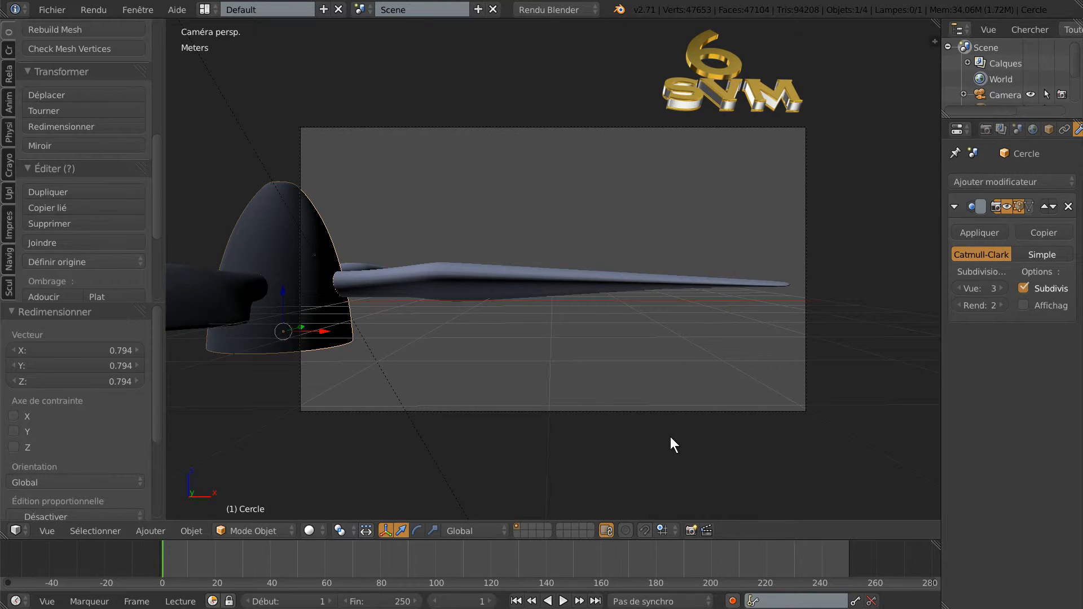
pyautogui.press('KP_1')
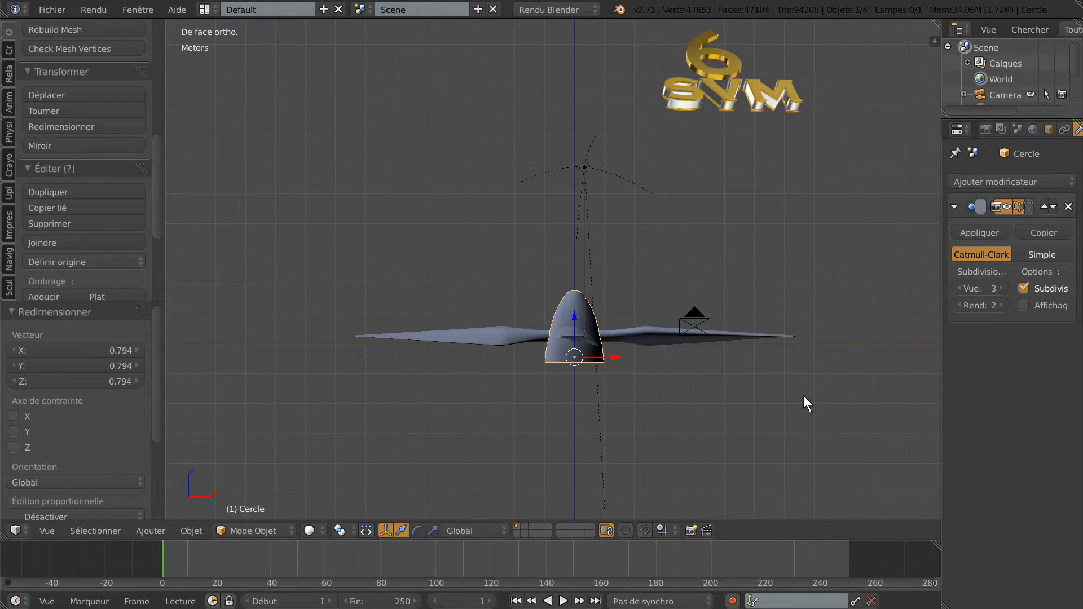
pyautogui.moveTo(804, 395); pyautogui.dragTo(802, 422, button='middle')
pyautogui.press('KP_7')
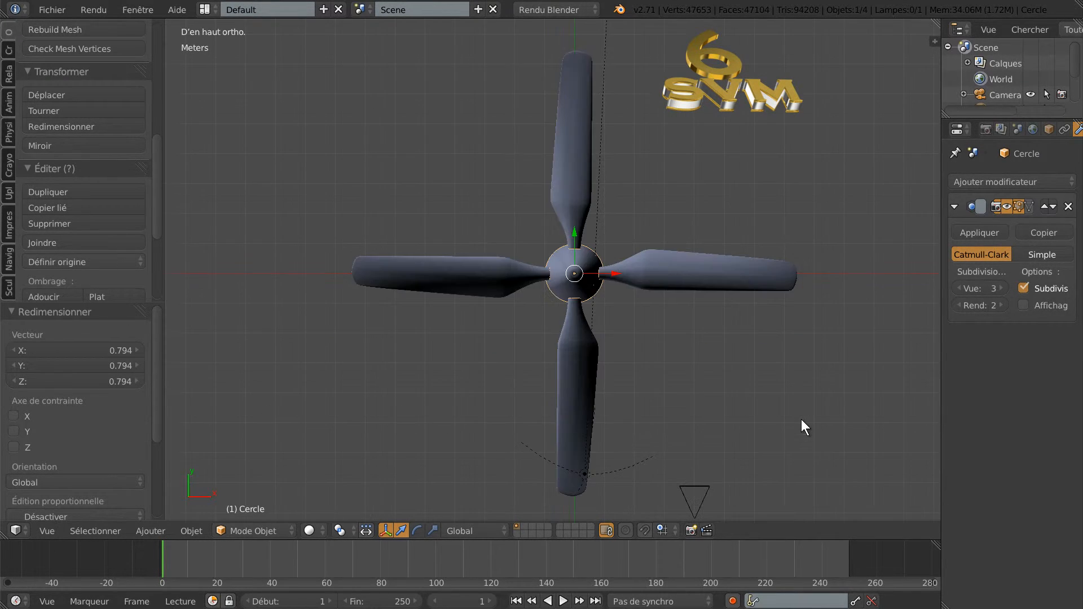
pyautogui.scroll(2, 797, 419)
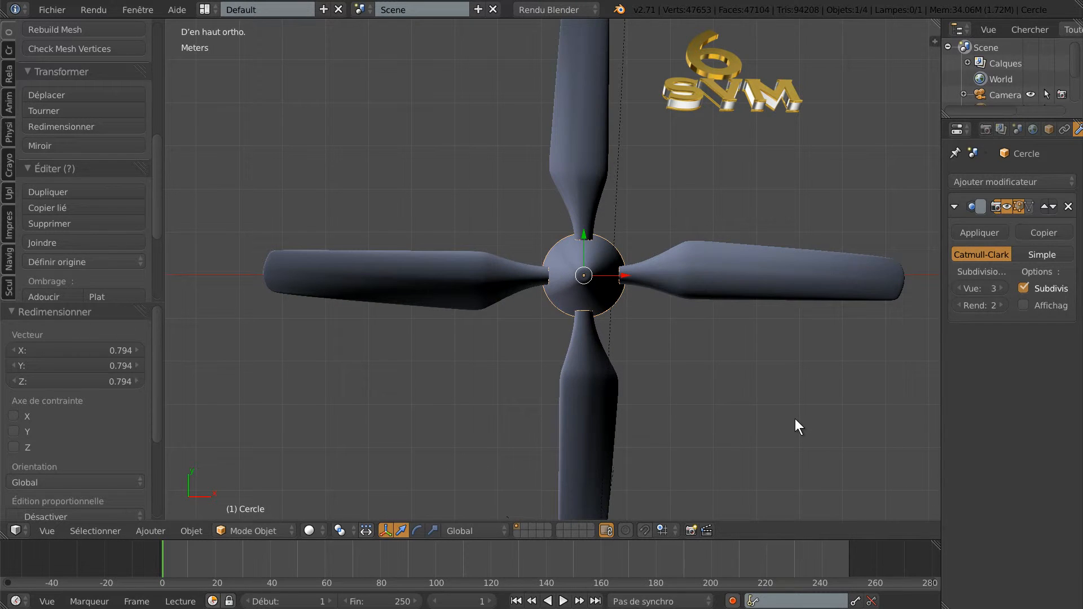
pyautogui.press('z')
pyautogui.click(957, 288)
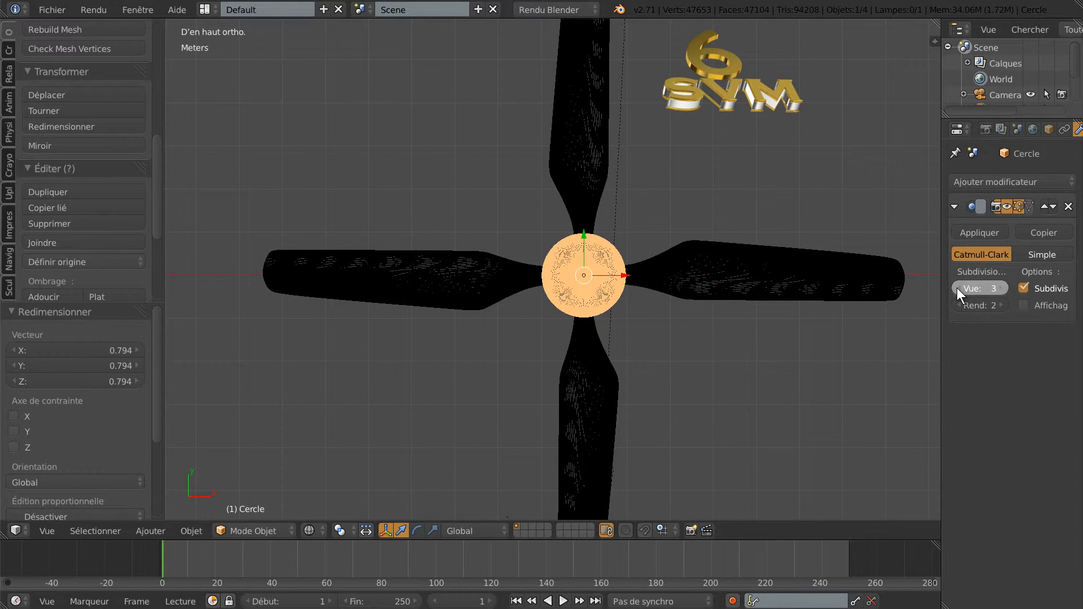
pyautogui.click(957, 288)
pyautogui.click(956, 288)
# Step: Set the blades' viewport subdivisions to 0 and widen the properties area to show the modifier settings
pyautogui.rightClick(760, 279)
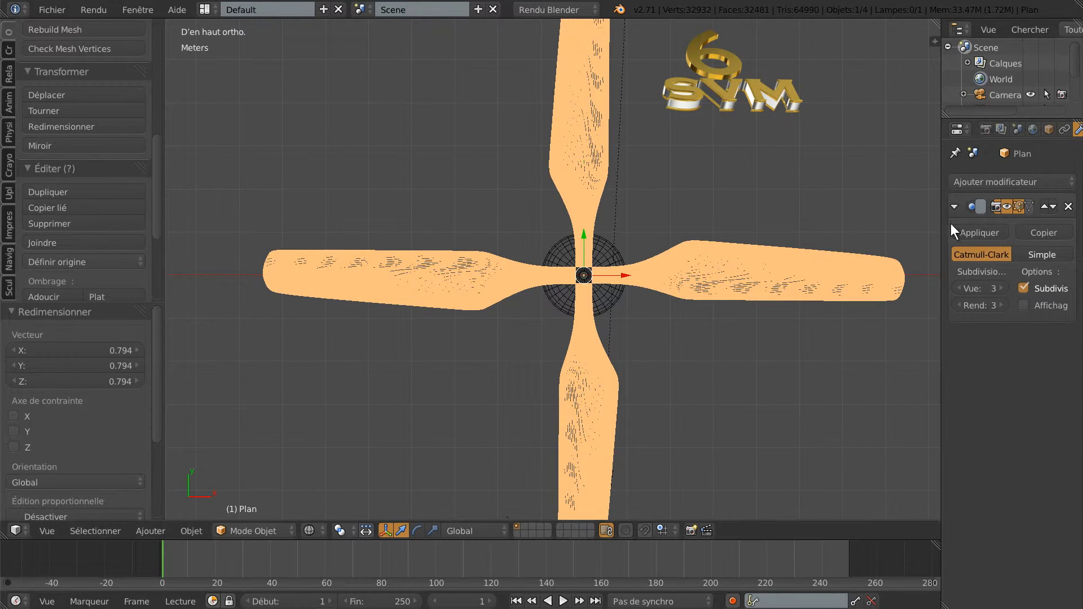
pyautogui.click(957, 288)
pyautogui.click(957, 288)
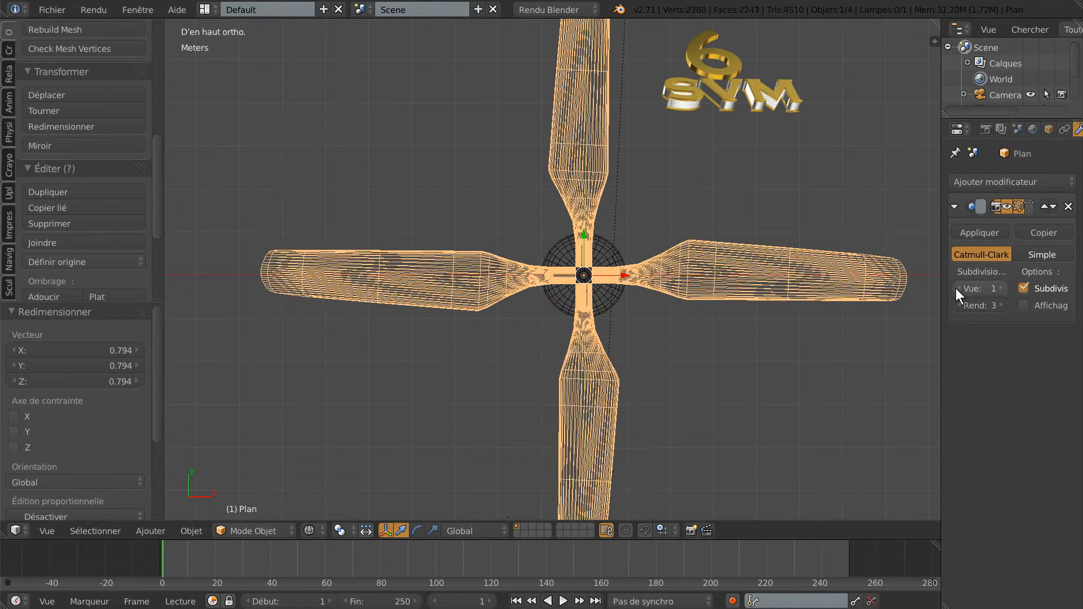
pyautogui.click(957, 289)
pyautogui.moveTo(940, 325); pyautogui.dragTo(903, 366)
pyautogui.scroll(1, 665, 395)
pyautogui.keyDown('shift'); pyautogui.moveTo(690, 390); pyautogui.dragTo(668, 397, button='middle'); pyautogui.keyUp('shift')
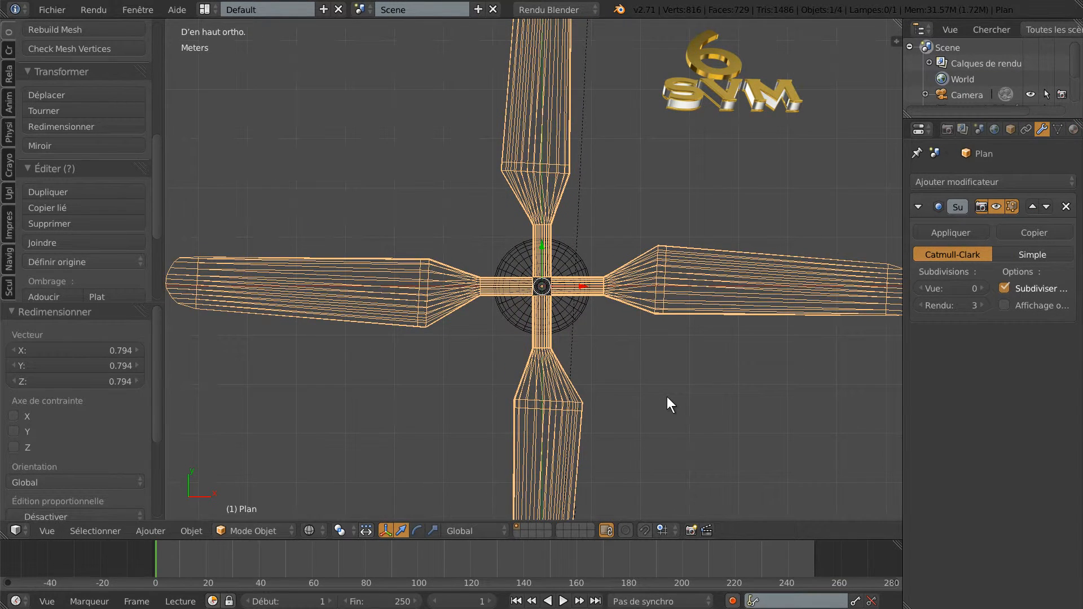
# Step: Scale the nose cone by 1.113 so it covers more of the blade roots
pyautogui.scroll(3, 607, 377)
pyautogui.rightClick(599, 334)
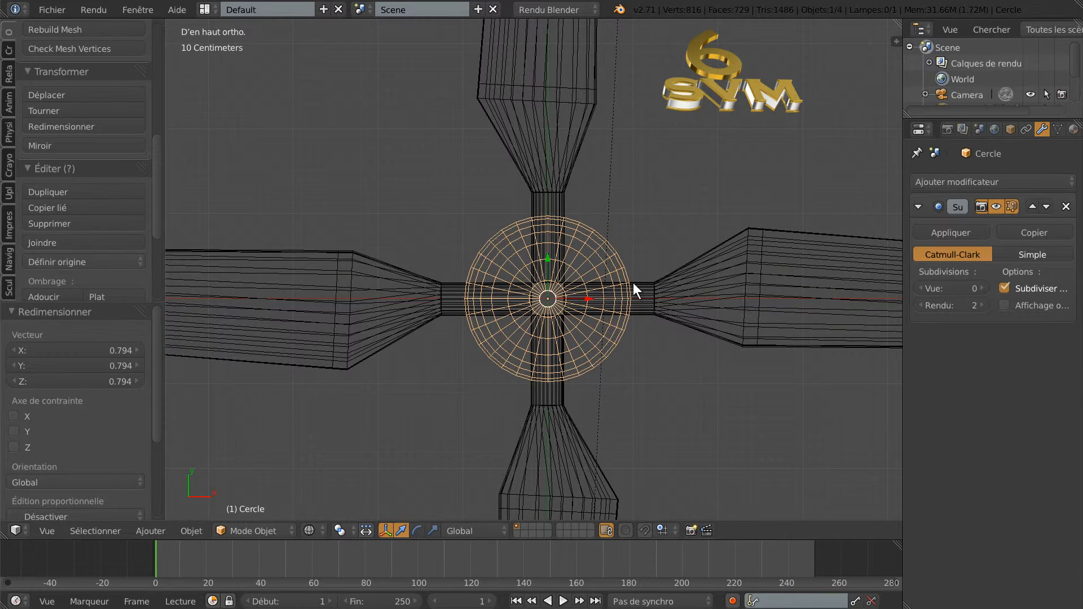
pyautogui.press('s')
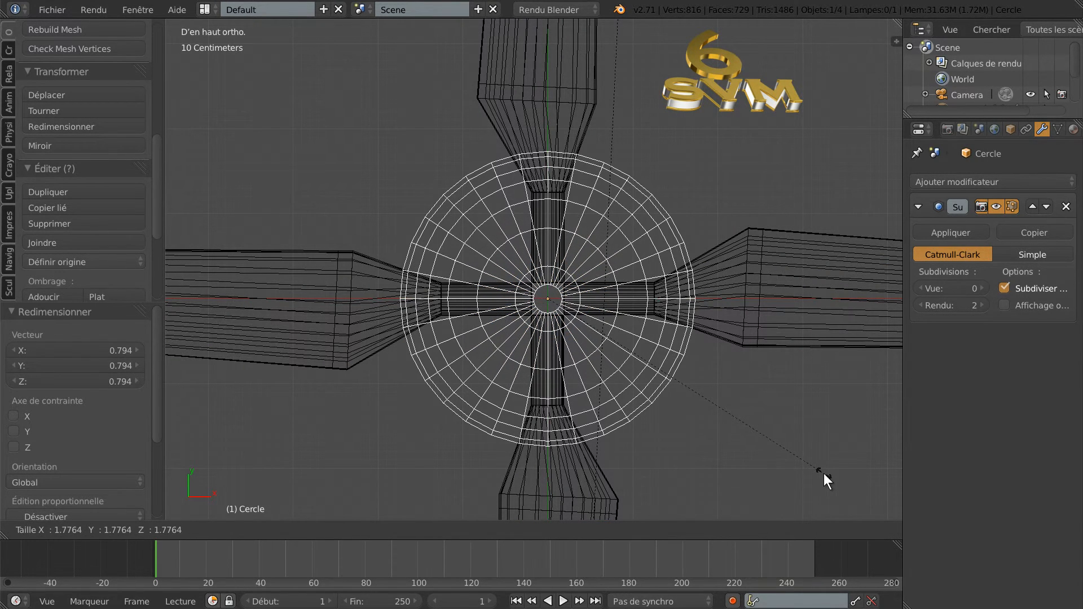
pyautogui.click(721, 408)
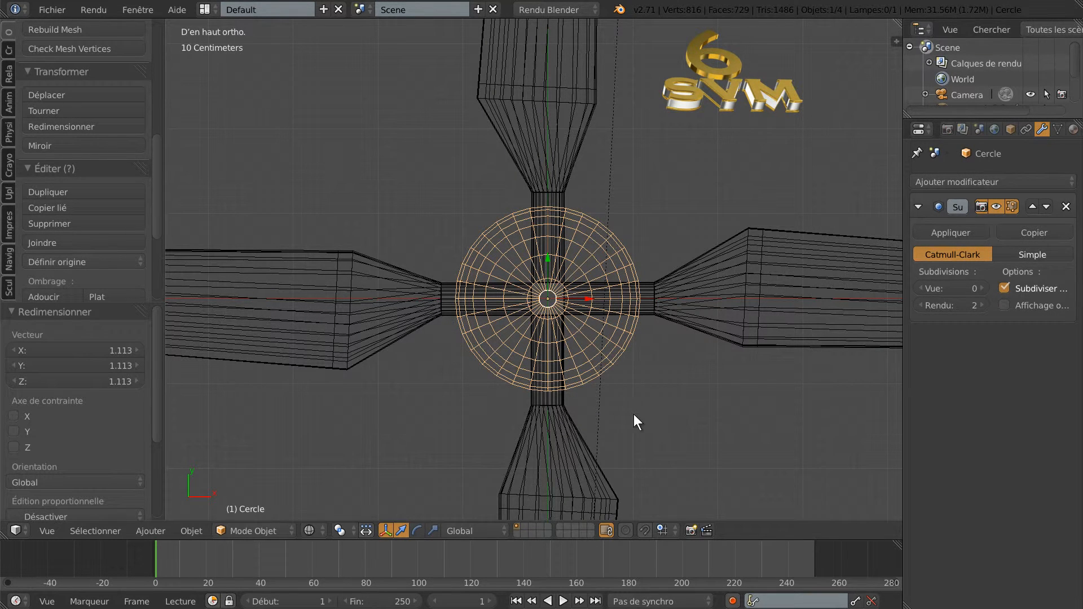
pyautogui.scroll(-1, 643, 412)
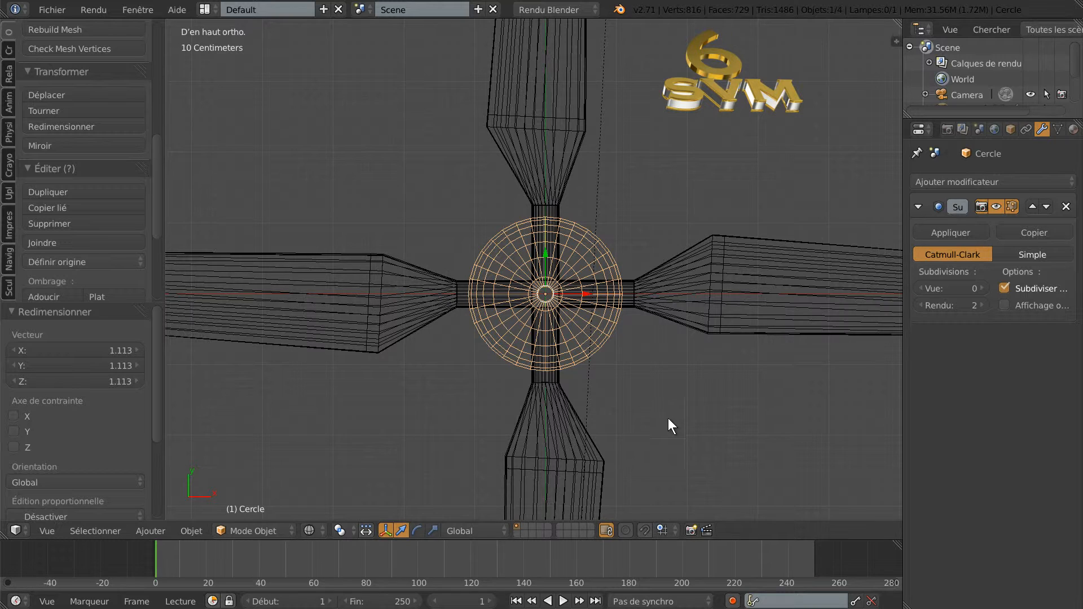
# Step: Return to solid shading and move the nose cone 16.097 cm up along Z
pyautogui.press('z')
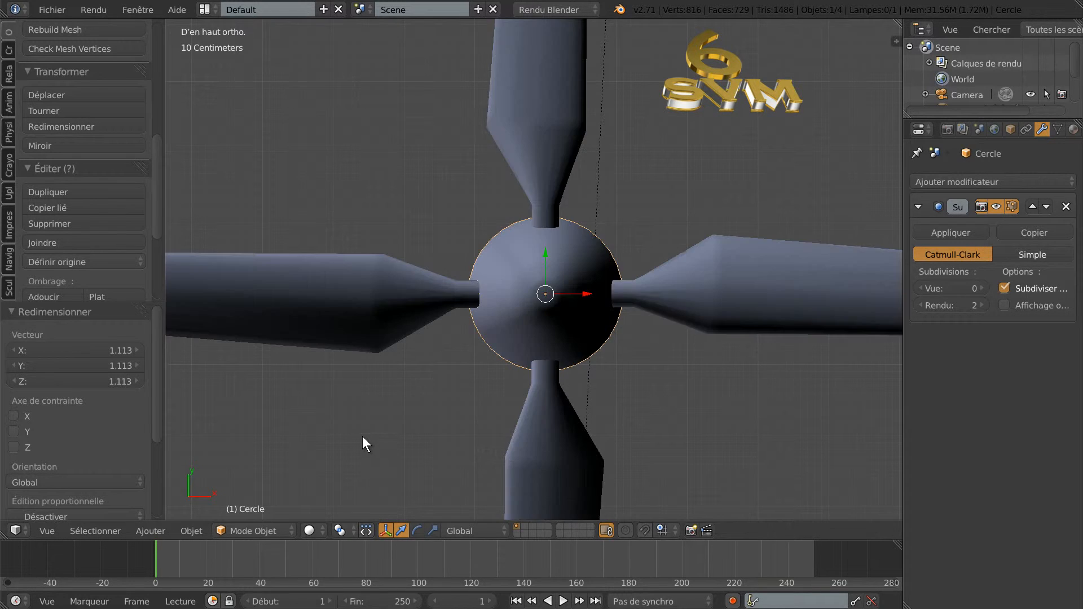
pyautogui.moveTo(364, 441)
pyautogui.mouseDown(button='middle')
pyautogui.moveTo(411, 378)
pyautogui.moveTo(403, 325)
pyautogui.moveTo(419, 350)
pyautogui.moveTo(468, 373)
pyautogui.mouseUp(button='middle')
pyautogui.moveTo(546, 351); pyautogui.dragTo(546, 344)
pyautogui.moveTo(653, 290); pyautogui.dragTo(551, 418, button='middle')
pyautogui.scroll(2, 556, 380)
pyautogui.scroll(-2, 561, 389)
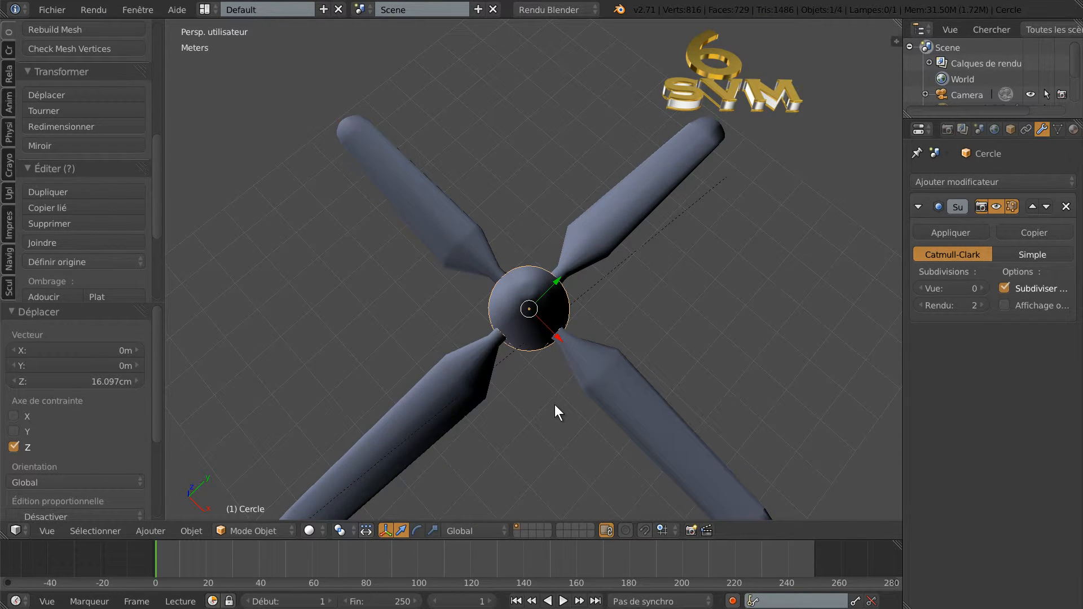
# Step: Select the blades in top view, enter Edit Mode and clear the mesh selection
pyautogui.press('KP_7')
pyautogui.scroll(-3, 565, 402)
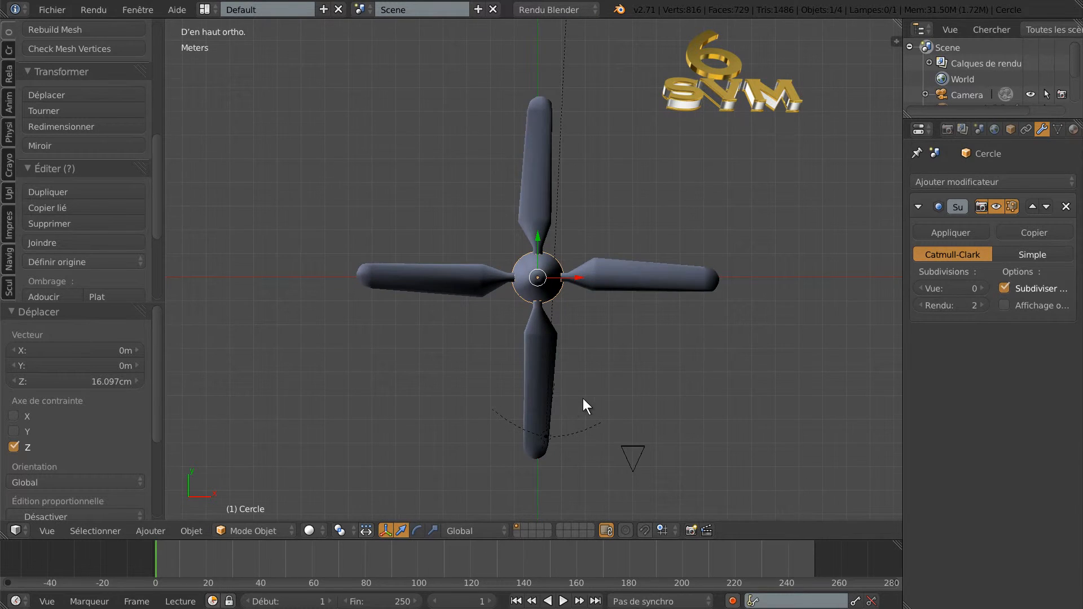
pyautogui.rightClick(530, 404)
pyautogui.press('a')
pyautogui.press('a')
pyautogui.rightClick(518, 382)
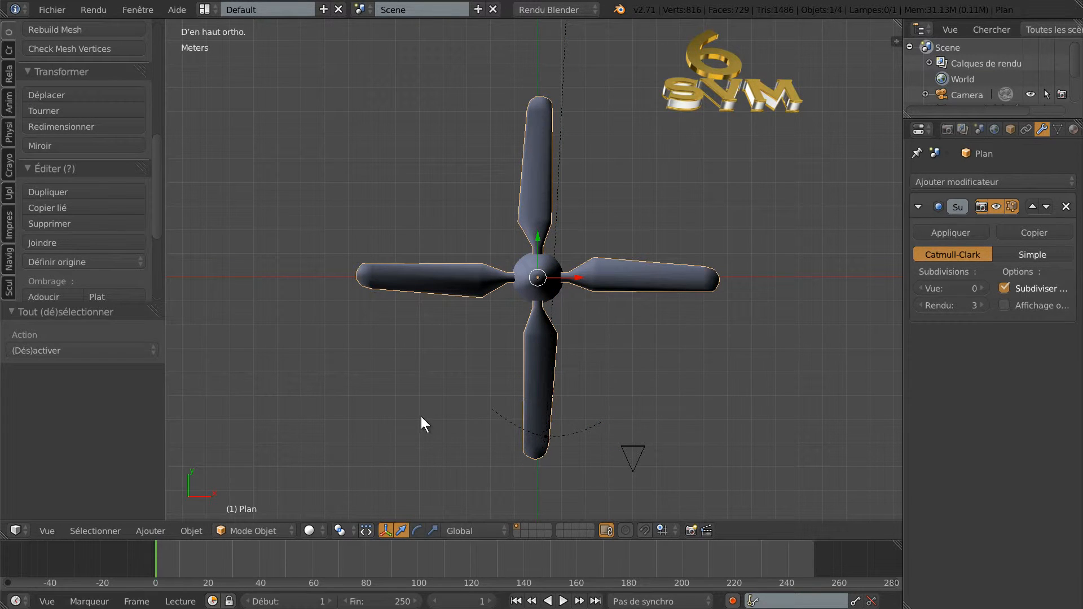
pyautogui.press('Tab')
pyautogui.scroll(1, 572, 421)
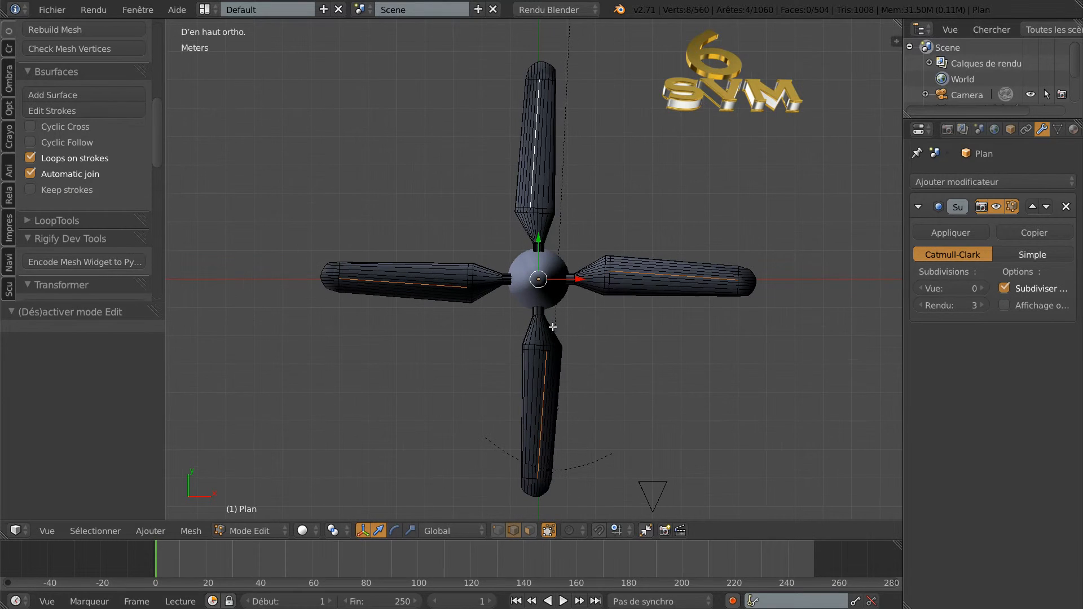
pyautogui.scroll(-3, 709, 387)
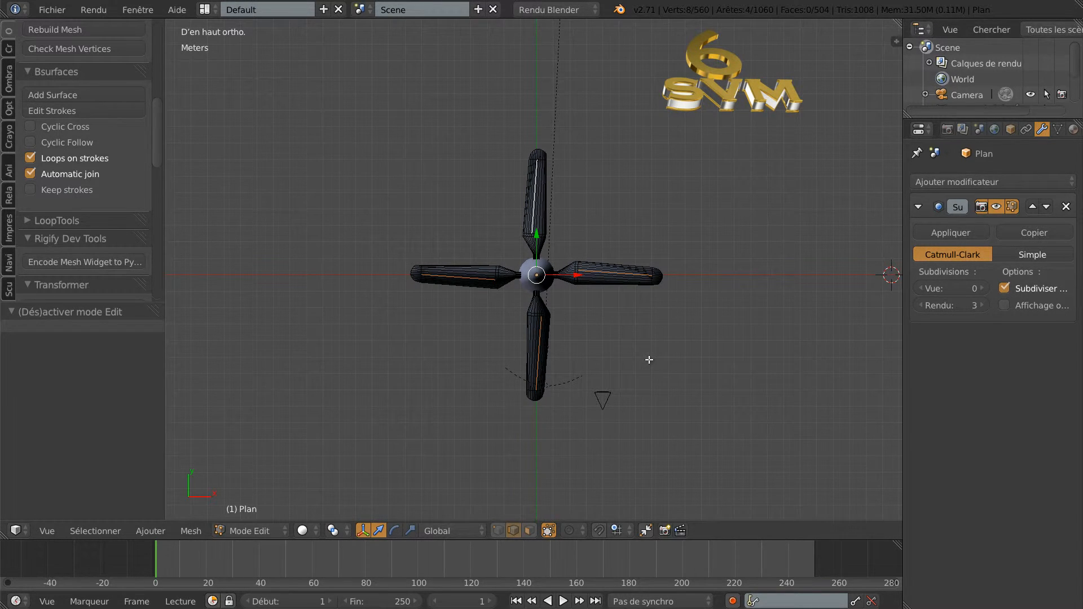
pyautogui.press('a')
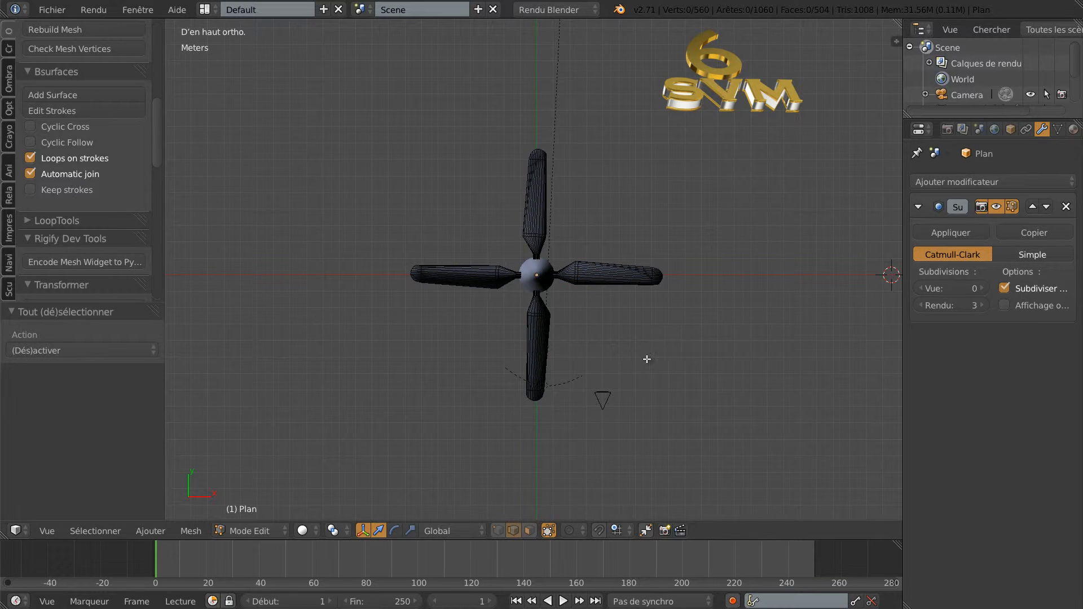
# Step: Circle-select the vertices of all four blade tips in vertex mode with wireframe display
pyautogui.click(497, 530)
pyautogui.scroll(3, 731, 364)
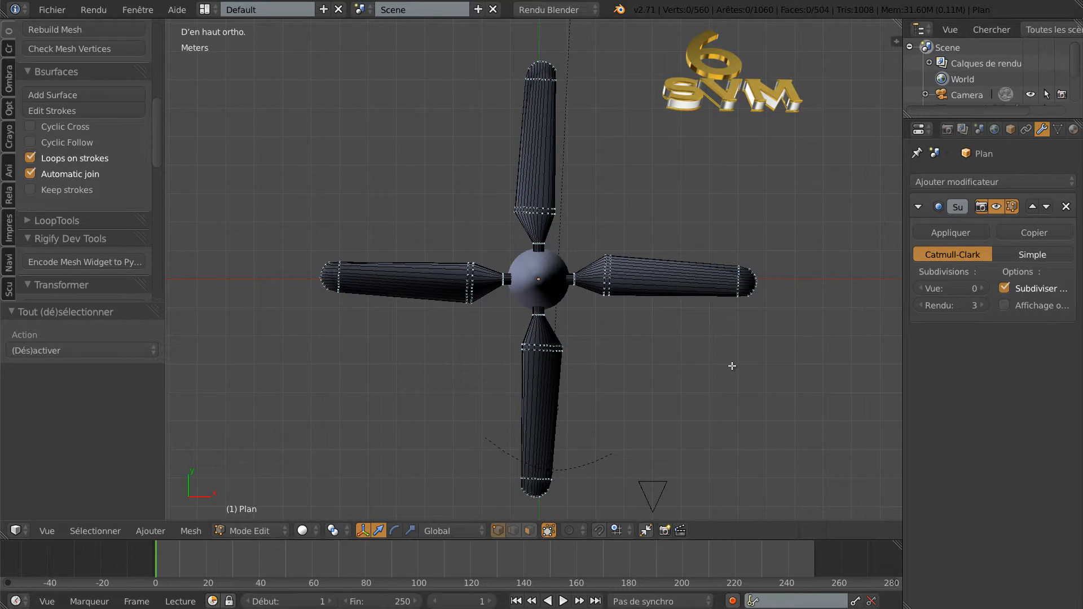
pyautogui.press('z')
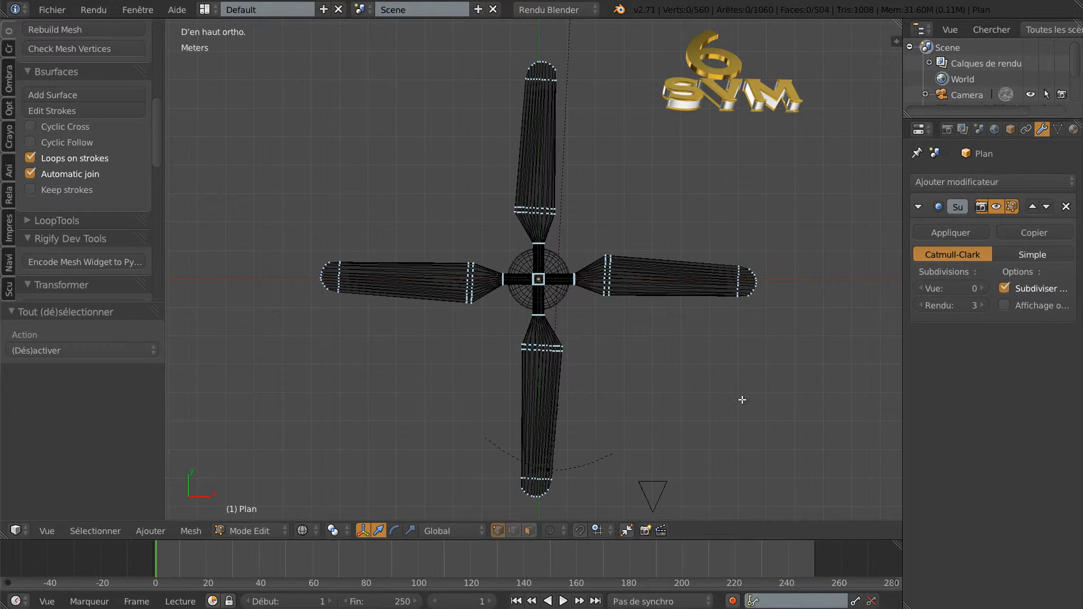
pyautogui.press('c')
pyautogui.moveTo(755, 301)
pyautogui.mouseDown()
pyautogui.moveTo(745, 276)
pyautogui.moveTo(744, 285)
pyautogui.mouseUp()
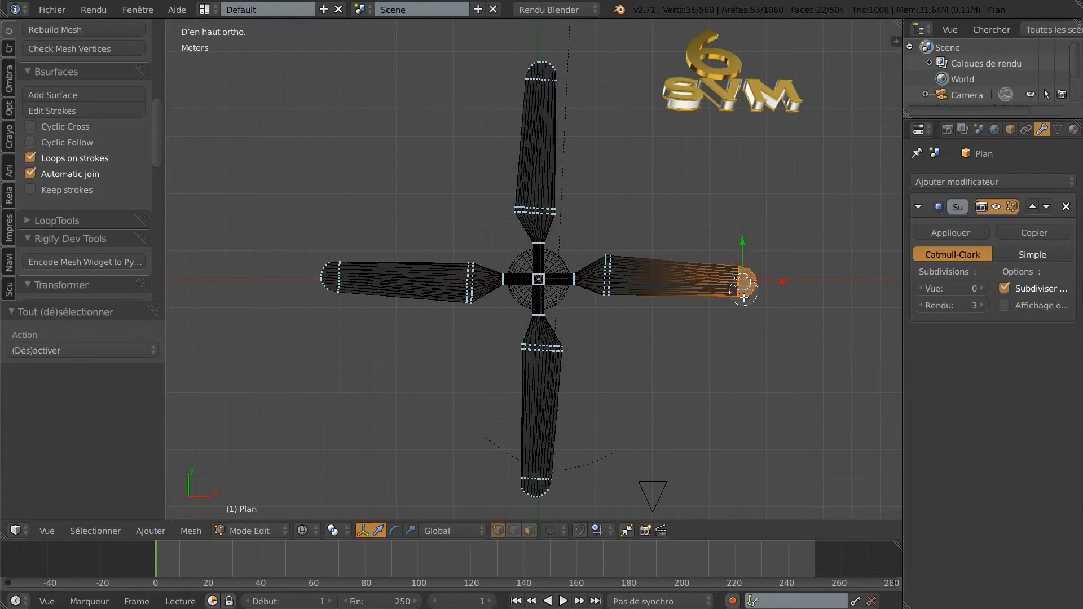
pyautogui.moveTo(530, 456); pyautogui.dragTo(532, 484)
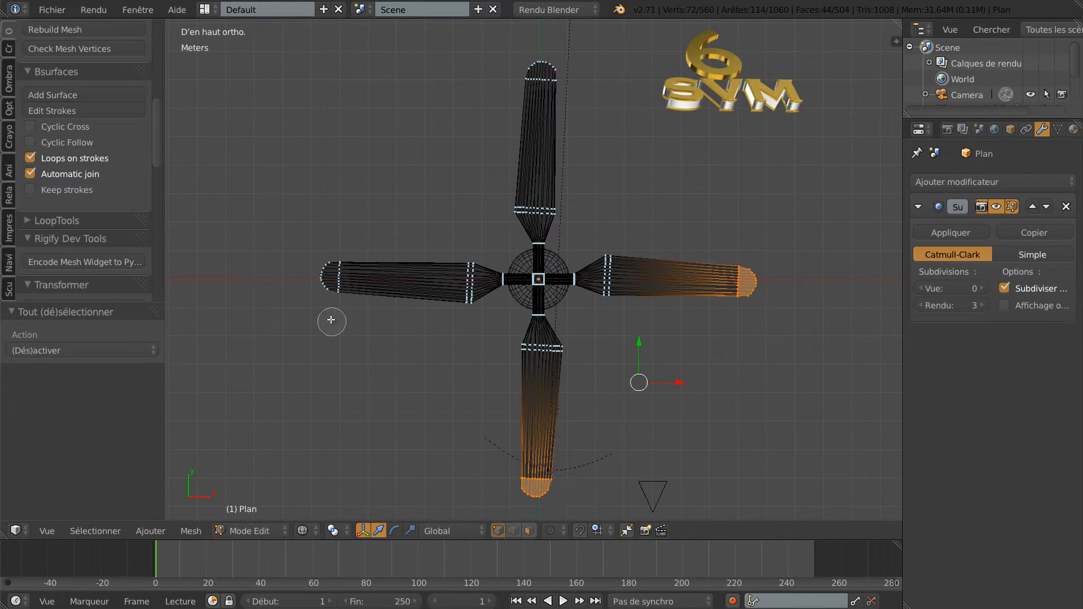
pyautogui.moveTo(329, 318); pyautogui.dragTo(327, 278)
pyautogui.moveTo(511, 67)
pyautogui.mouseDown()
pyautogui.moveTo(593, 72)
pyautogui.moveTo(521, 71)
pyautogui.mouseUp()
pyautogui.press('Escape')
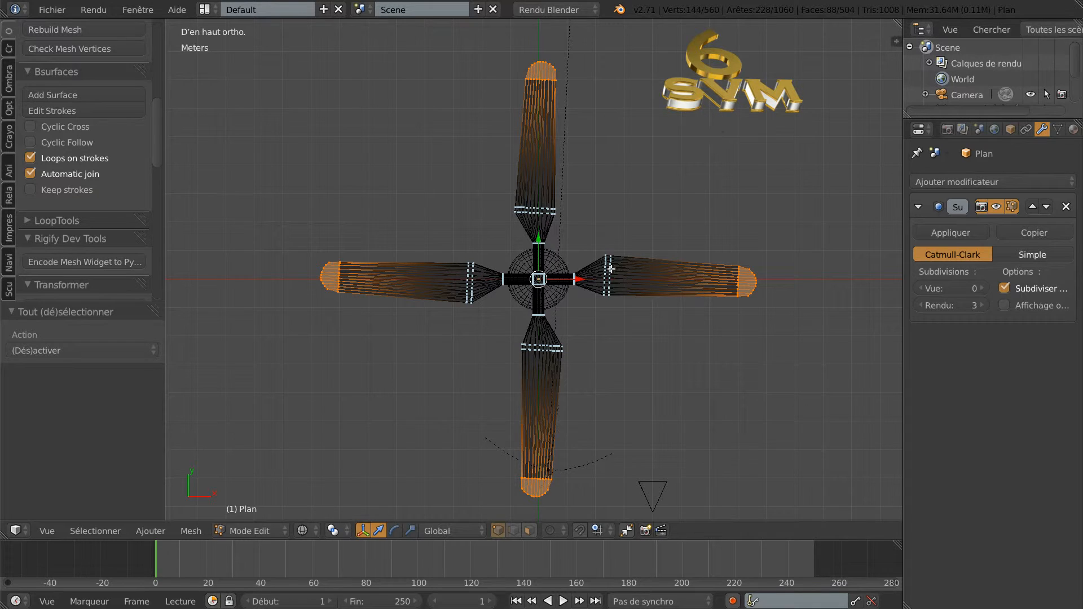
# Step: Scale the selected tips by 1.269 from their common centre to lengthen the blades, and return to Object Mode in solid shading
pyautogui.click(327, 531)
pyautogui.click(340, 459)
pyautogui.click(761, 366)
pyautogui.press('s')
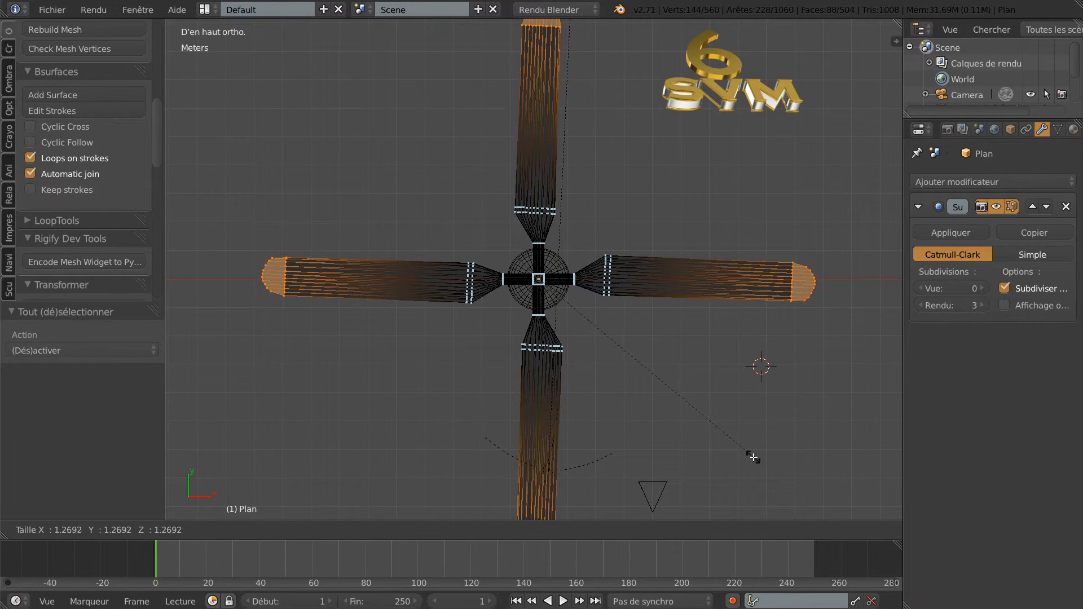
pyautogui.click(752, 455)
pyautogui.moveTo(591, 477); pyautogui.dragTo(506, 358, button='middle')
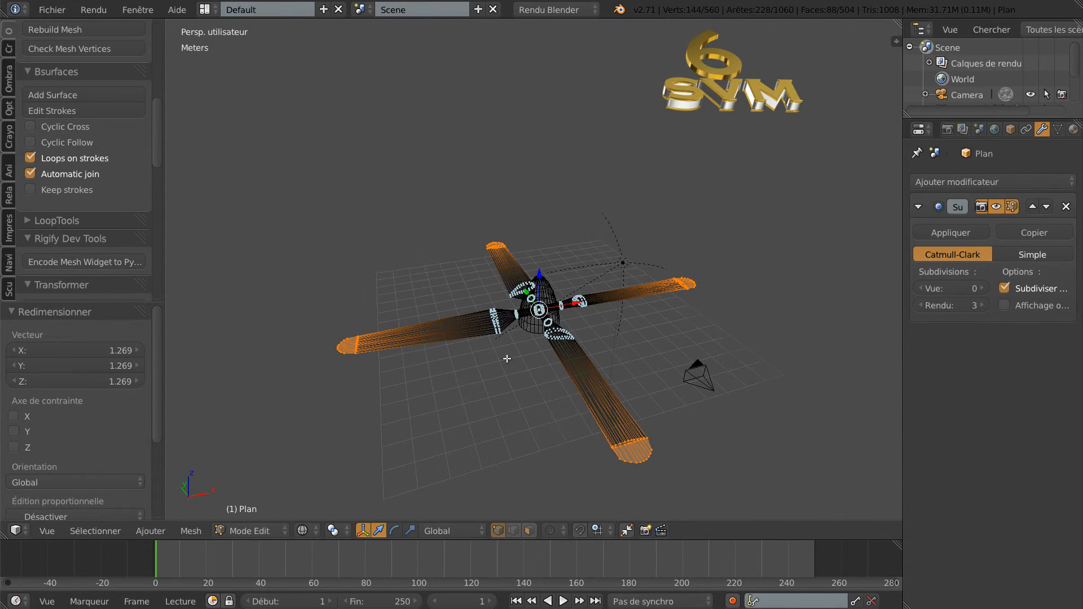
pyautogui.press('z')
pyautogui.moveTo(506, 406)
pyautogui.mouseDown(button='middle')
pyautogui.moveTo(522, 408)
pyautogui.moveTo(558, 368)
pyautogui.moveTo(524, 452)
pyautogui.moveTo(644, 338)
pyautogui.moveTo(580, 291)
pyautogui.moveTo(566, 235)
pyautogui.moveTo(659, 299)
pyautogui.mouseUp(button='middle')
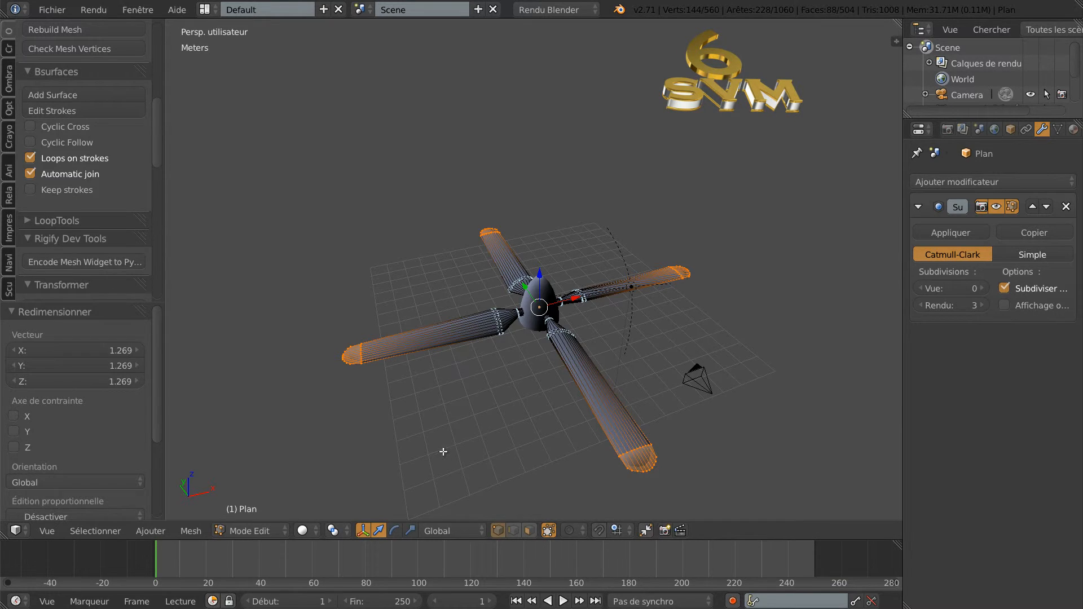
pyautogui.press('Tab')
pyautogui.moveTo(469, 436); pyautogui.dragTo(621, 457, button='middle')
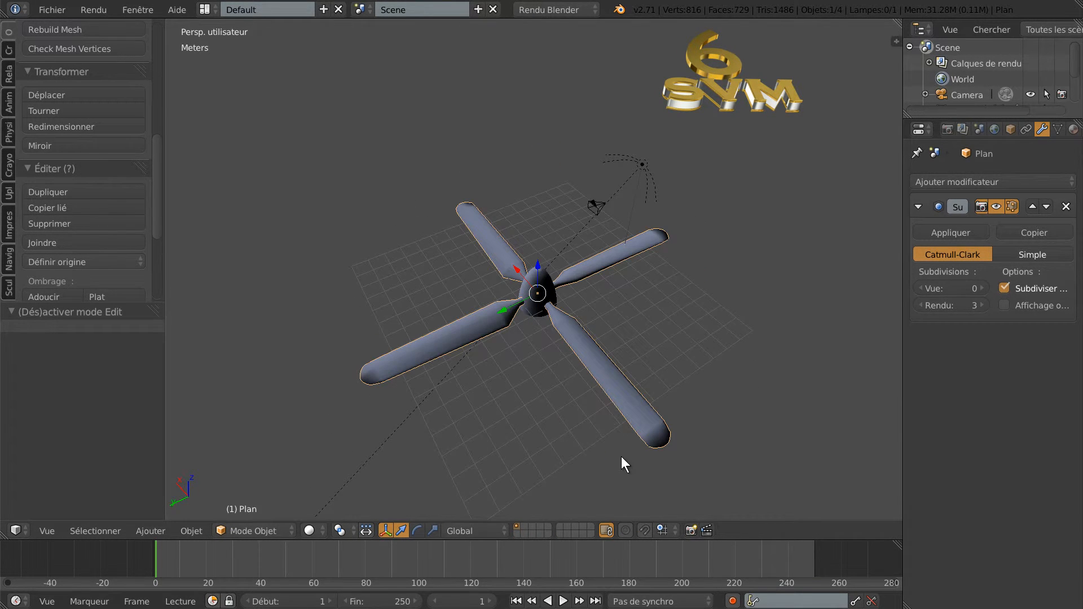
# Step: Set the viewport subdivisions to 3 on both the blades and the nose cone
pyautogui.click(984, 288)
pyautogui.click(984, 288)
pyautogui.click(984, 287)
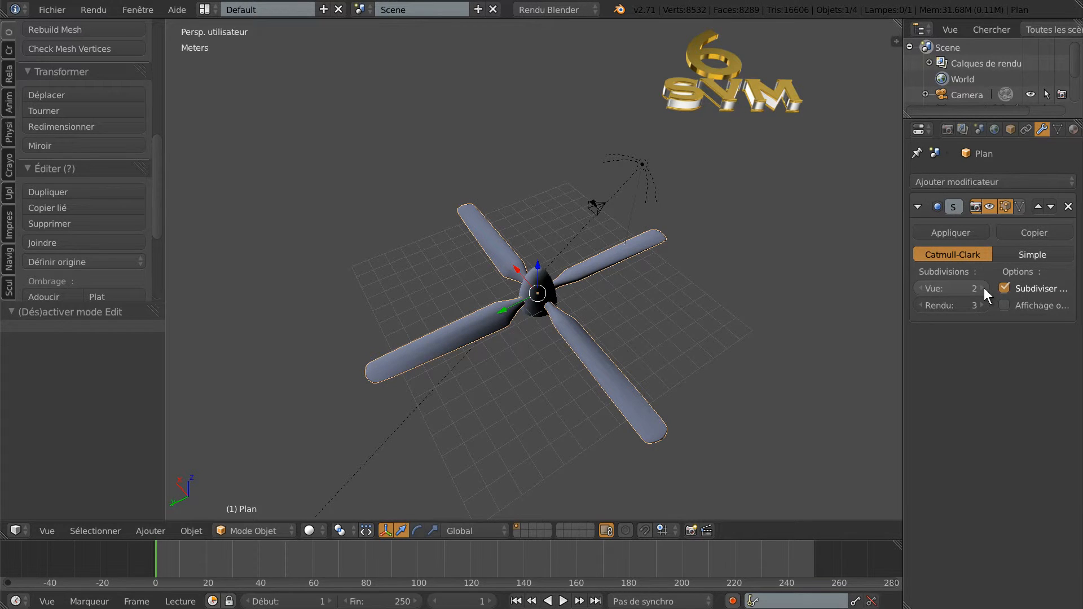
pyautogui.rightClick(544, 286)
pyautogui.click(984, 288)
pyautogui.click(984, 288)
pyautogui.click(984, 287)
# Step: Select the blades and widen the properties area so the full Subsurf modifier settings show
pyautogui.moveTo(699, 350); pyautogui.dragTo(604, 345, button='middle')
pyautogui.scroll(3, 545, 305)
pyautogui.scroll(-2, 543, 417)
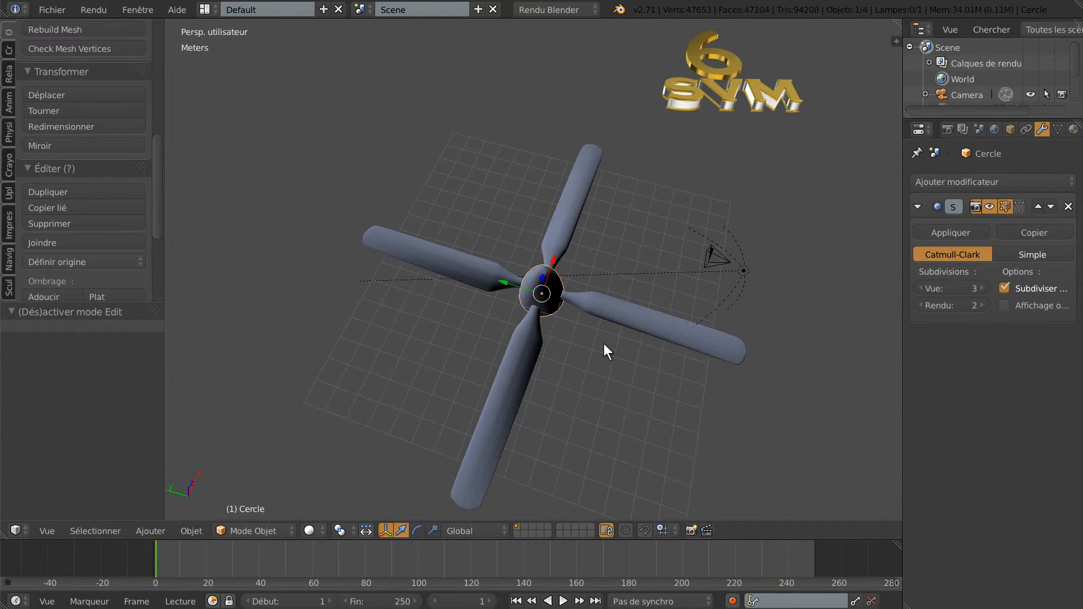
pyautogui.moveTo(598, 411); pyautogui.dragTo(573, 367, button='middle')
pyautogui.scroll(-5, 607, 401)
pyautogui.scroll(4, 601, 395)
pyautogui.rightClick(508, 348)
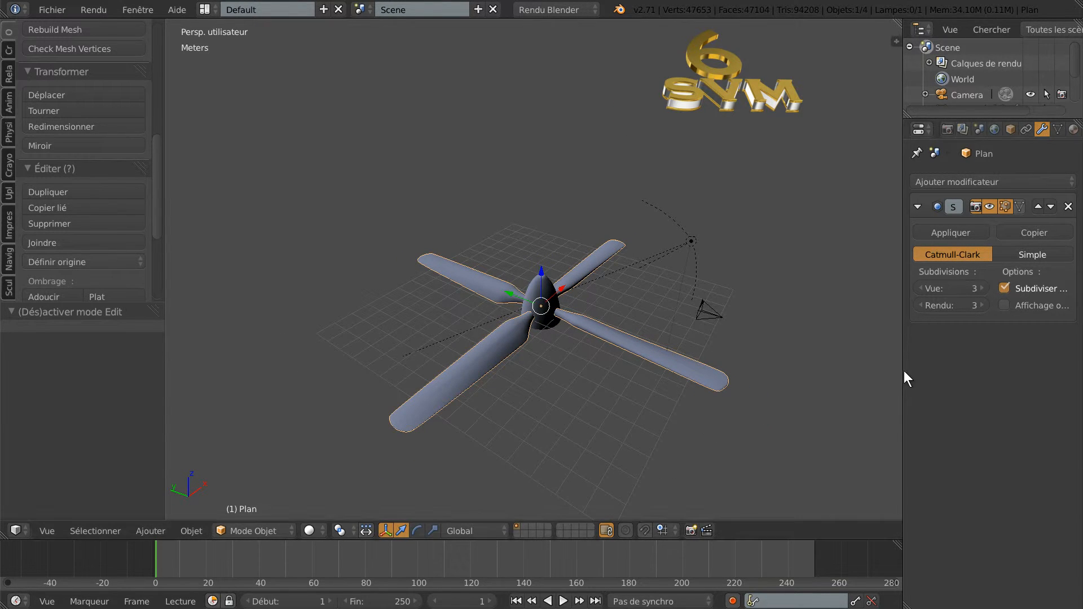
pyautogui.moveTo(900, 371); pyautogui.dragTo(776, 376)
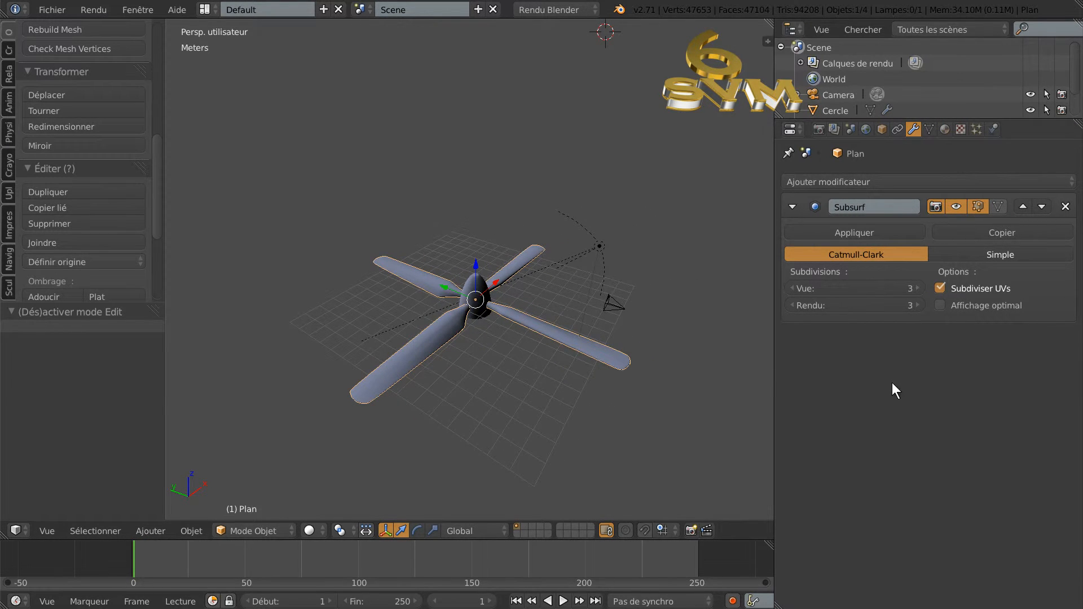
# Step: Give the blades a new material and make it shadeless (Sans ombrage)
pyautogui.click(944, 130)
pyautogui.click(914, 233)
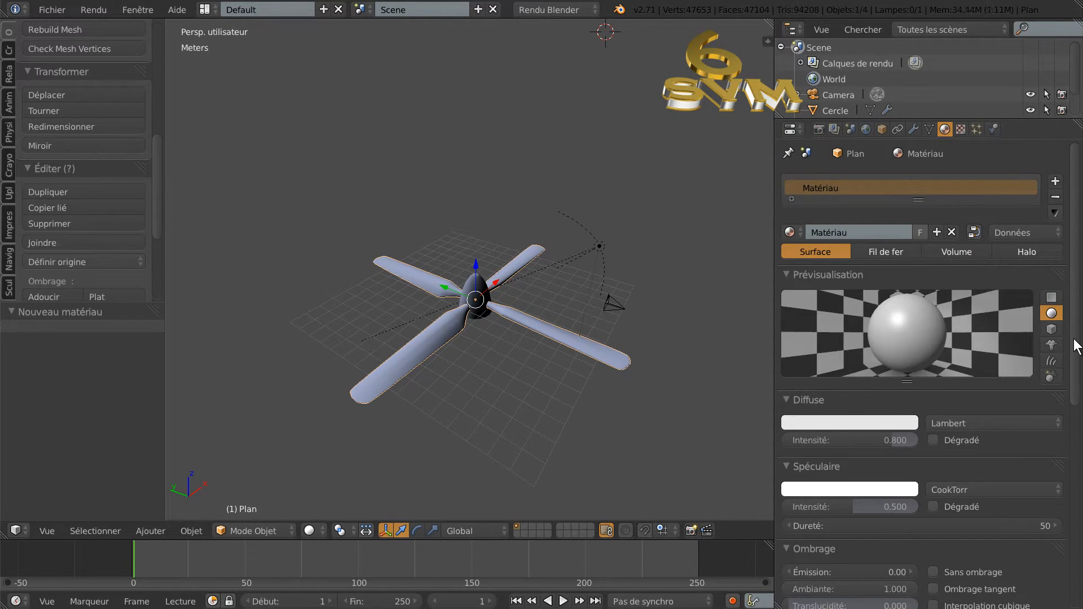
pyautogui.scroll(-6, 1078, 346)
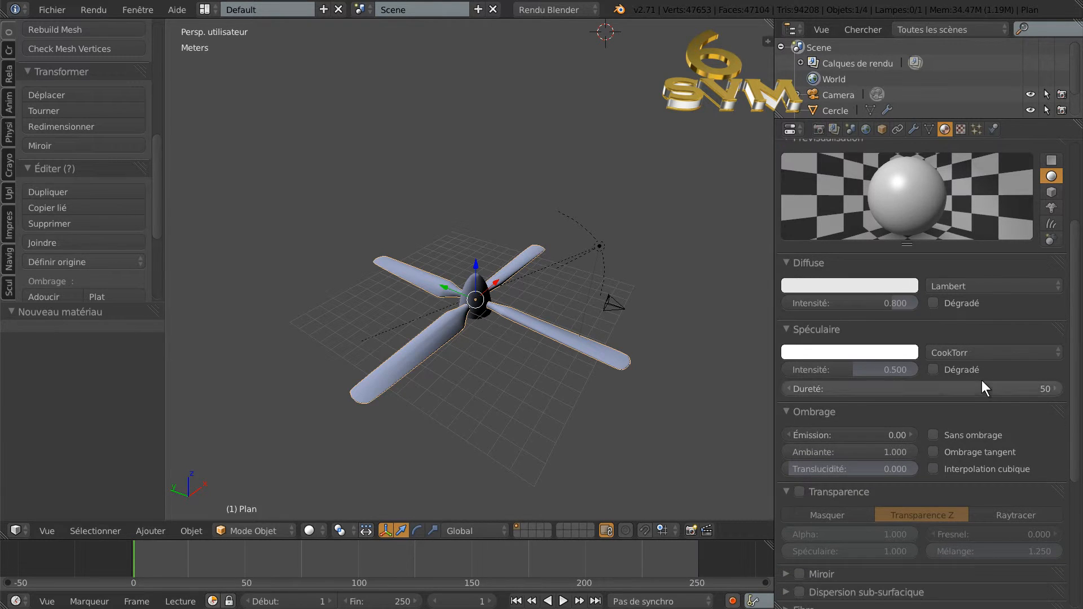
pyautogui.click(933, 435)
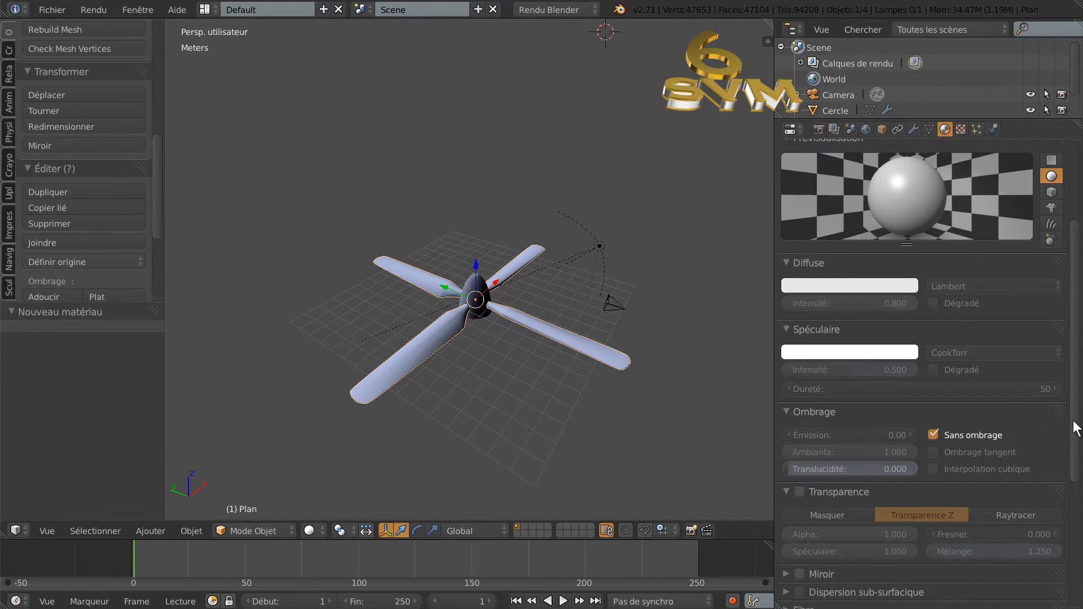
pyautogui.scroll(3, 1080, 361)
pyautogui.scroll(1, 963, 193)
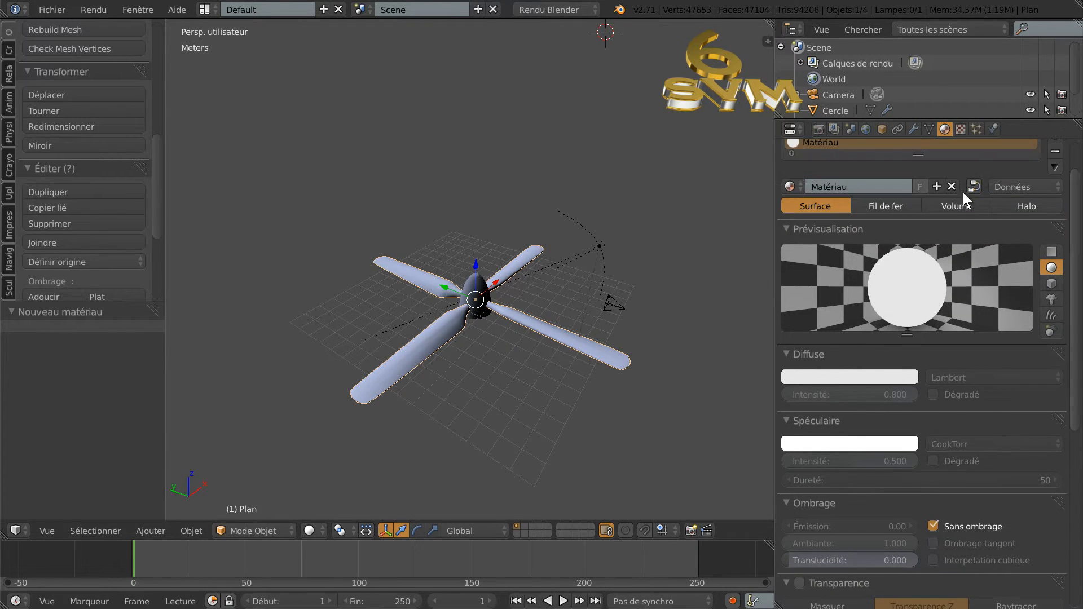
# Step: Add a new texture to the blades' material and set its type to Image ou vidéo
pyautogui.click(960, 129)
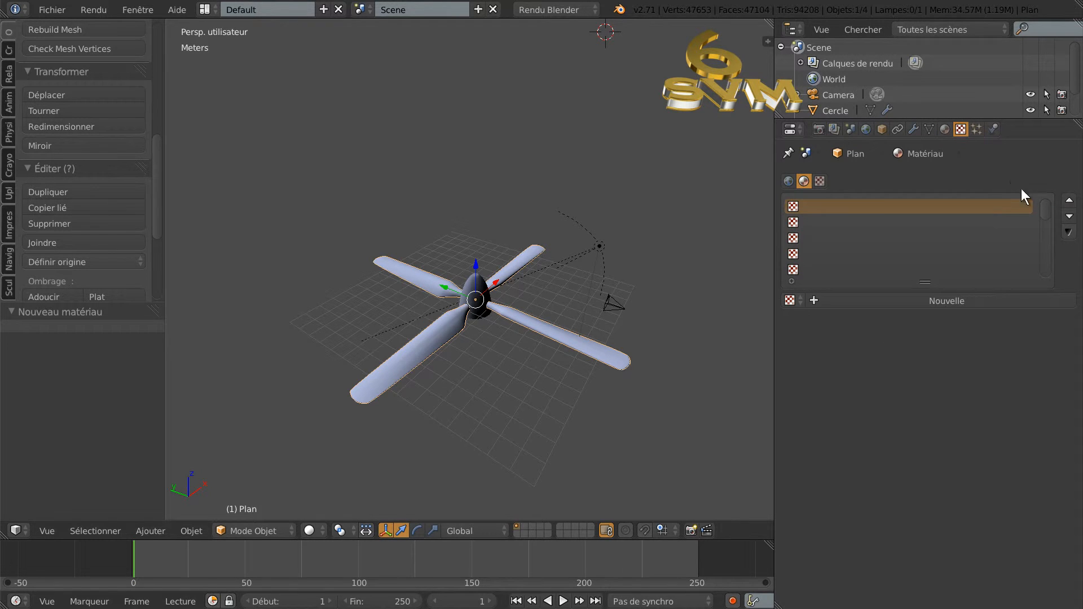
pyautogui.click(929, 301)
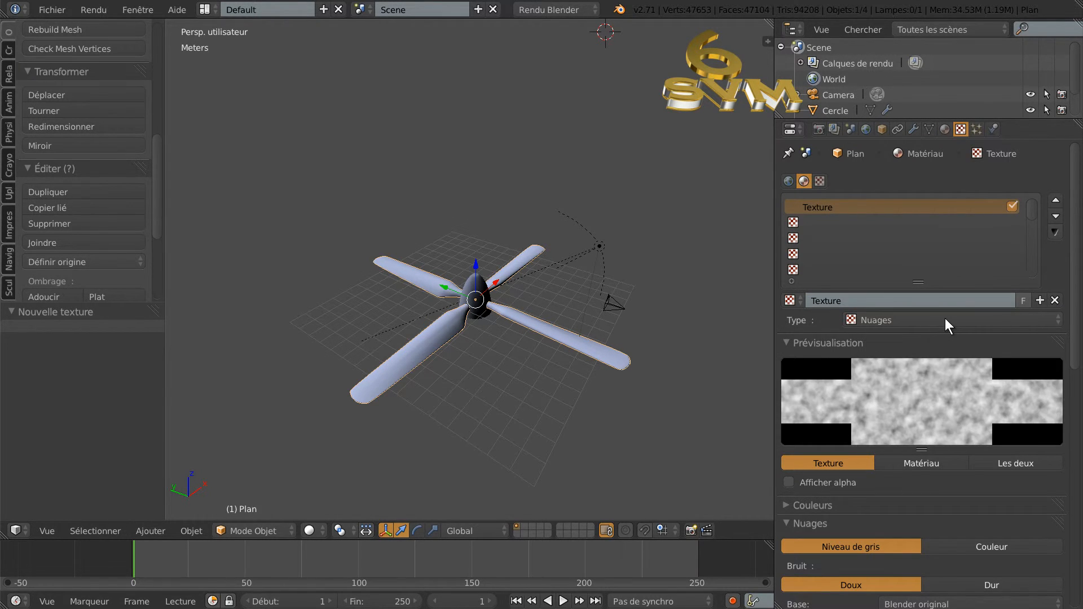
pyautogui.click(946, 320)
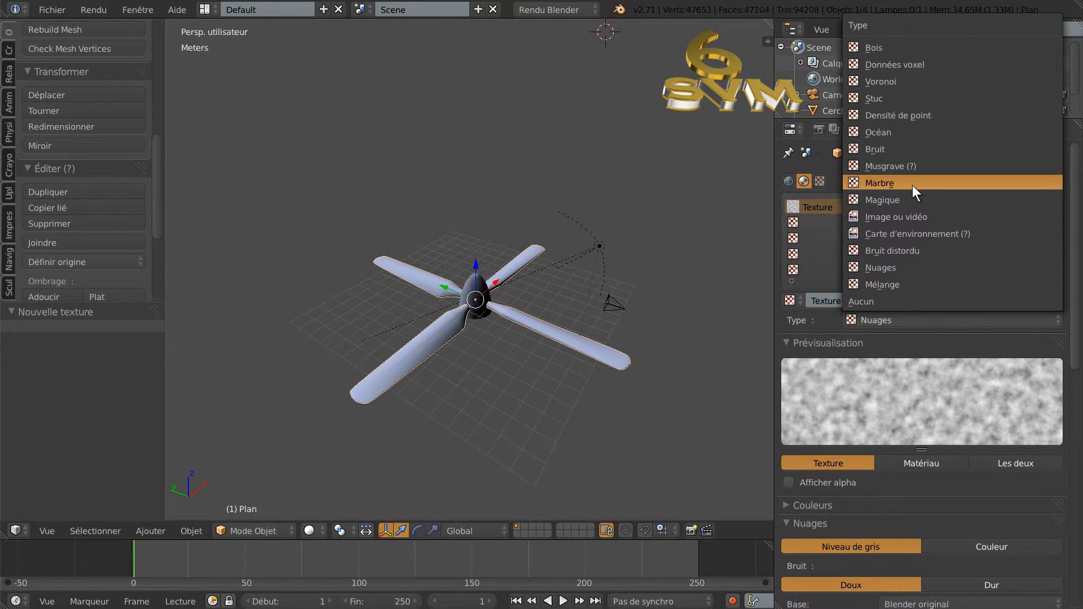
pyautogui.click(923, 217)
pyautogui.scroll(-2, 1072, 274)
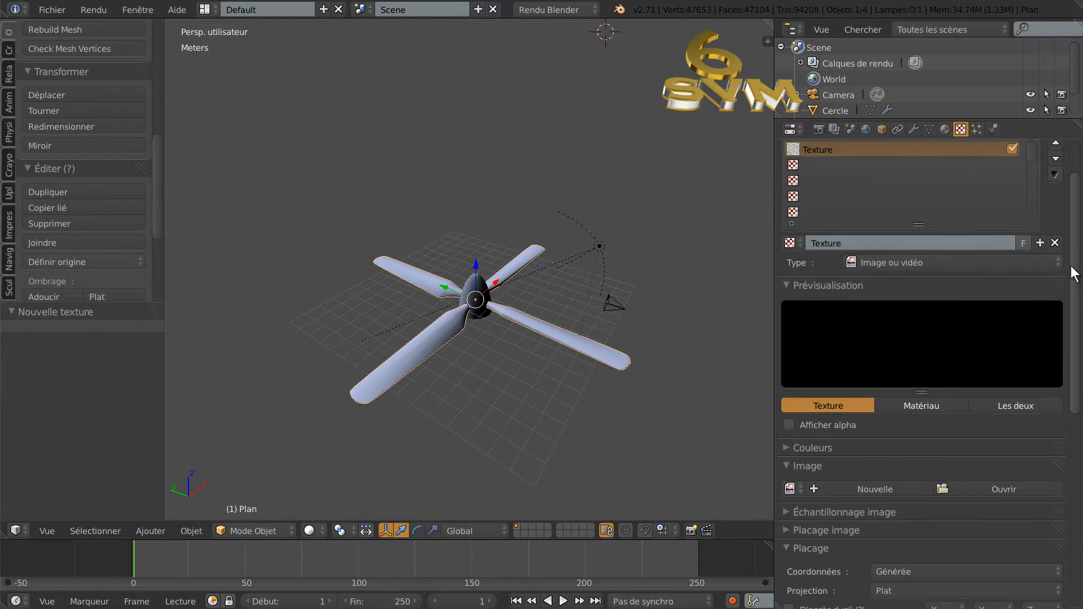
# Step: Load Chrome (0).png from the Pack Gabarit Modélisation Hélice 4 Pales folder inside A.PERSO as the blades' texture image
pyautogui.scroll(-5, 1078, 338)
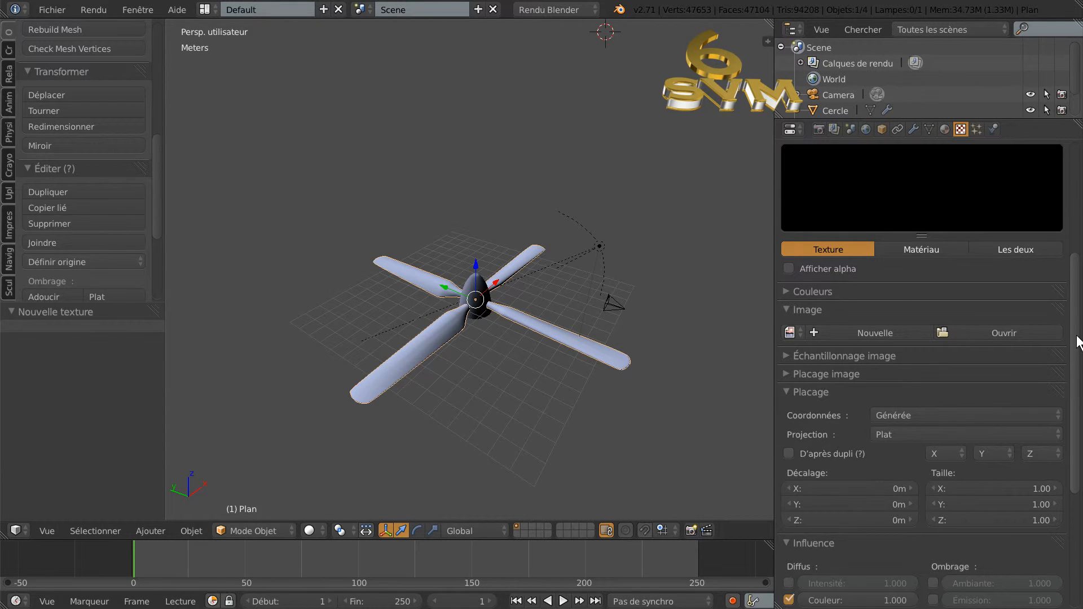
pyautogui.click(1007, 332)
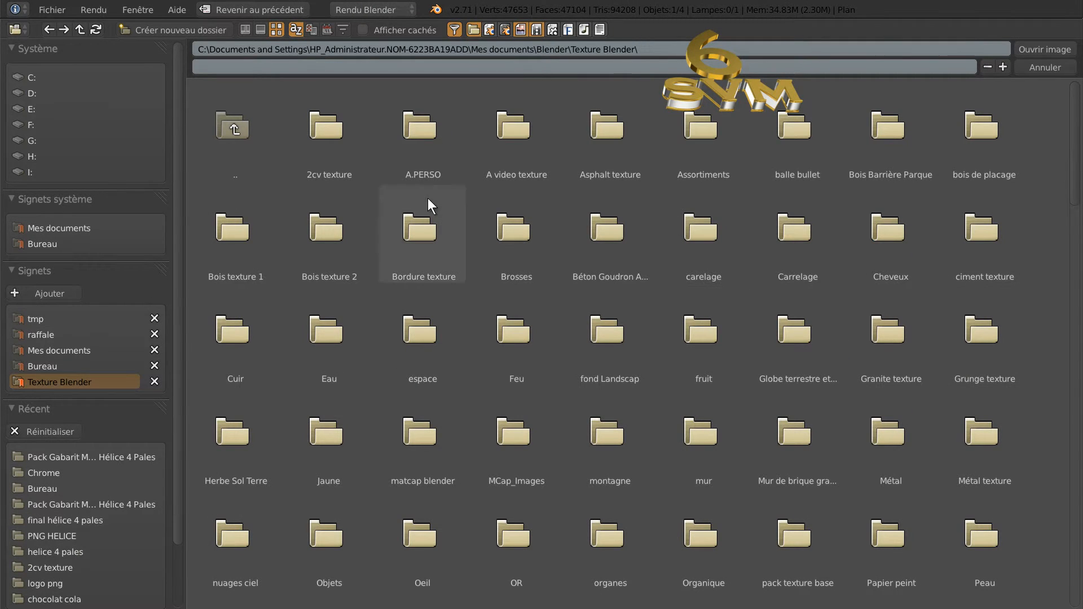
pyautogui.click(419, 126)
pyautogui.click(425, 240)
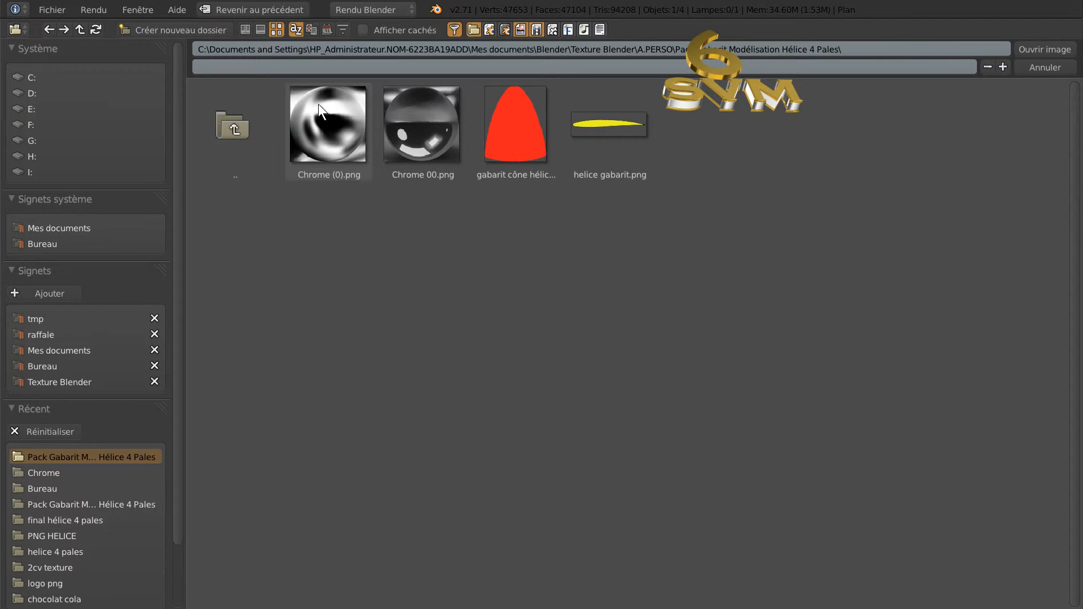
pyautogui.click(318, 121)
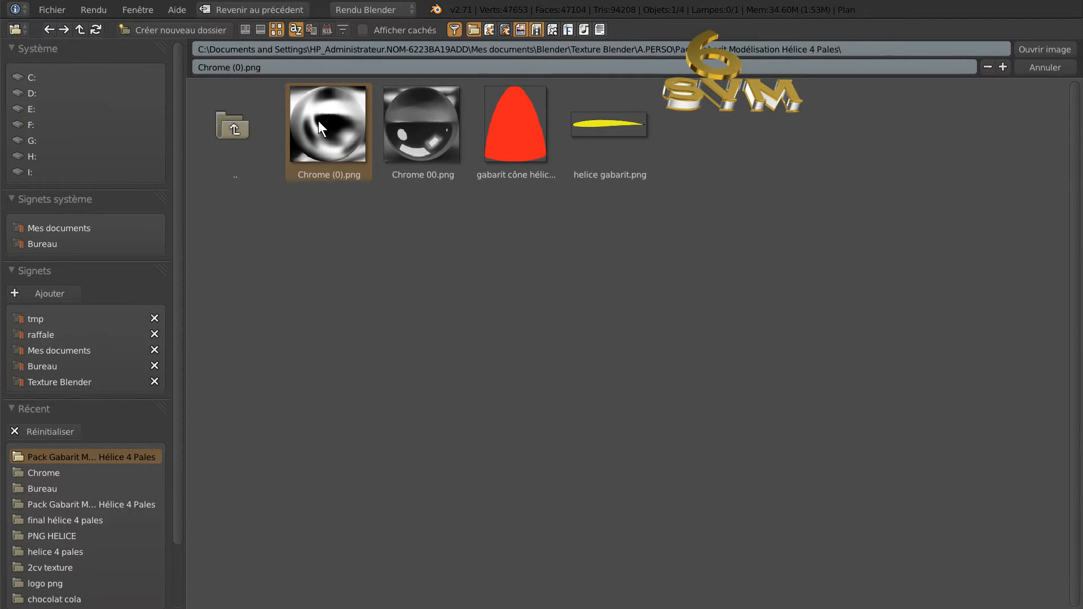
pyautogui.click(1035, 50)
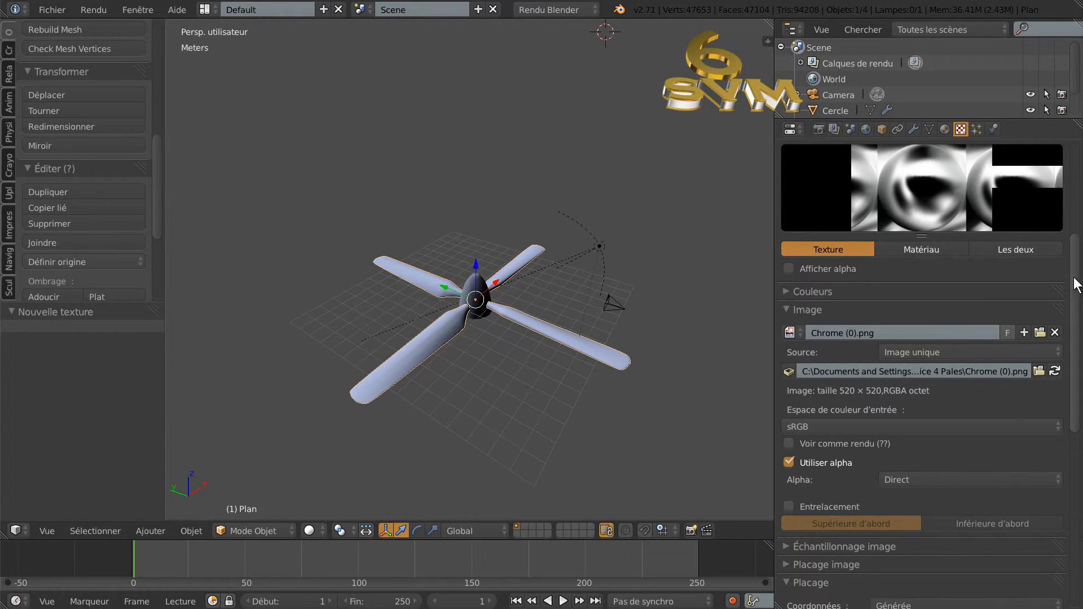
# Step: Expand the blade texture's colour settings and set its brightness (Luminosité) to 0.3
pyautogui.scroll(-1, 1077, 279)
pyautogui.scroll(1, 1074, 278)
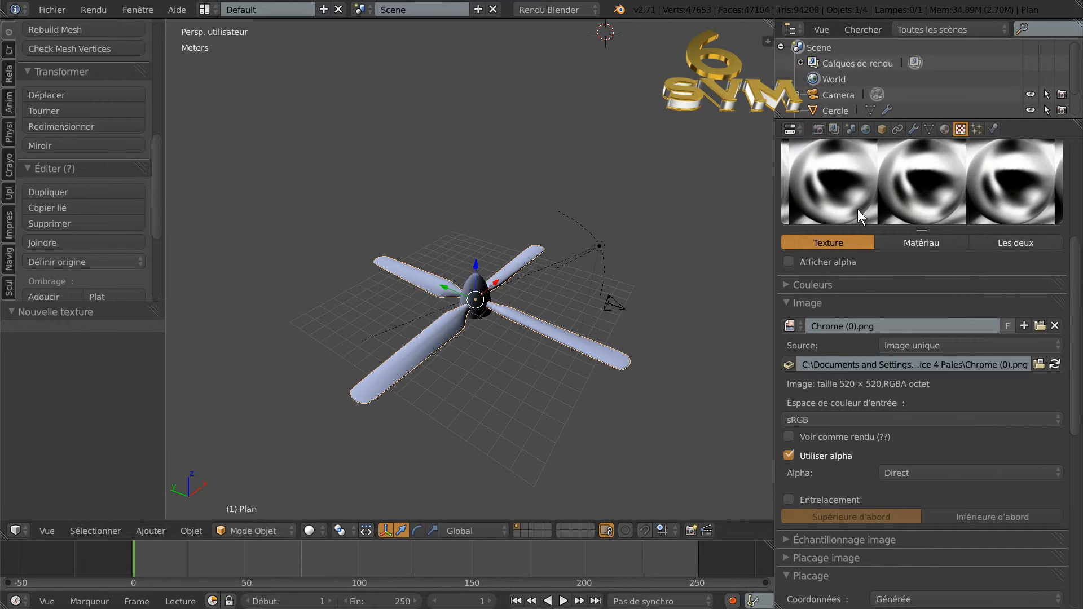
pyautogui.click(785, 286)
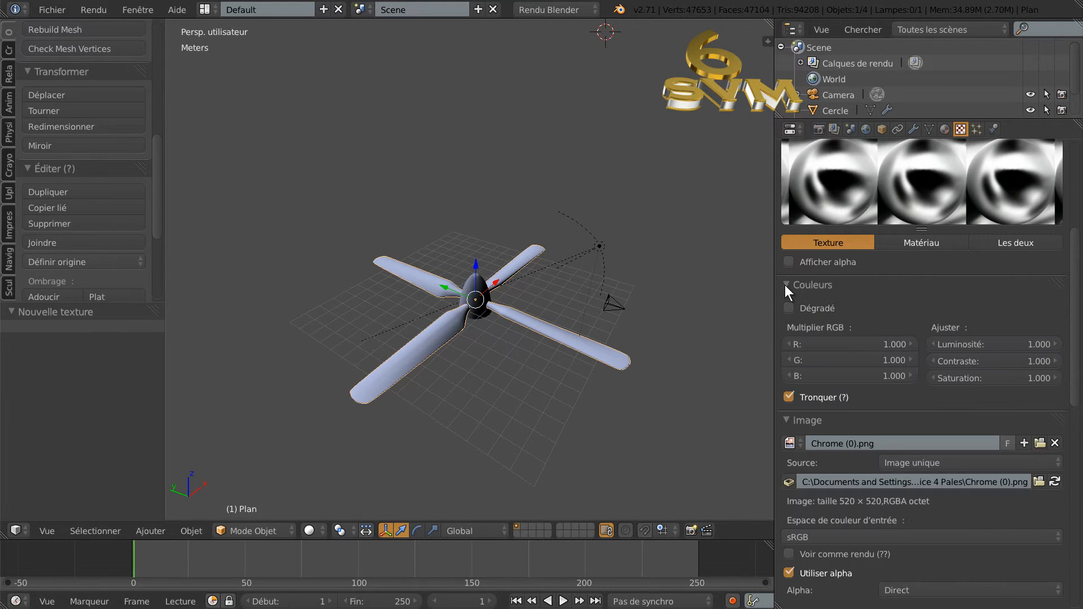
pyautogui.click(1043, 345)
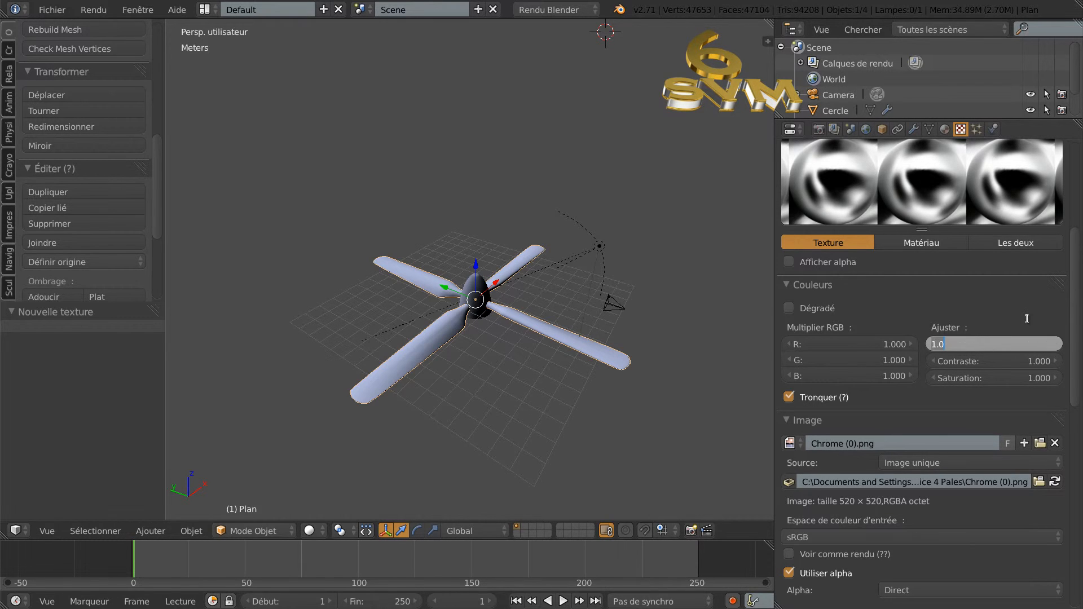
pyautogui.write('0.3')
pyautogui.press('Return')
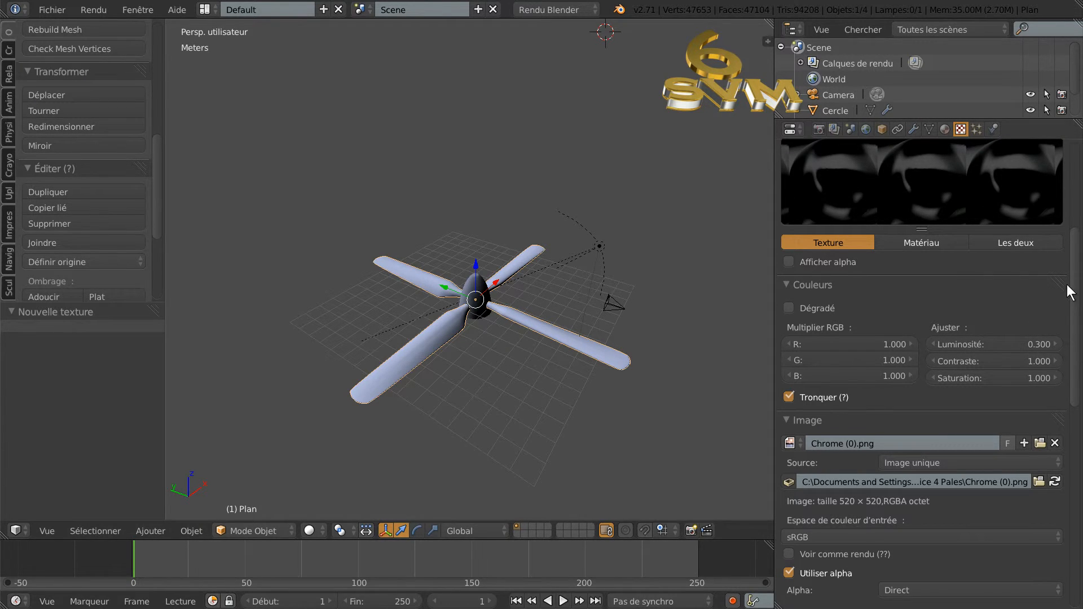
# Step: Narrow the properties area slightly to give the 3D view more room around the propeller
pyautogui.scroll(5, 1080, 251)
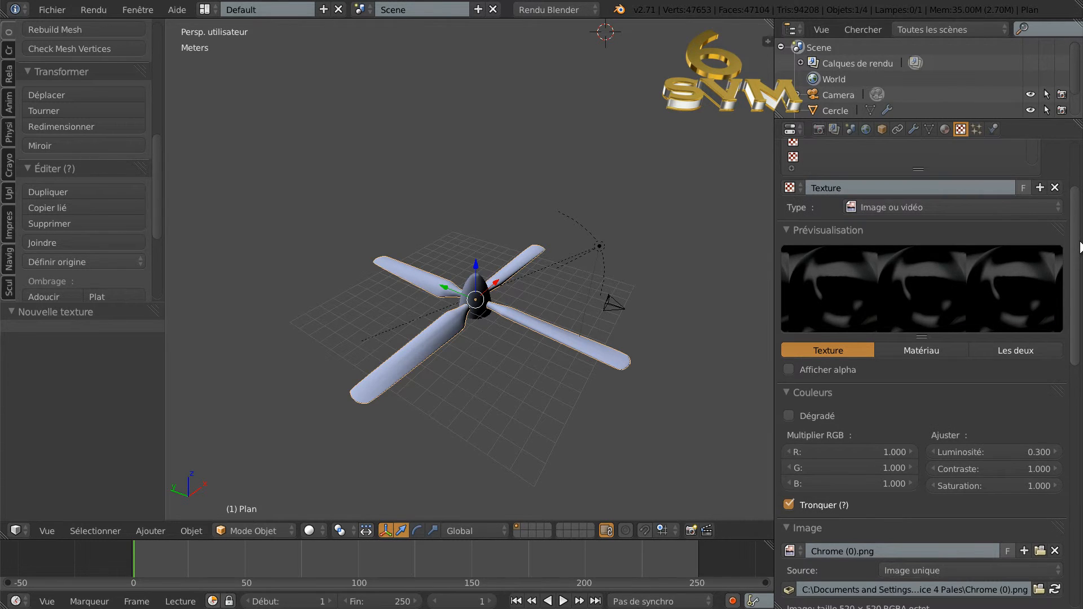
pyautogui.scroll(-4, 1081, 247)
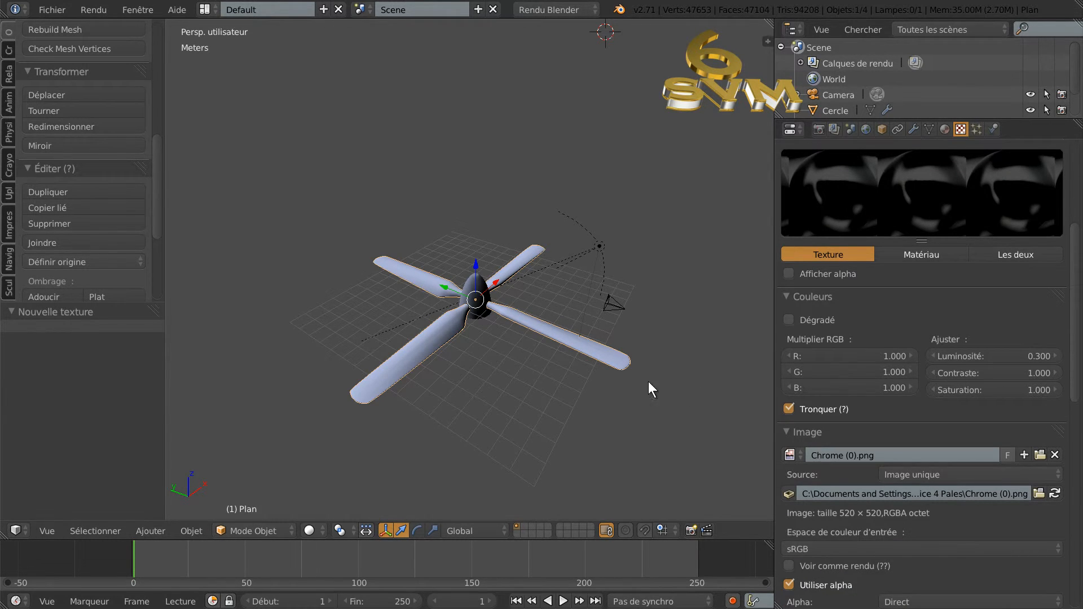
pyautogui.scroll(-3, 551, 390)
pyautogui.scroll(4, 548, 387)
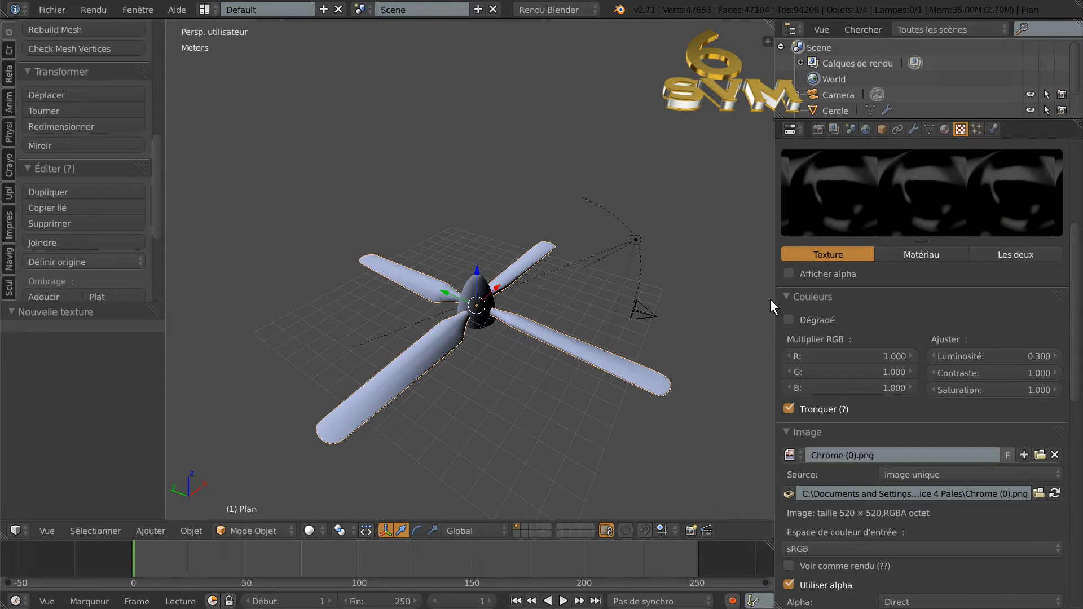
pyautogui.moveTo(773, 294); pyautogui.dragTo(804, 295)
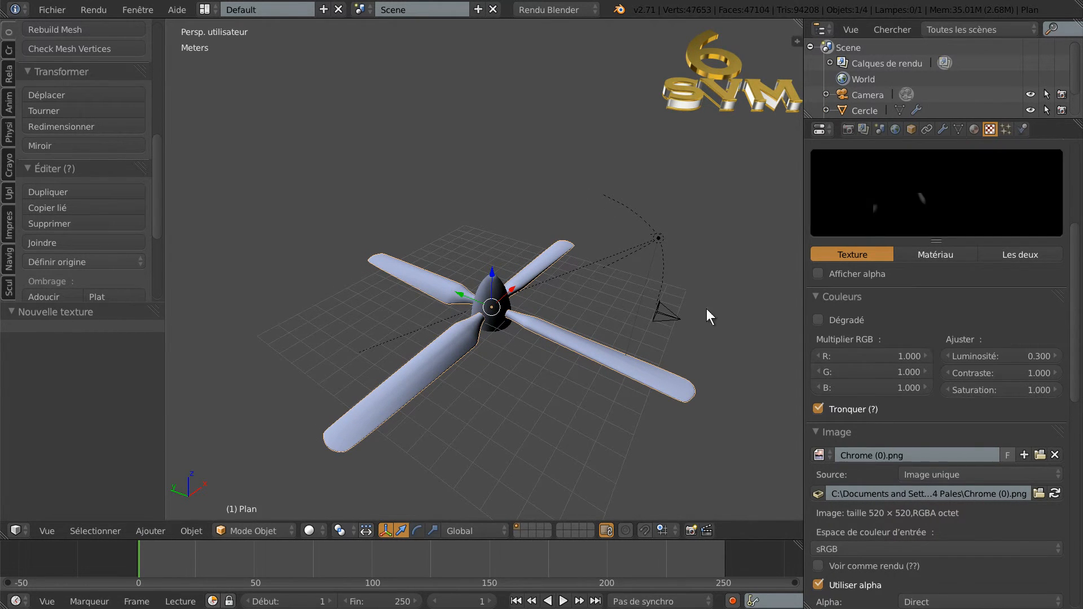
pyautogui.scroll(2, 565, 343)
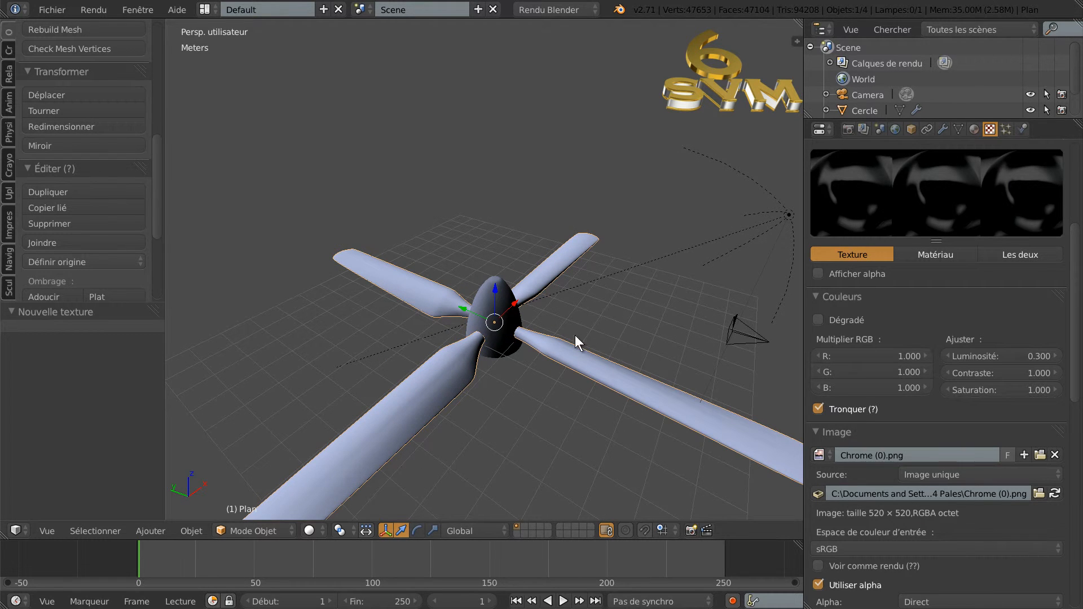
# Step: Select the nose cone and add a new texture in the world's texture slot
pyautogui.rightClick(497, 305)
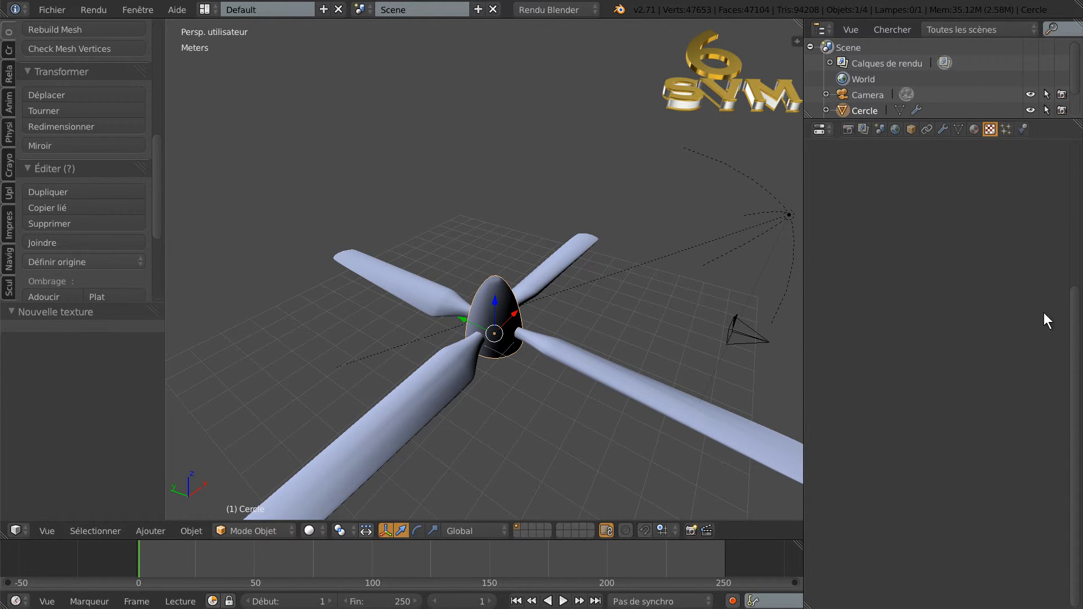
pyautogui.scroll(5, 1074, 342)
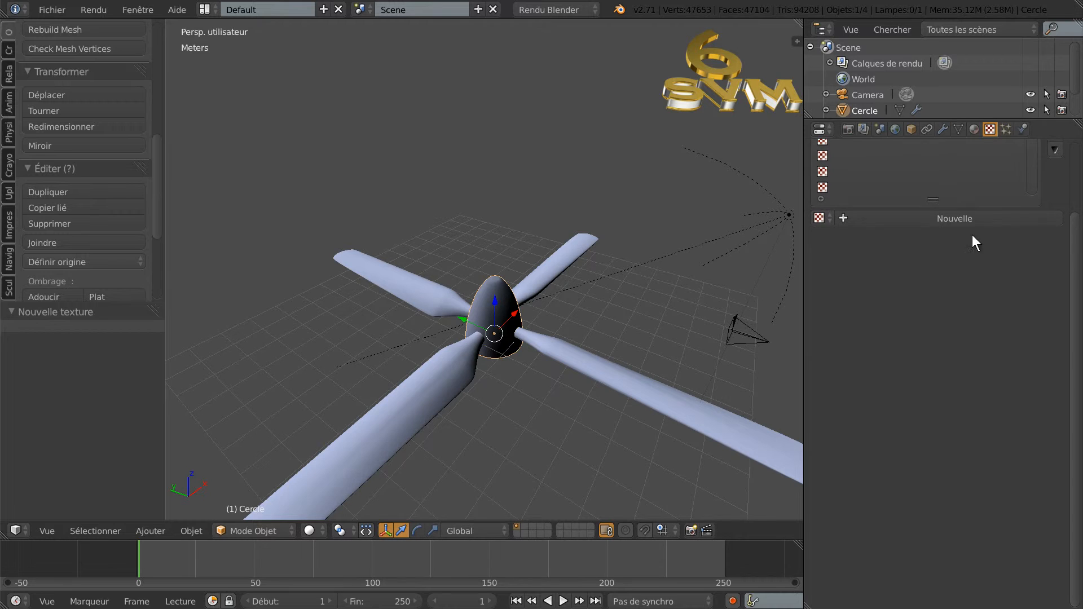
pyautogui.click(970, 221)
pyautogui.scroll(-3, 1012, 445)
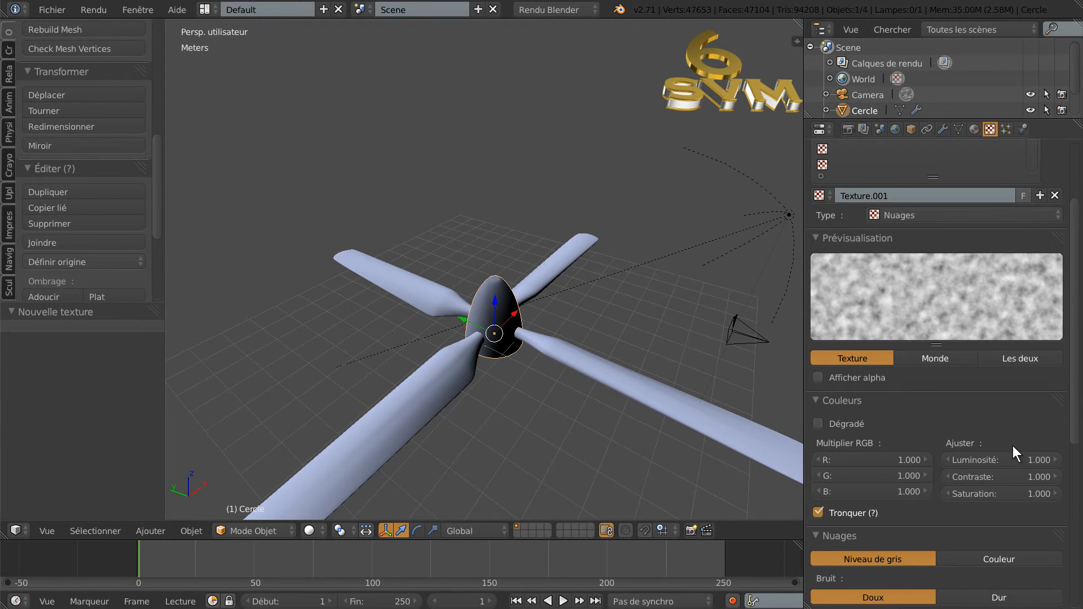
pyautogui.scroll(-2, 956, 428)
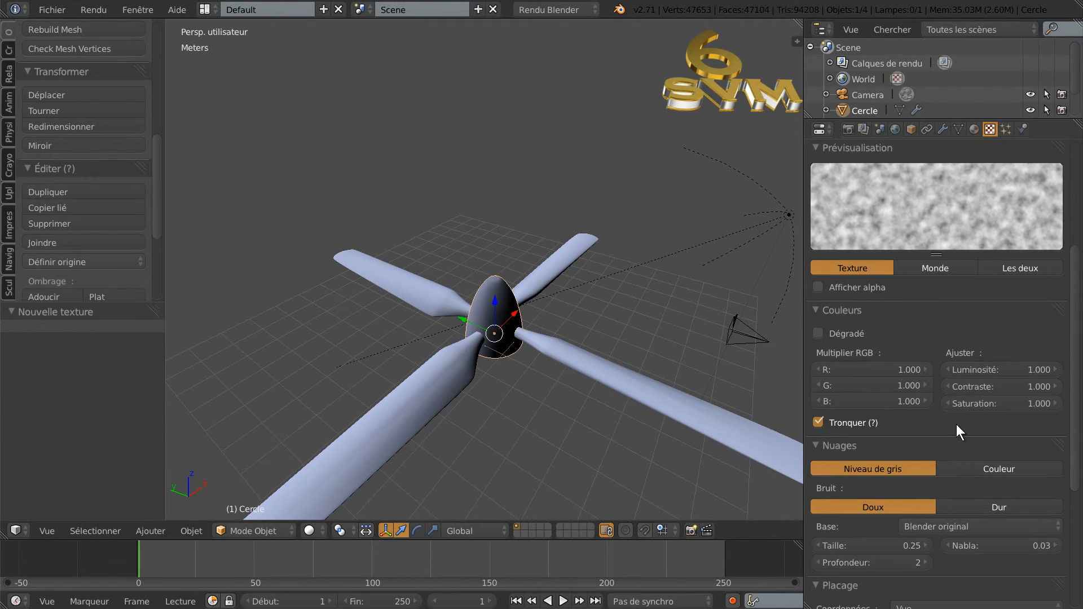
pyautogui.scroll(2, 964, 280)
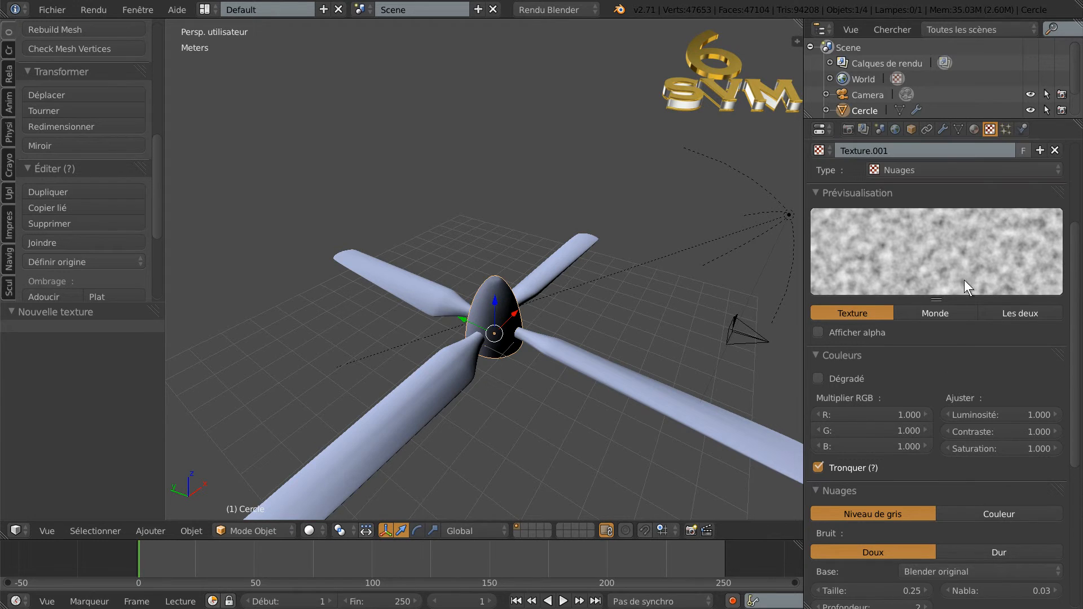
# Step: Give the nose cone a new material and make it shadeless (Sans ombrage)
pyautogui.click(975, 129)
pyautogui.click(923, 189)
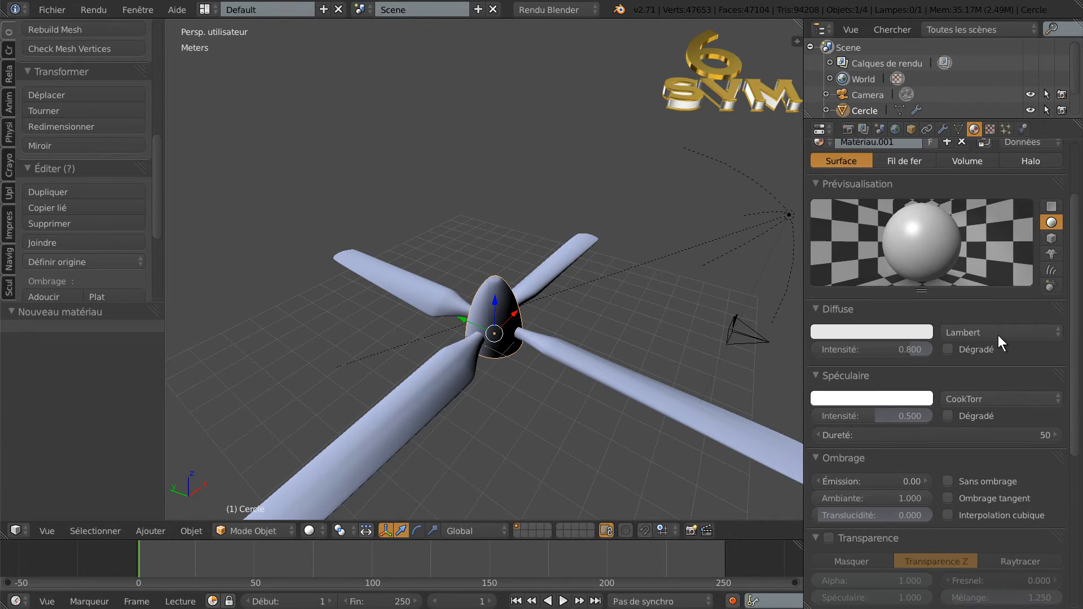
pyautogui.scroll(-3, 982, 406)
pyautogui.click(949, 458)
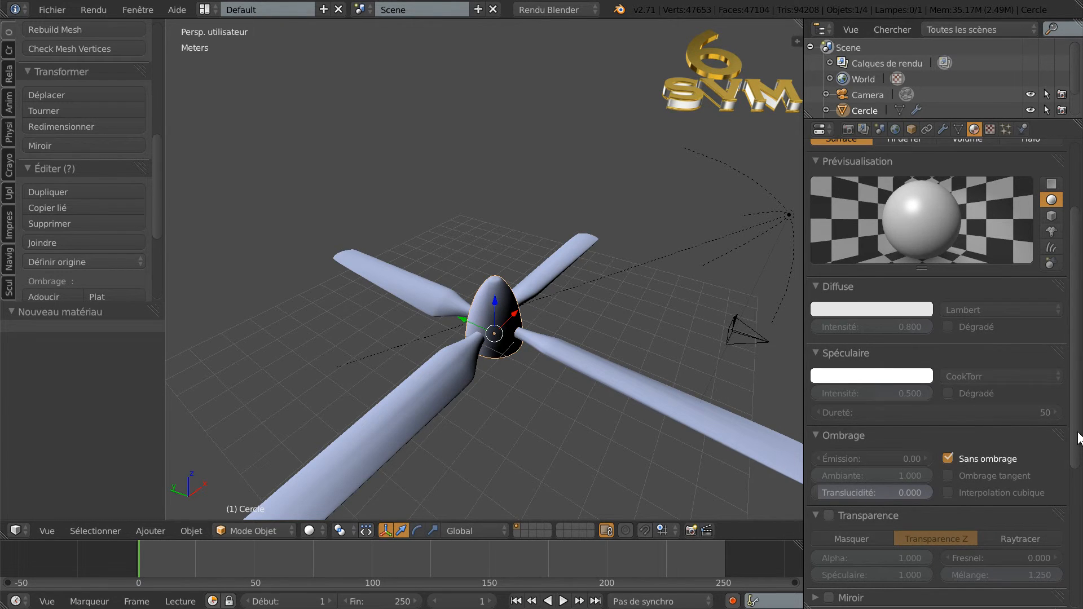
pyautogui.scroll(5, 998, 237)
# Step: Add a new texture to the nose cone's material and set its type to Image ou vidéo
pyautogui.click(990, 130)
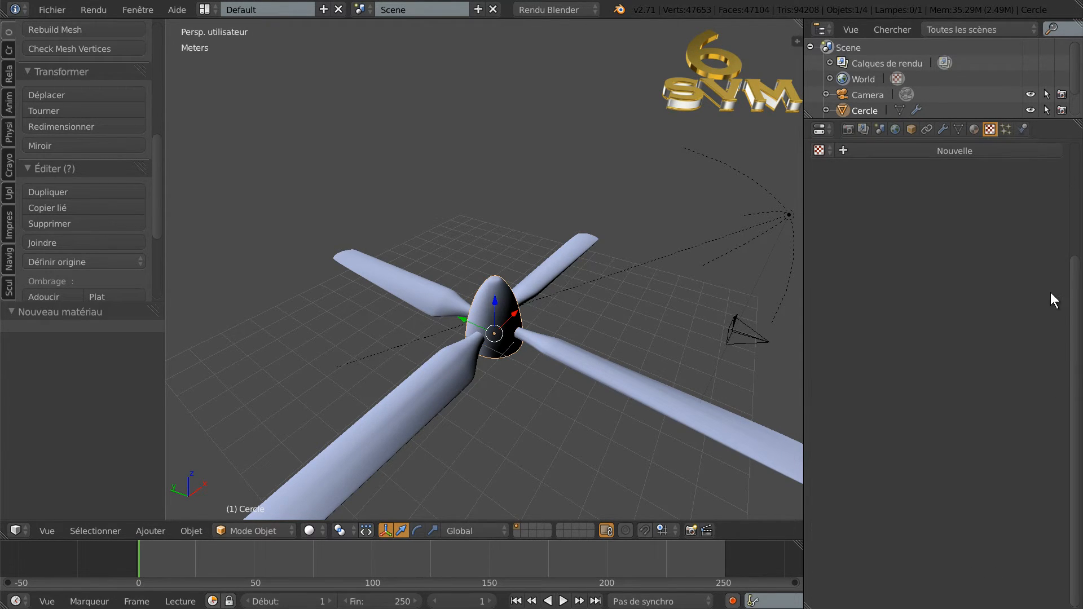
pyautogui.click(949, 150)
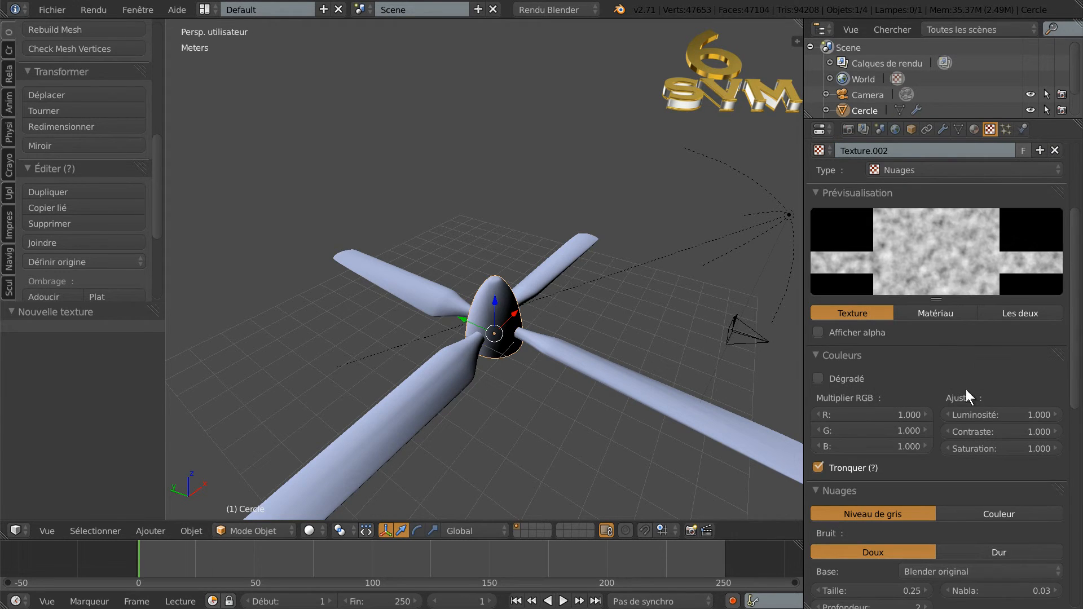
pyautogui.scroll(1, 950, 237)
pyautogui.click(952, 171)
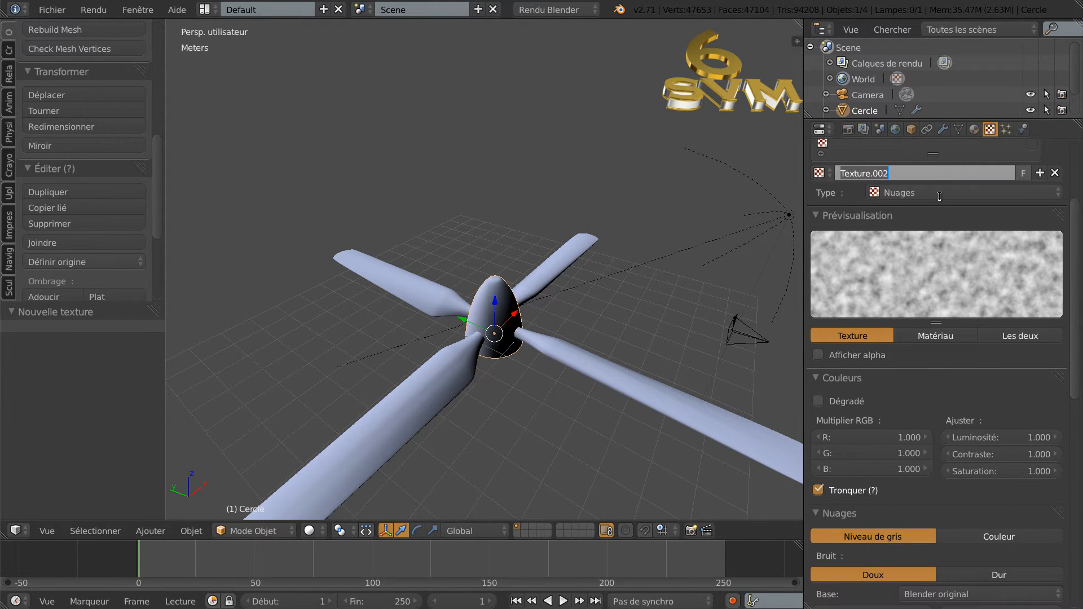
pyautogui.click(942, 201)
pyautogui.click(957, 192)
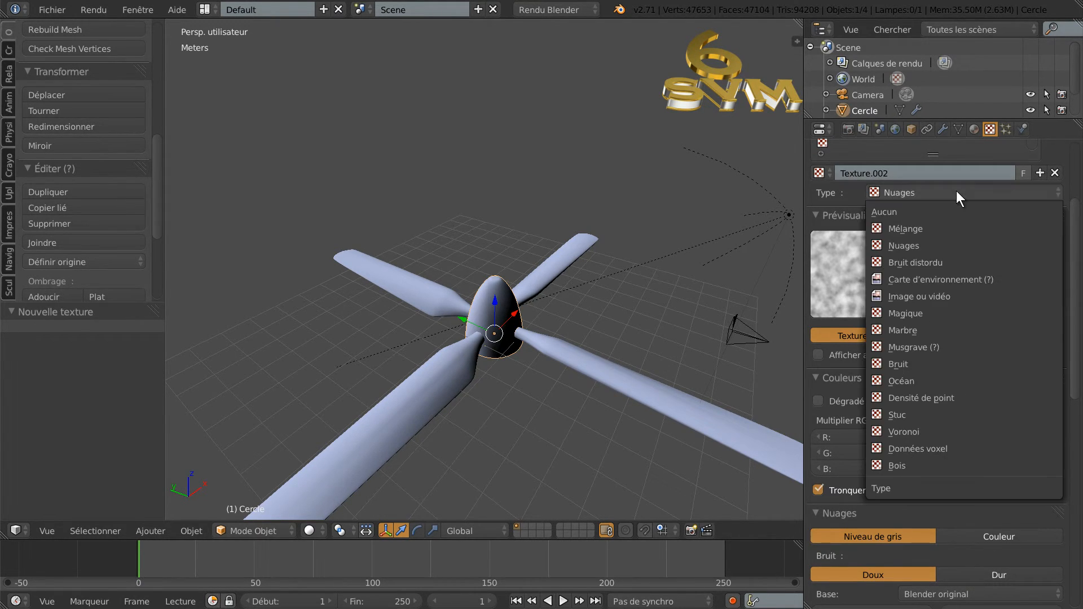
pyautogui.click(924, 297)
# Step: Load Chrome 00.png from the Pack Gabarit Modélisation Hélice 4 Pales folder as the nose cone's texture image
pyautogui.scroll(-2, 977, 448)
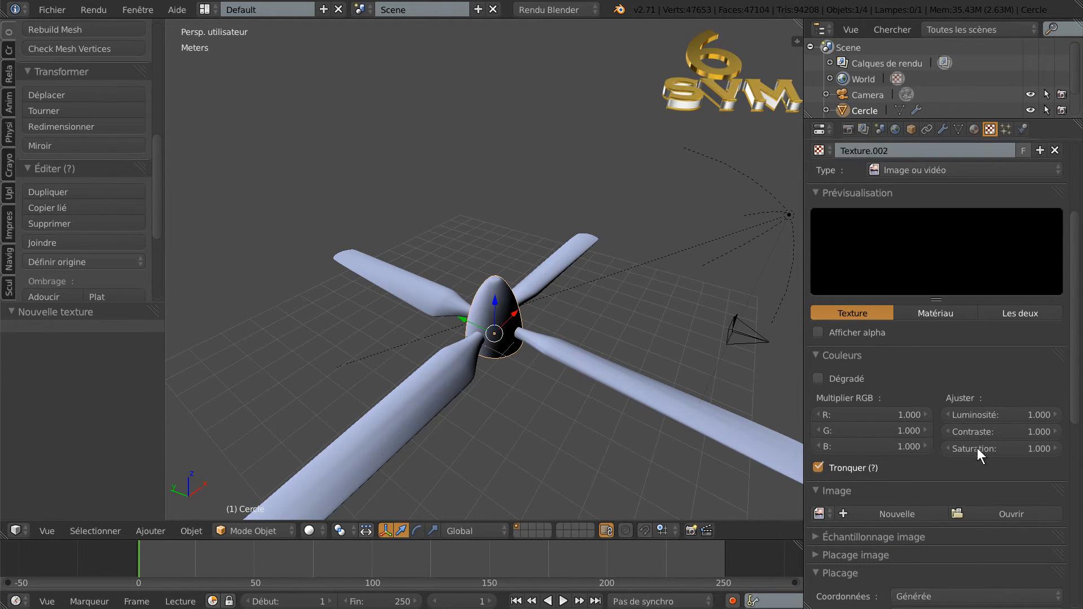
pyautogui.click(995, 493)
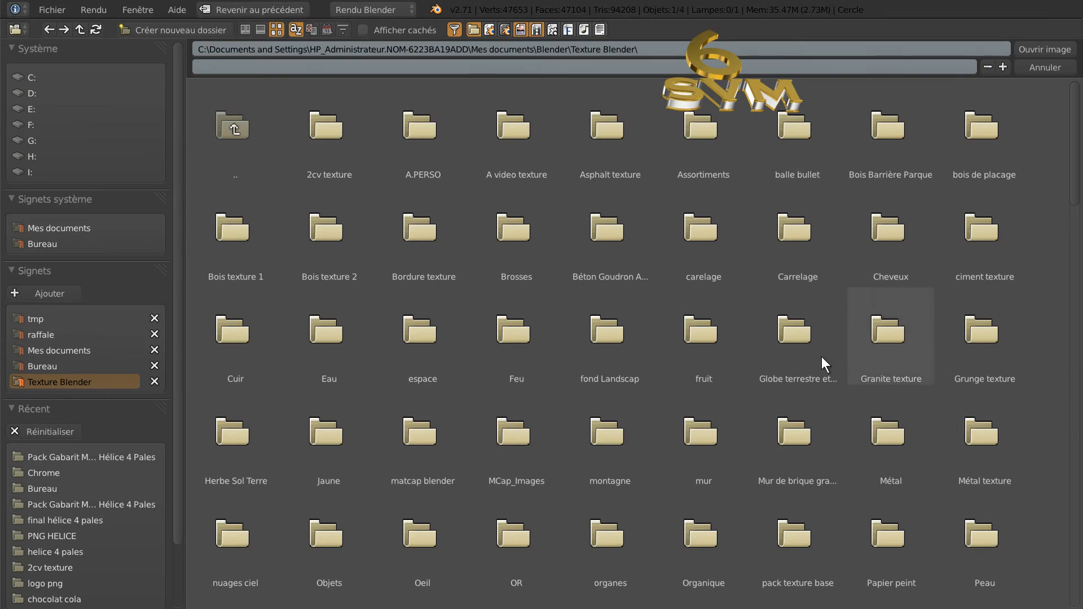
pyautogui.click(421, 149)
pyautogui.click(422, 149)
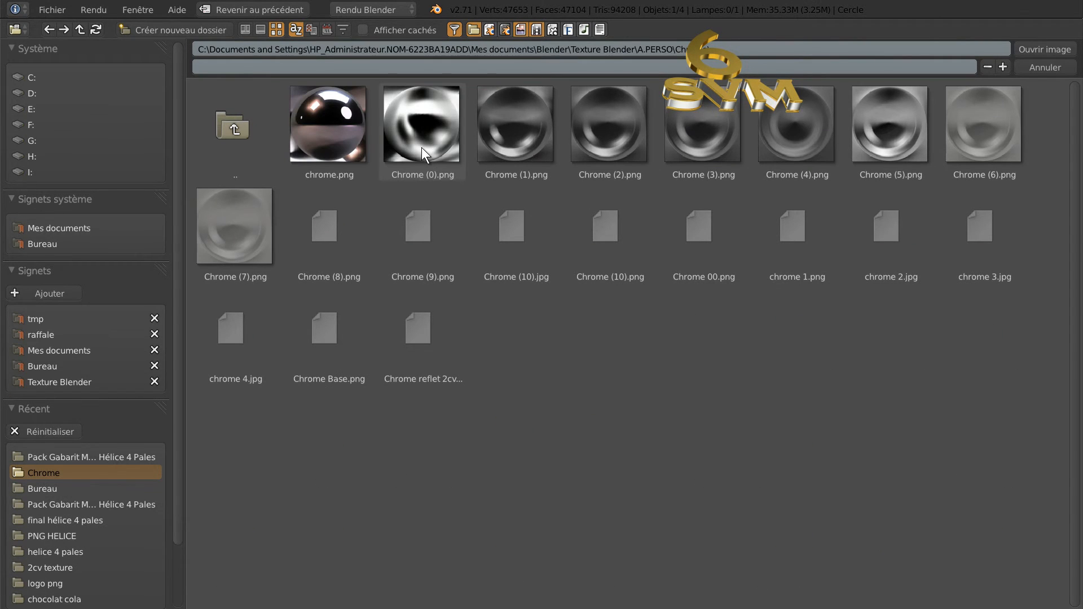
pyautogui.click(229, 128)
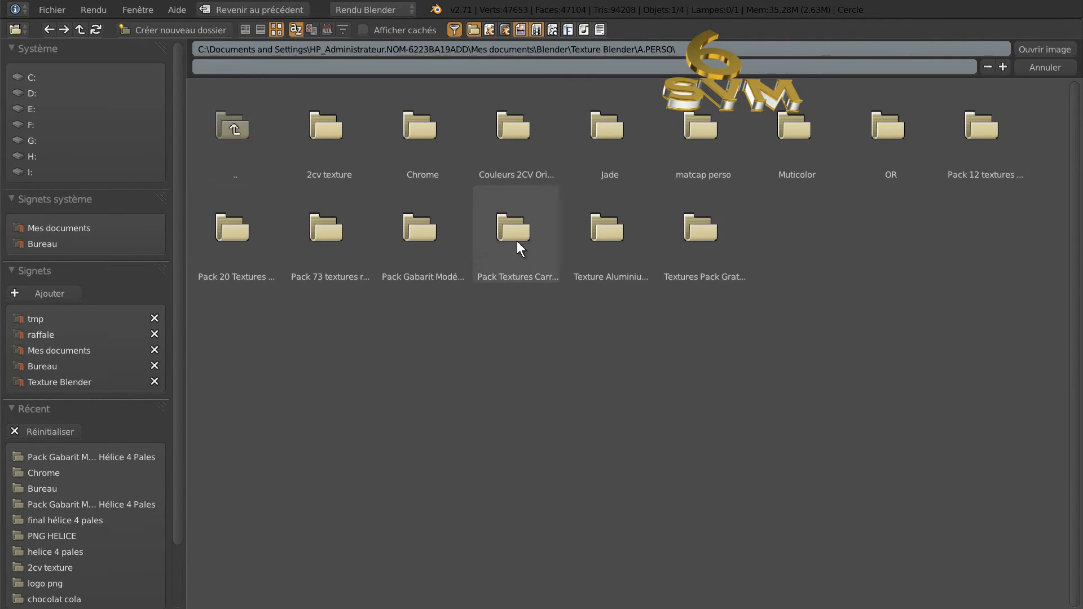
pyautogui.click(432, 235)
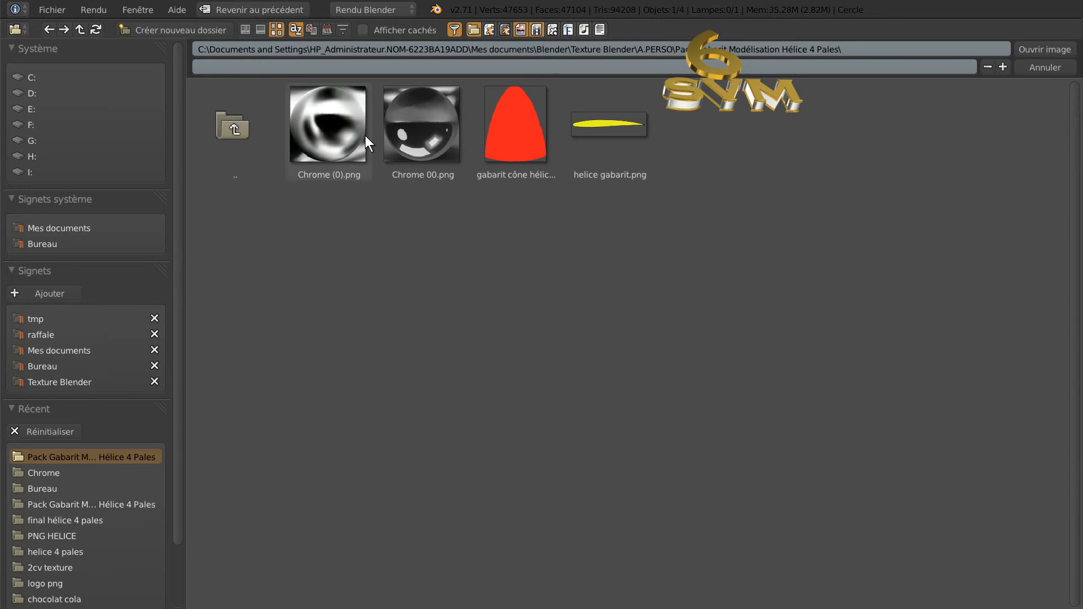
pyautogui.click(422, 135)
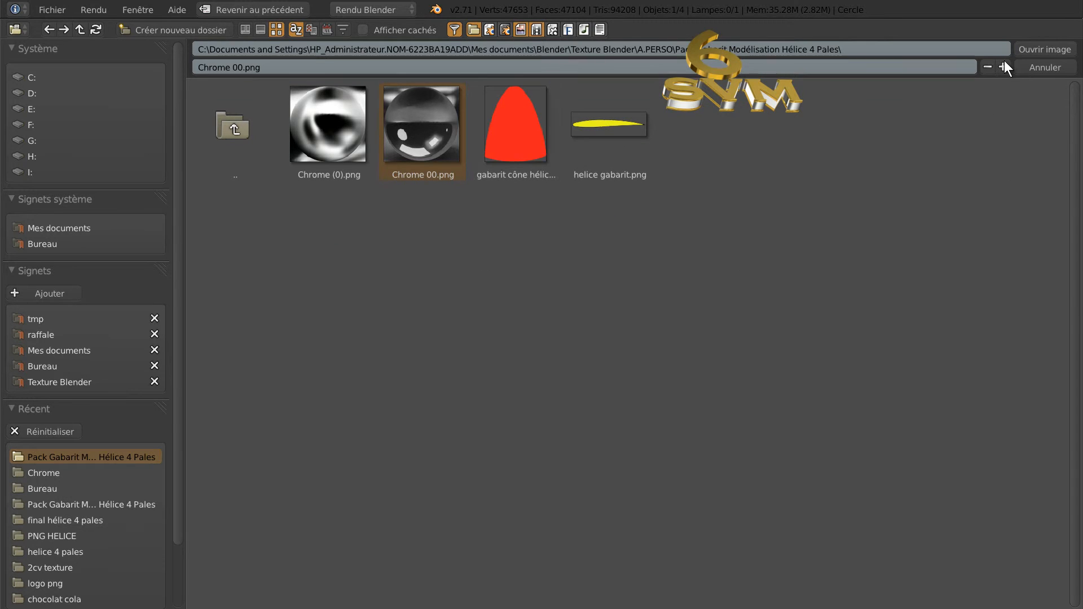
pyautogui.click(1048, 49)
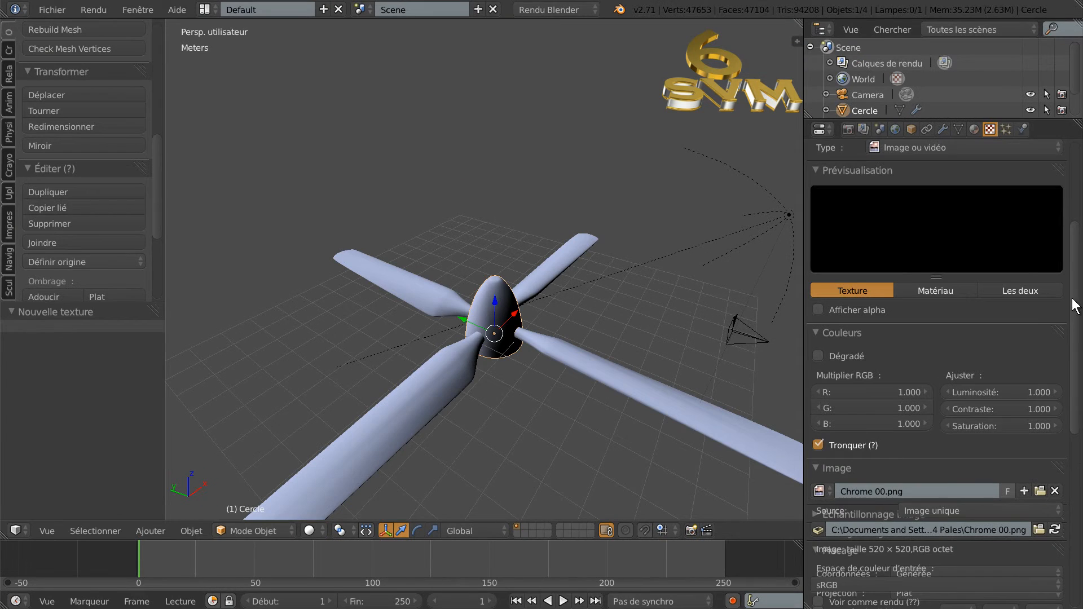
# Step: Set the nose cone texture's mapping coordinates to Réflexion
pyautogui.moveTo(1079, 308); pyautogui.dragTo(1079, 394)
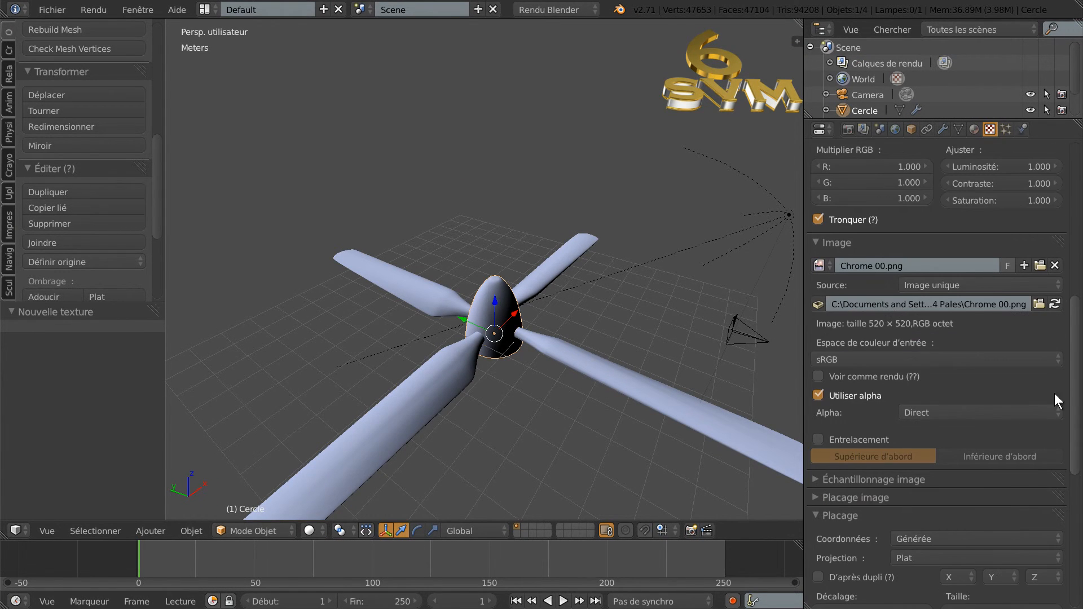
pyautogui.scroll(-1, 936, 404)
pyautogui.click(954, 513)
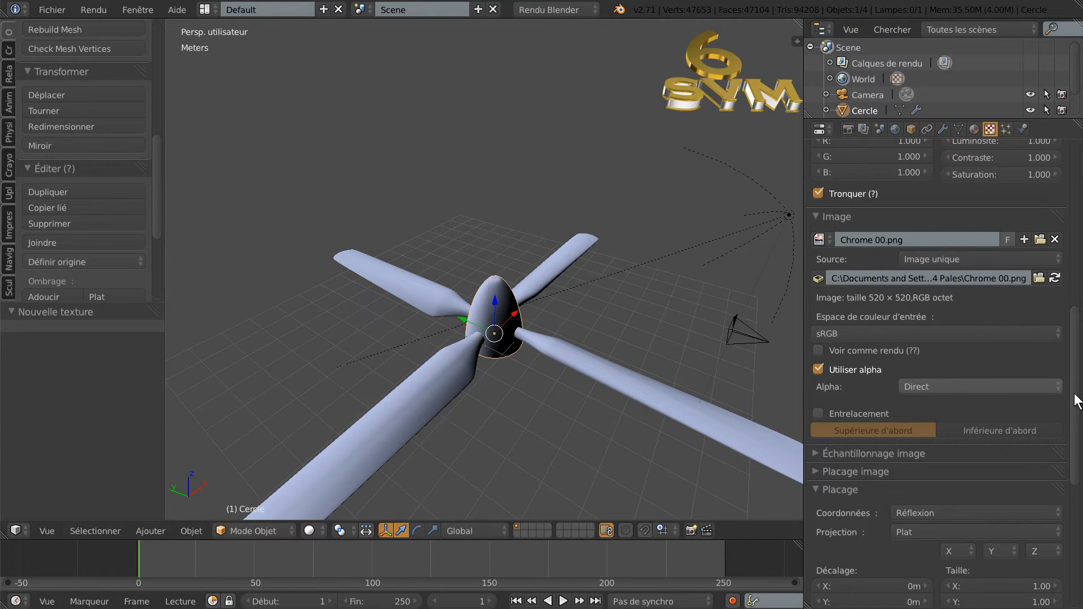
pyautogui.scroll(-1, 1078, 384)
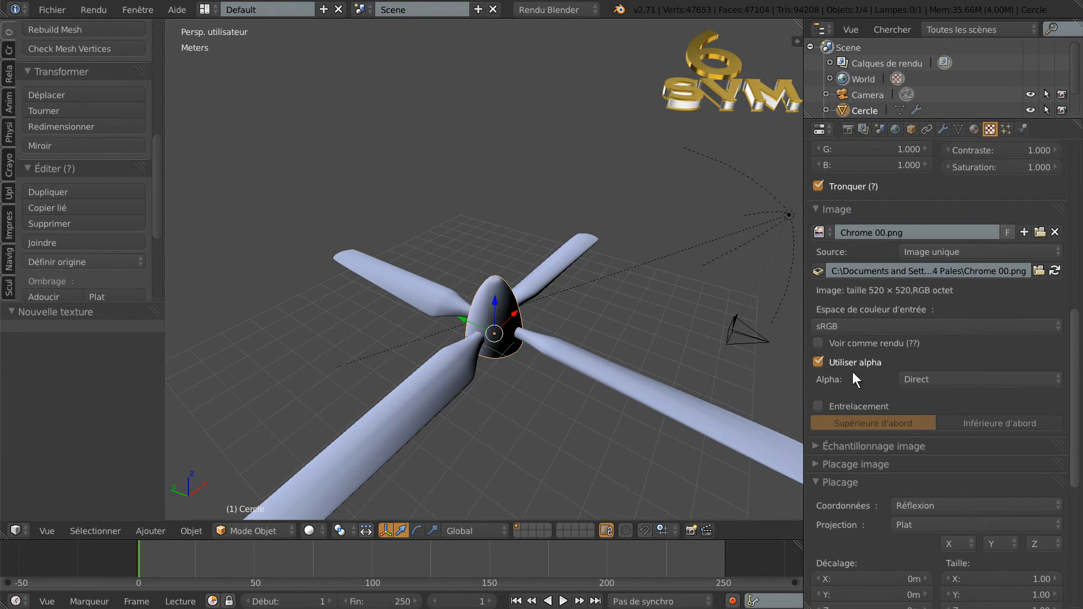
# Step: Select the propeller blades and set their texture's mapping coordinates to Réflexion
pyautogui.rightClick(581, 360)
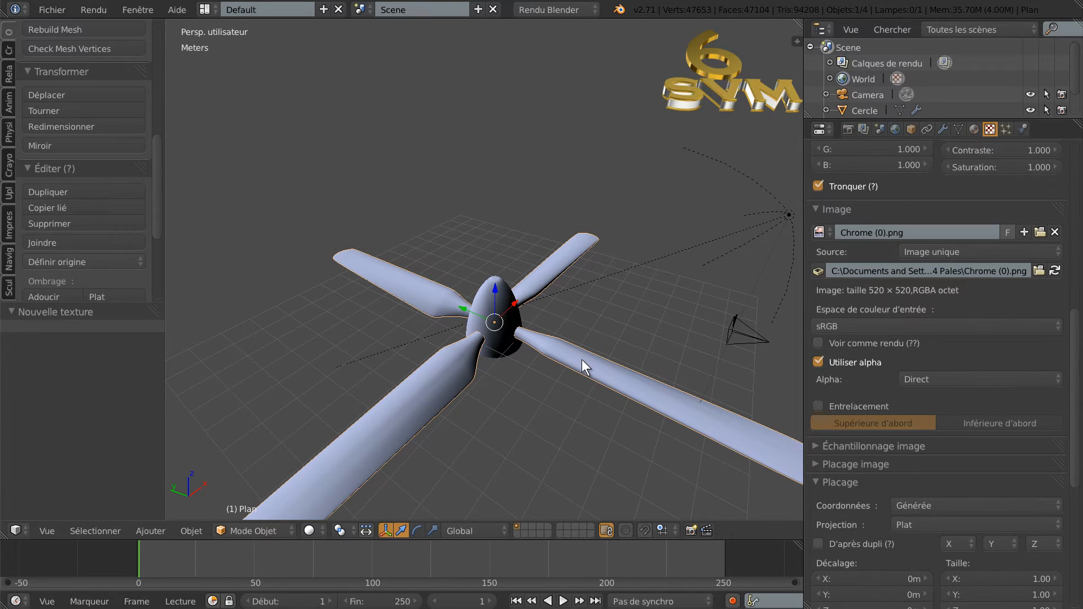
pyautogui.click(945, 505)
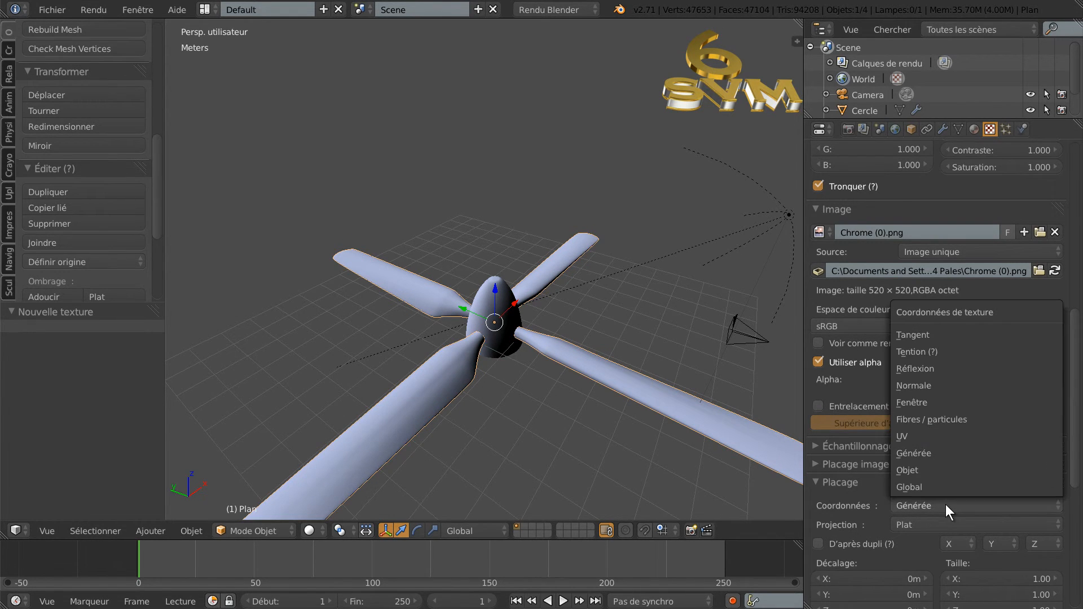
pyautogui.click(959, 370)
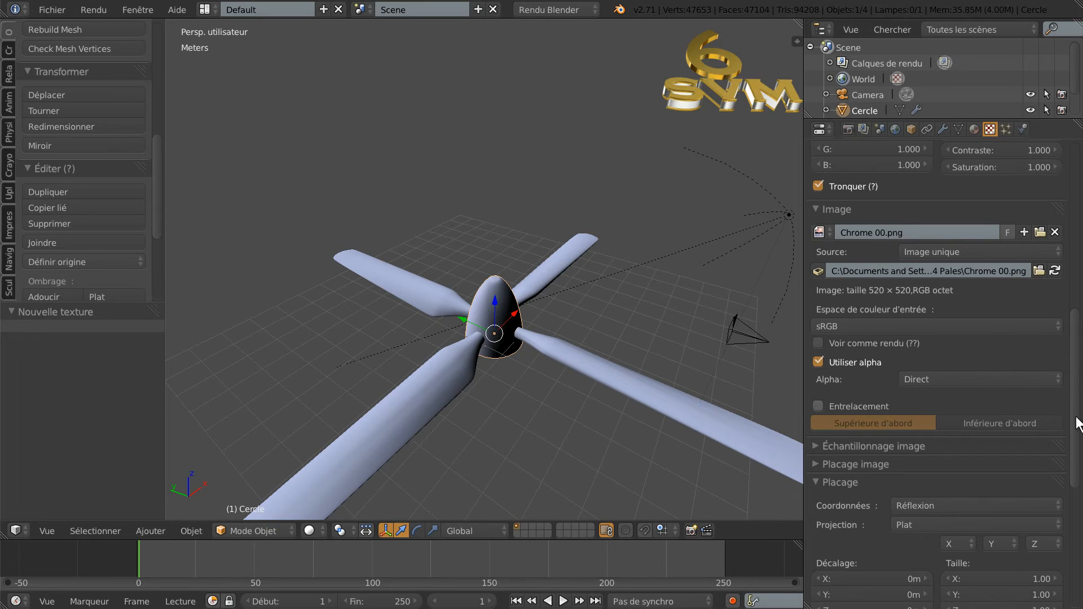
# Step: Join the propeller blades and the nose cone into a single object, with the cone as the active one
pyautogui.scroll(5, 1080, 362)
pyautogui.scroll(3, 883, 307)
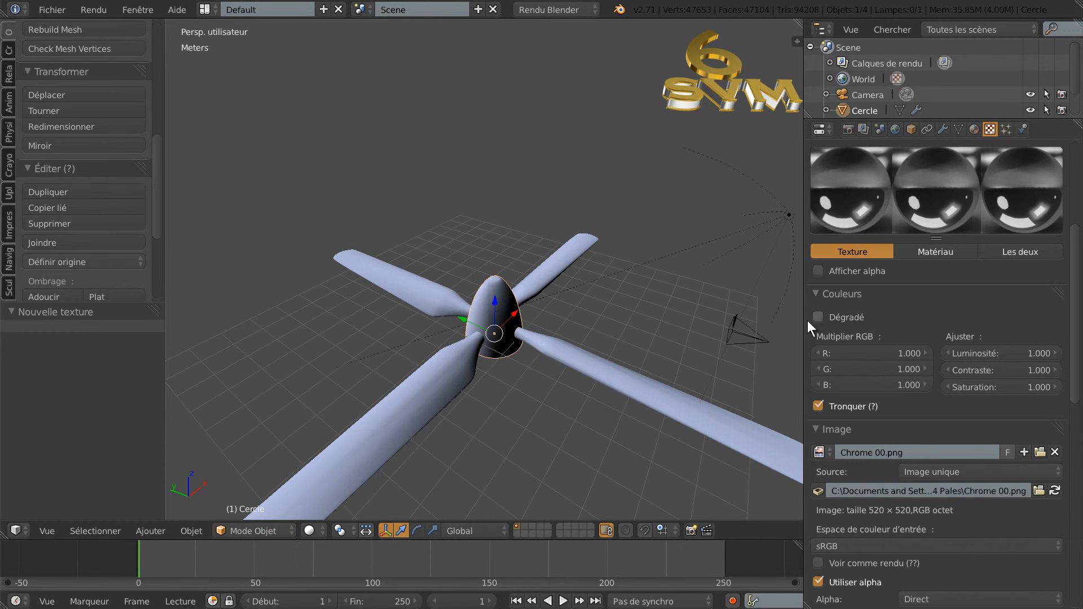
pyautogui.moveTo(802, 310); pyautogui.dragTo(974, 330)
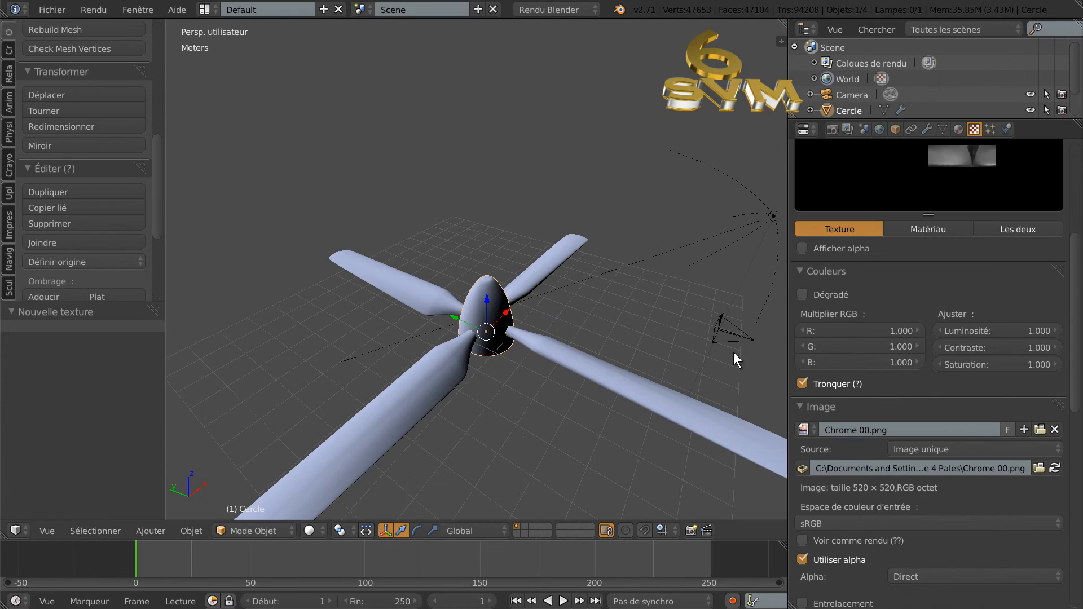
pyautogui.scroll(-5, 608, 364)
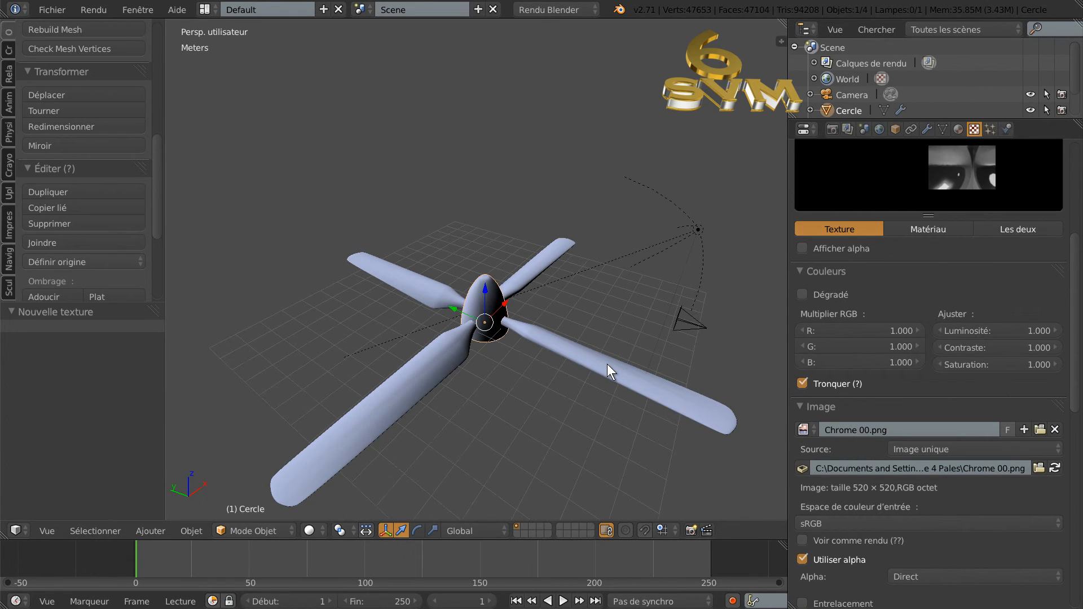
pyautogui.press('KP_7')
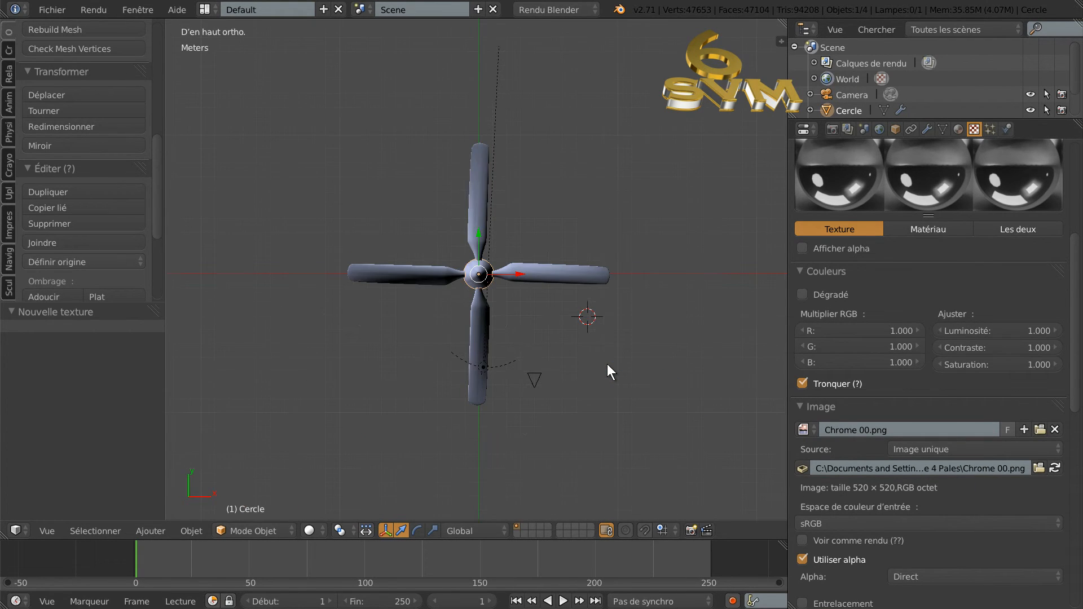
pyautogui.scroll(-3, 587, 376)
pyautogui.moveTo(573, 380); pyautogui.dragTo(563, 295, button='middle')
pyautogui.scroll(3, 558, 347)
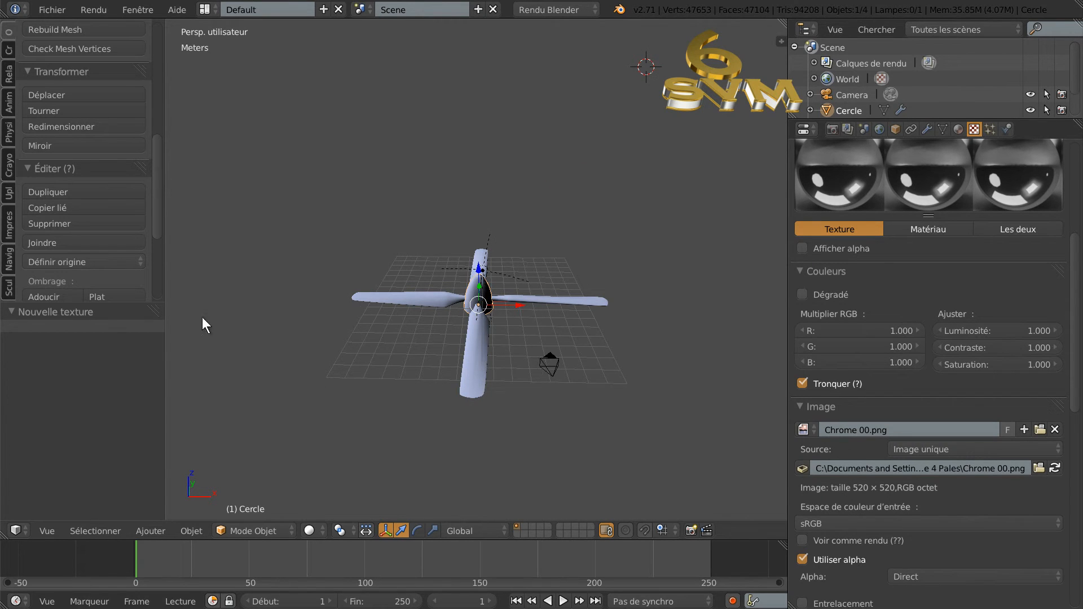
pyautogui.rightClick(472, 333)
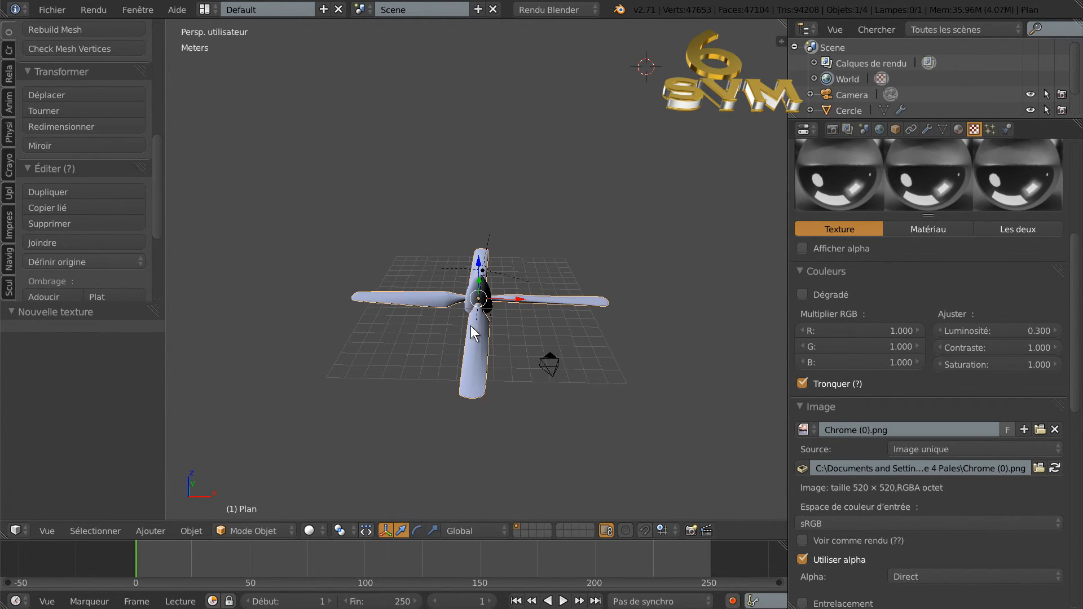
pyautogui.keyDown('shift'); pyautogui.rightClick(477, 292); pyautogui.keyUp('shift')
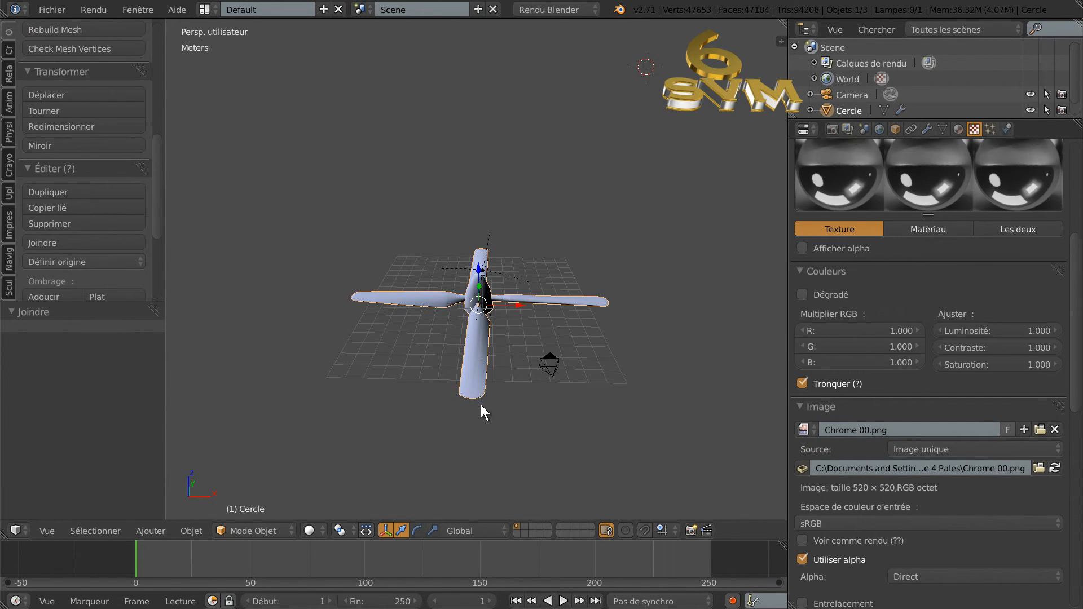
# Step: Scale the joined propeller down uniformly to about 0.186 of its size
pyautogui.moveTo(698, 364); pyautogui.dragTo(658, 437, button='middle')
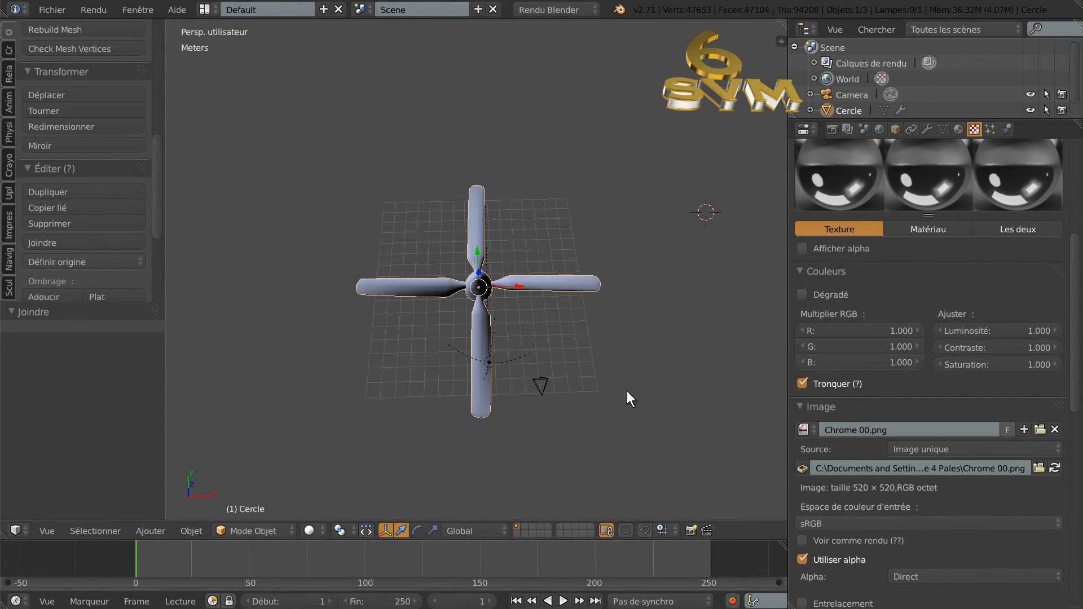
pyautogui.press('s')
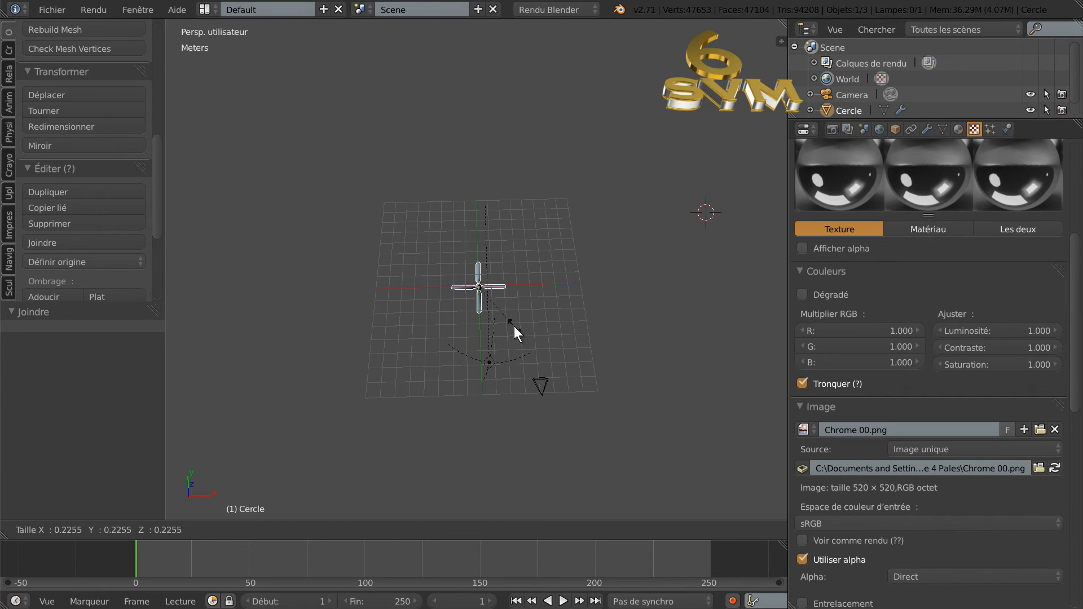
pyautogui.click(510, 320)
pyautogui.scroll(5, 526, 324)
pyautogui.moveTo(534, 423); pyautogui.dragTo(555, 309, button='middle')
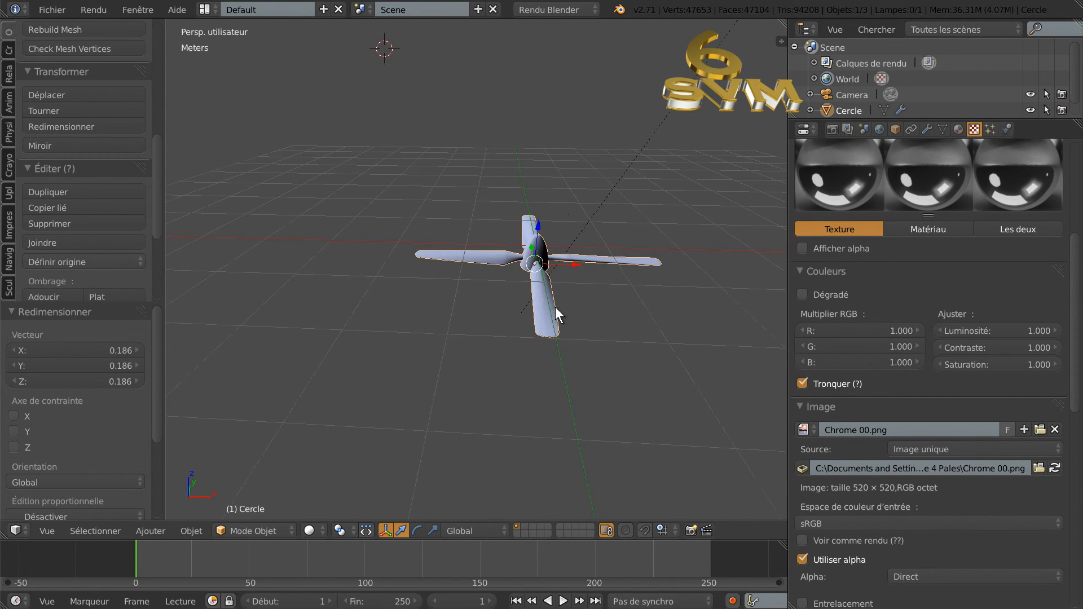
# Step: Raise the propeller about 40.7 cm along the Z axis and narrow the properties area to enlarge the 3D view
pyautogui.moveTo(537, 222); pyautogui.dragTo(551, 265, button='middle')
pyautogui.moveTo(554, 247); pyautogui.dragTo(915, 273)
pyautogui.moveTo(695, 387); pyautogui.dragTo(710, 355, button='middle')
pyautogui.keyDown('shift'); pyautogui.moveTo(776, 286); pyautogui.dragTo(668, 360, button='middle'); pyautogui.keyUp('shift')
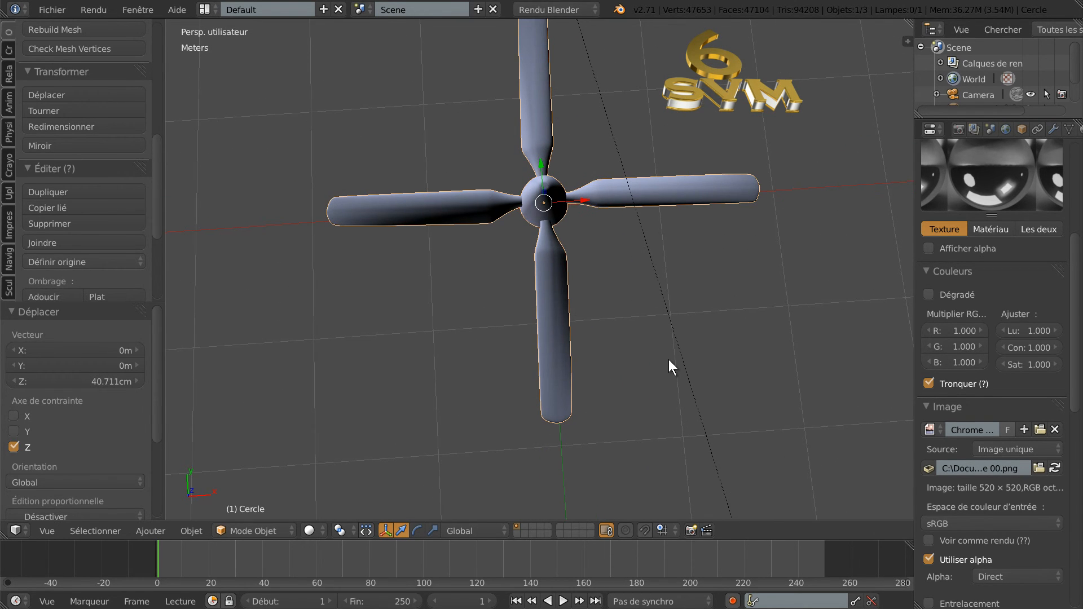
# Step: Frame the whole propeller from an oblique angle above, align the camera to that view and render the image
pyautogui.scroll(-3, 763, 345)
pyautogui.moveTo(763, 345); pyautogui.dragTo(754, 304, button='middle')
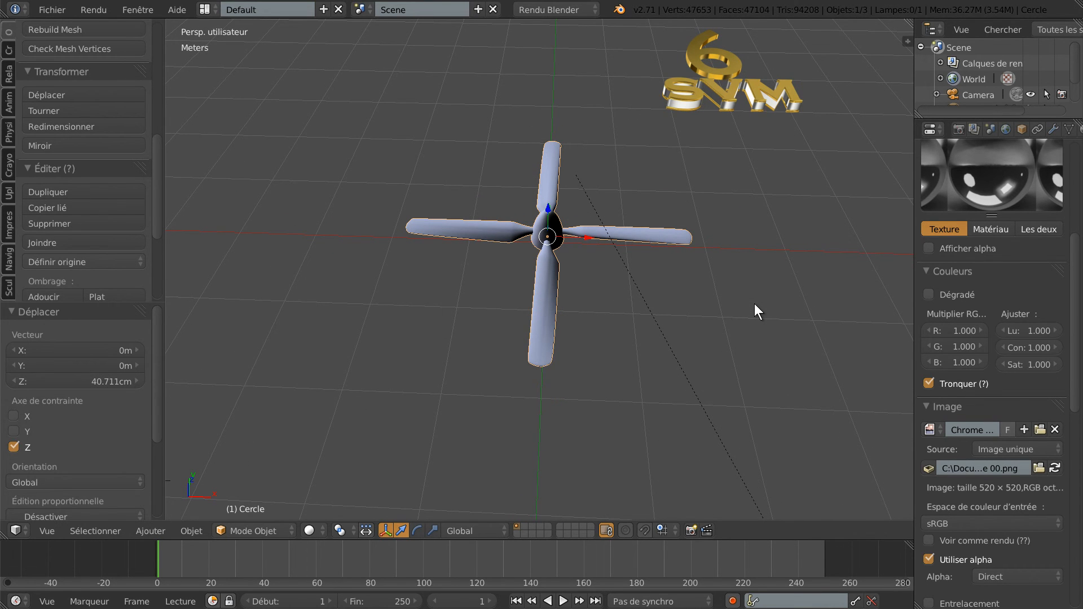
pyautogui.press('ctrl+alt+KP_0')
pyautogui.press('F12')
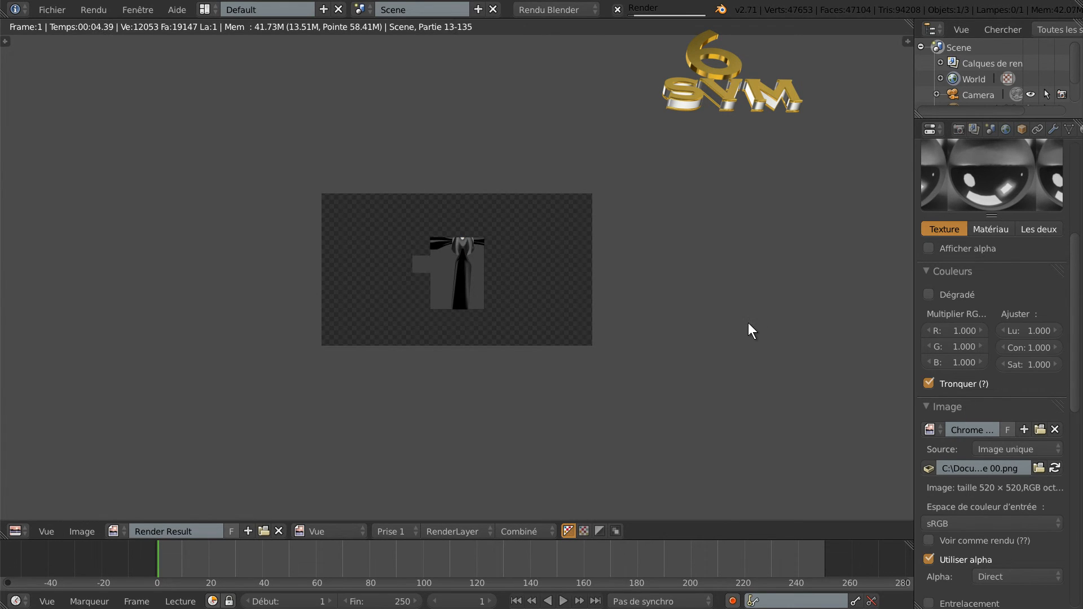
# Step: Examine the chrome reflections on the nose cone and blades in the rendered image
pyautogui.scroll(2, 749, 323)
pyautogui.scroll(2, 748, 323)
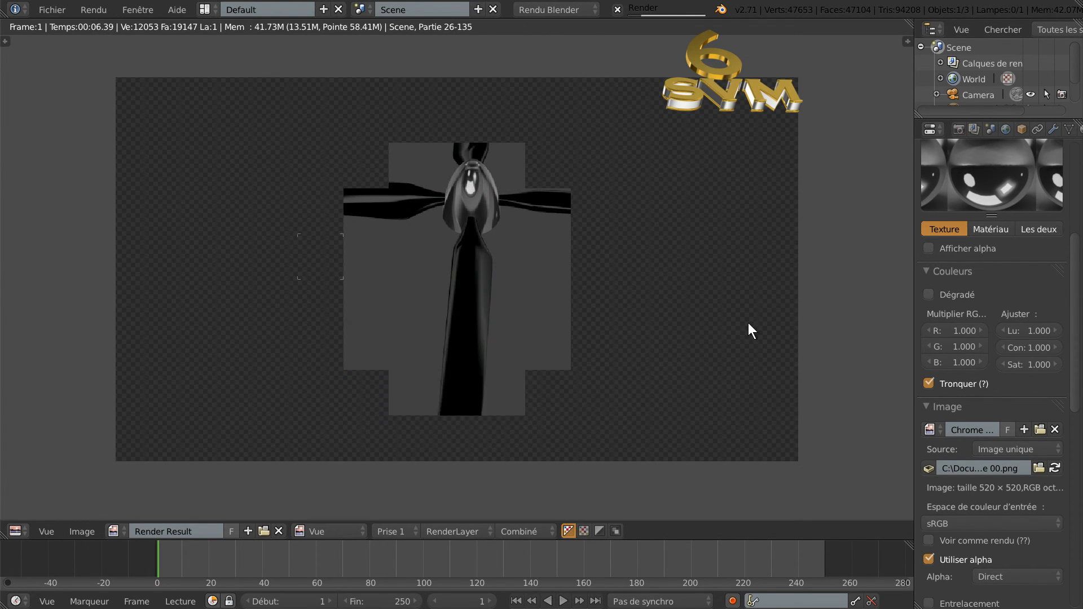
pyautogui.scroll(1, 689, 327)
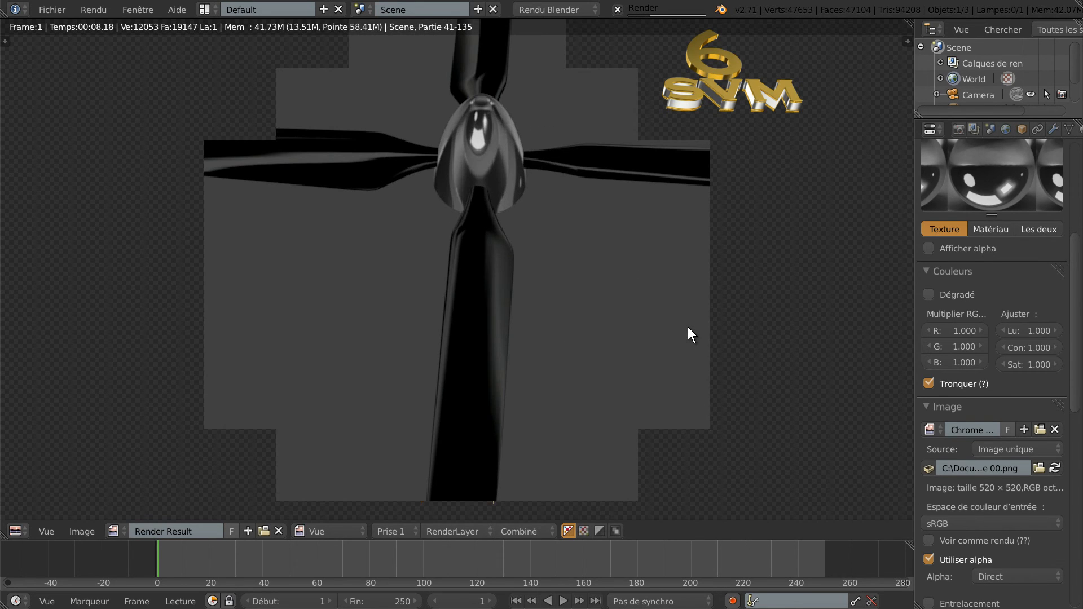
pyautogui.scroll(-1, 689, 327)
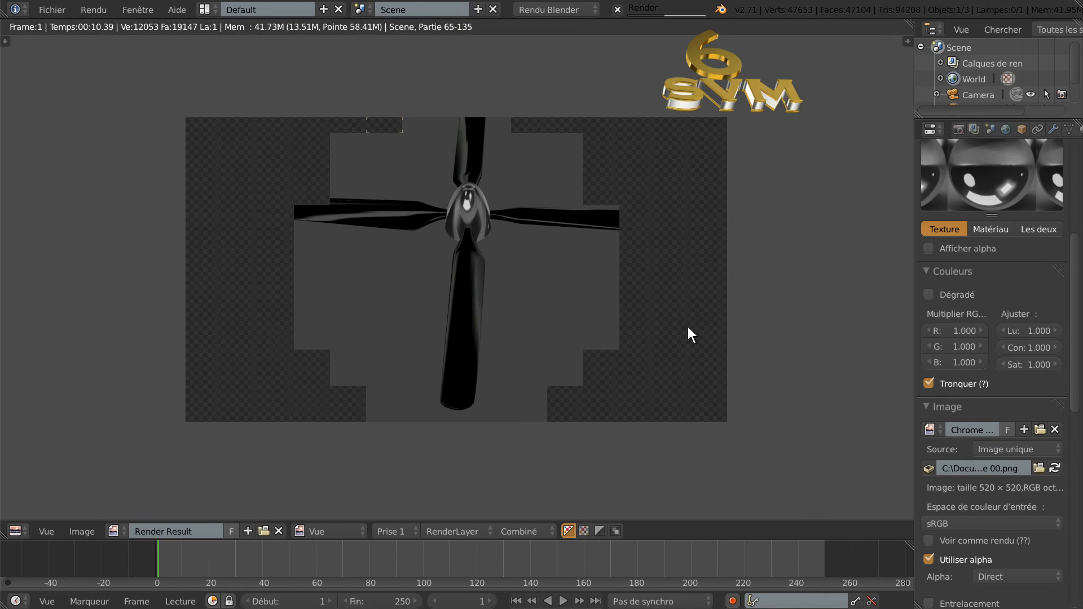
pyautogui.scroll(-1, 688, 326)
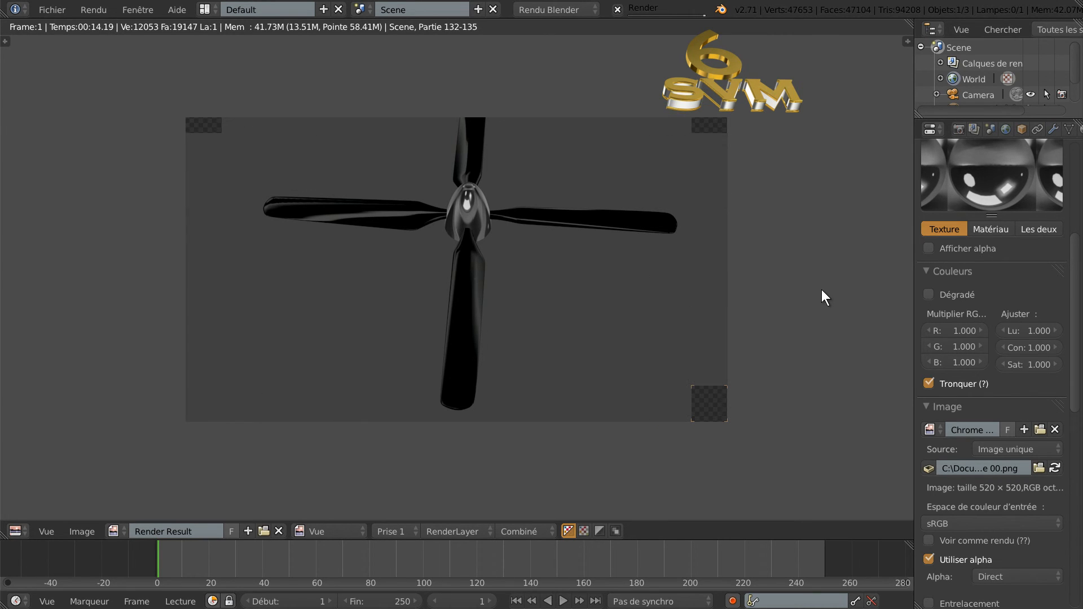
pyautogui.scroll(1, 808, 290)
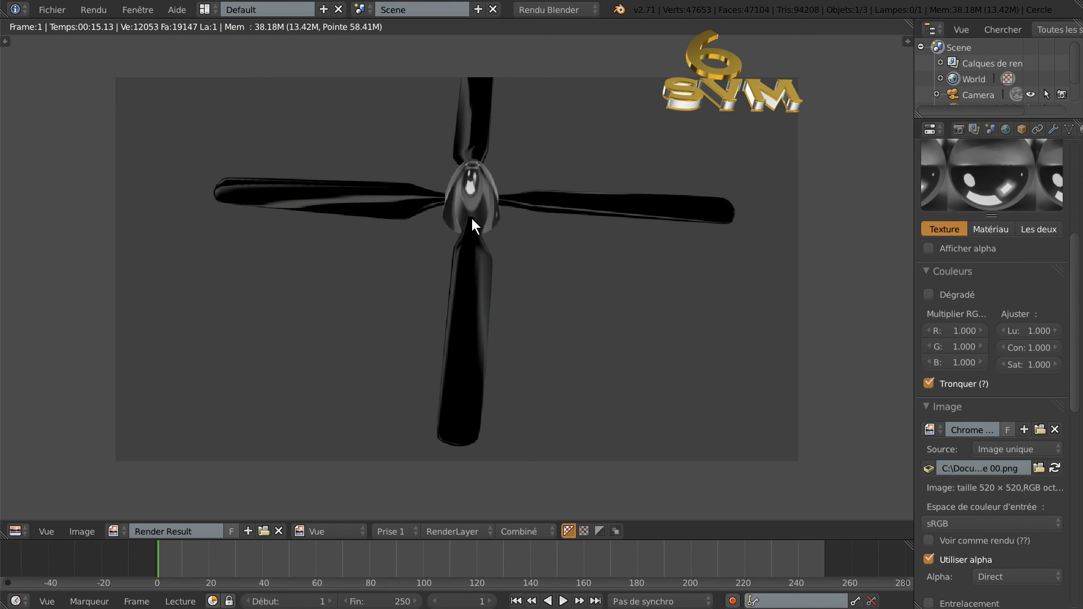
pyautogui.scroll(-1, 548, 251)
pyautogui.scroll(1, 773, 269)
pyautogui.scroll(-1, 831, 269)
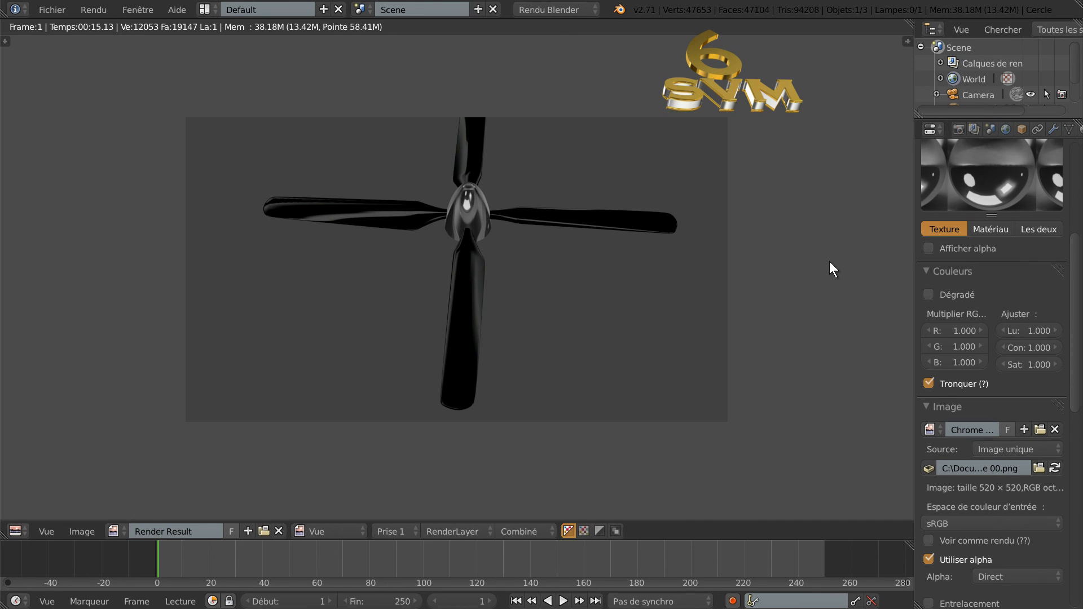